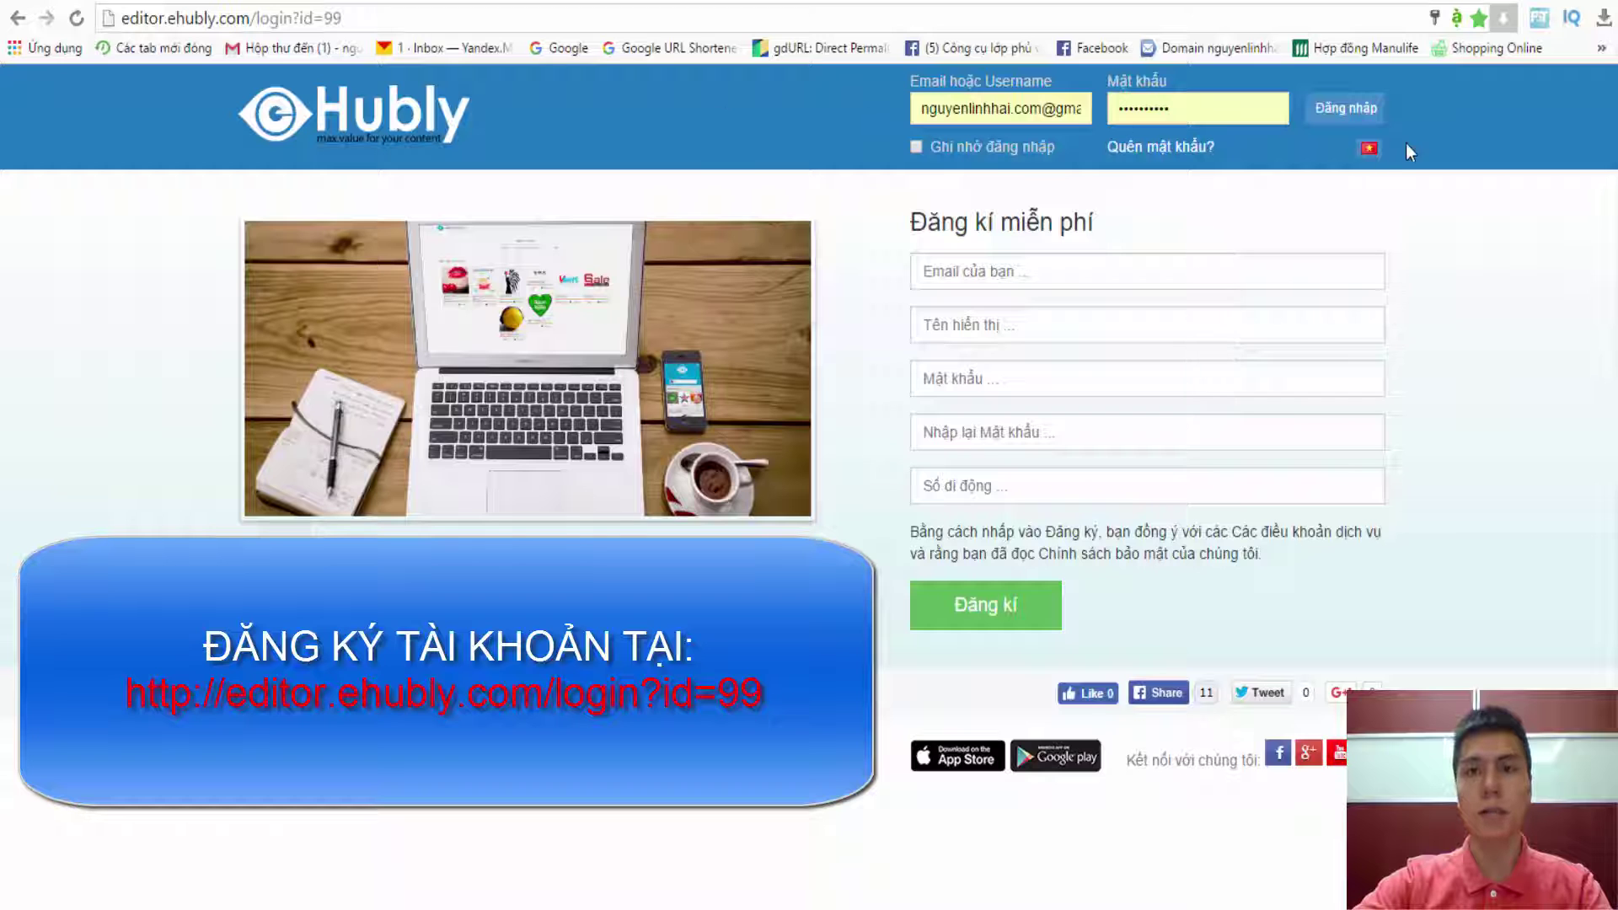
Log in with the prefilled account details and add a publication type named "Video" to the content library.
{"action": "left_click", "coordinate": [1348, 111]}
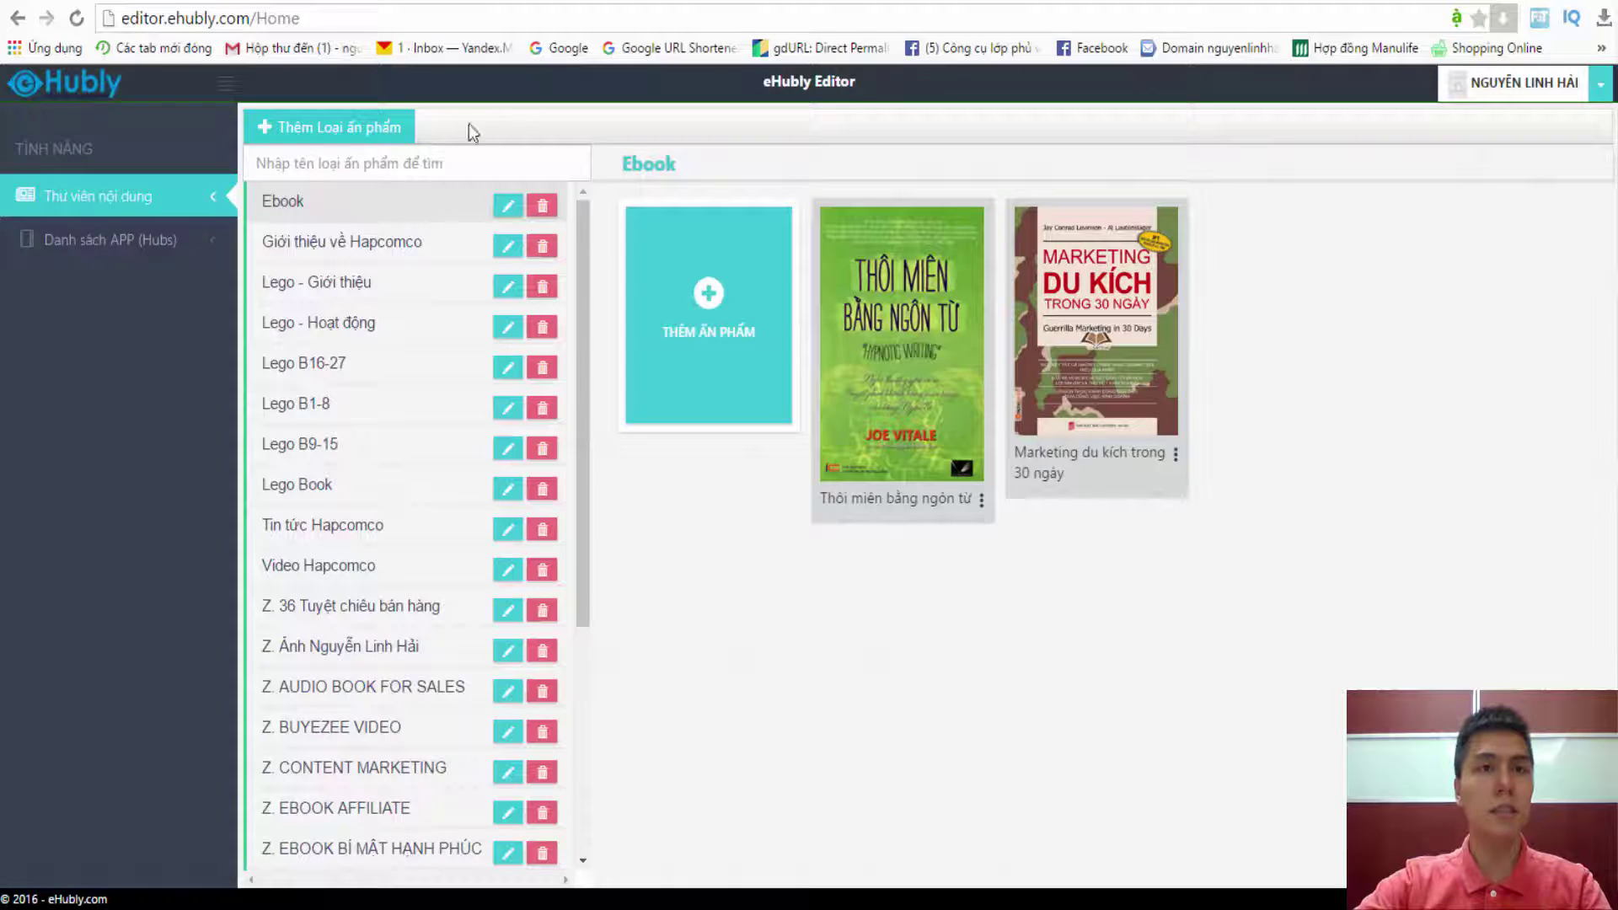
{"action": "left_click", "coordinate": [341, 135]}
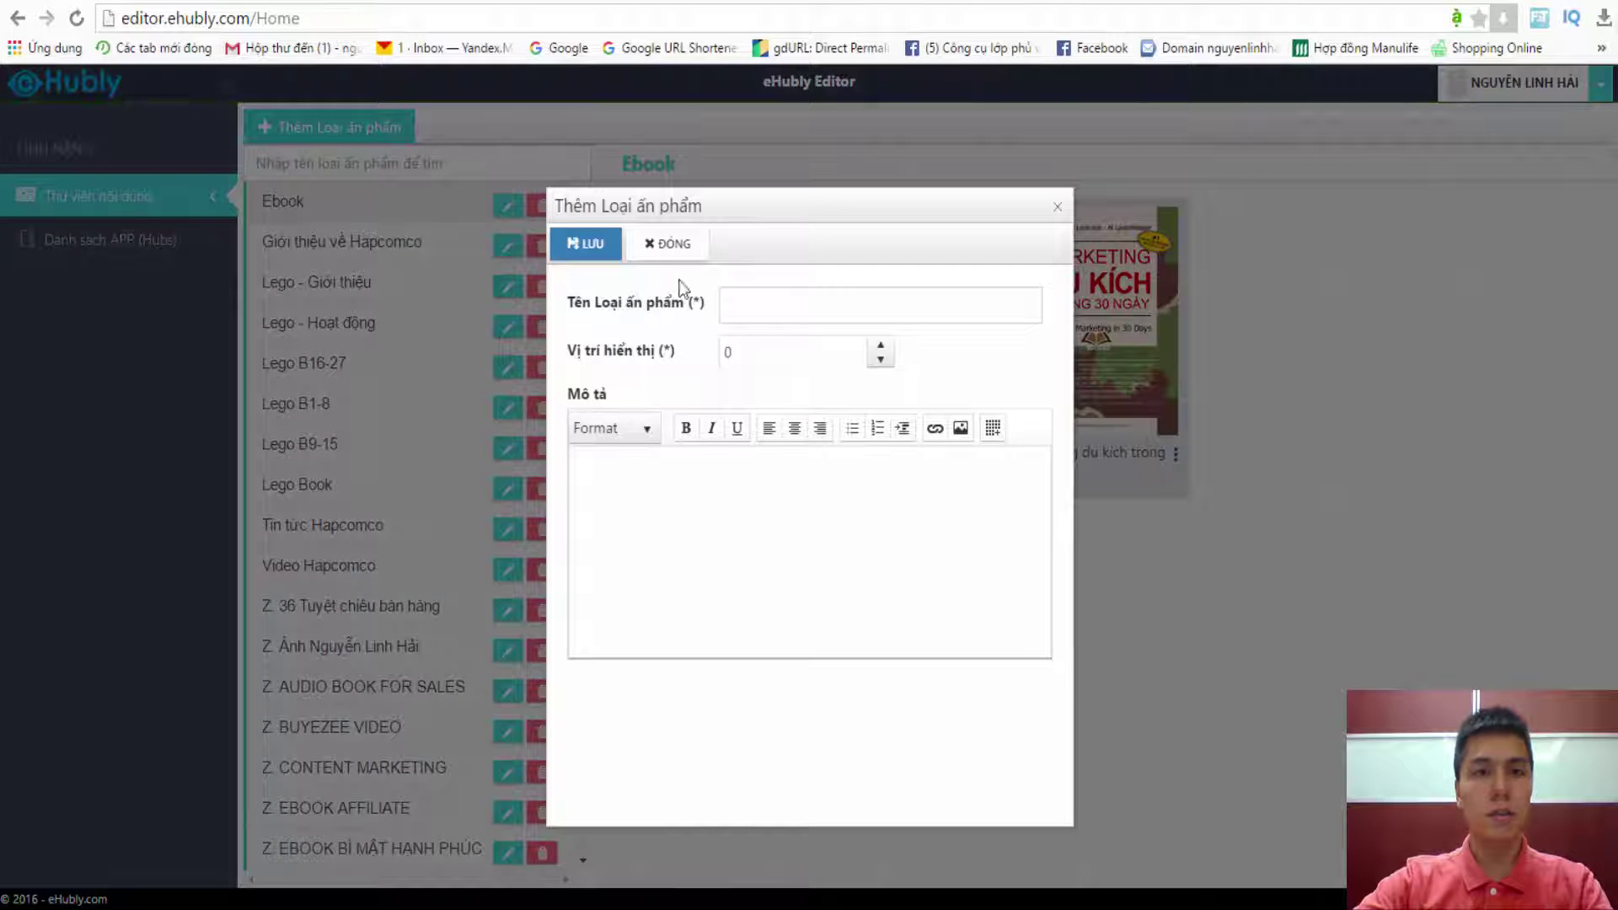
{"action": "left_click", "coordinate": [766, 312]}
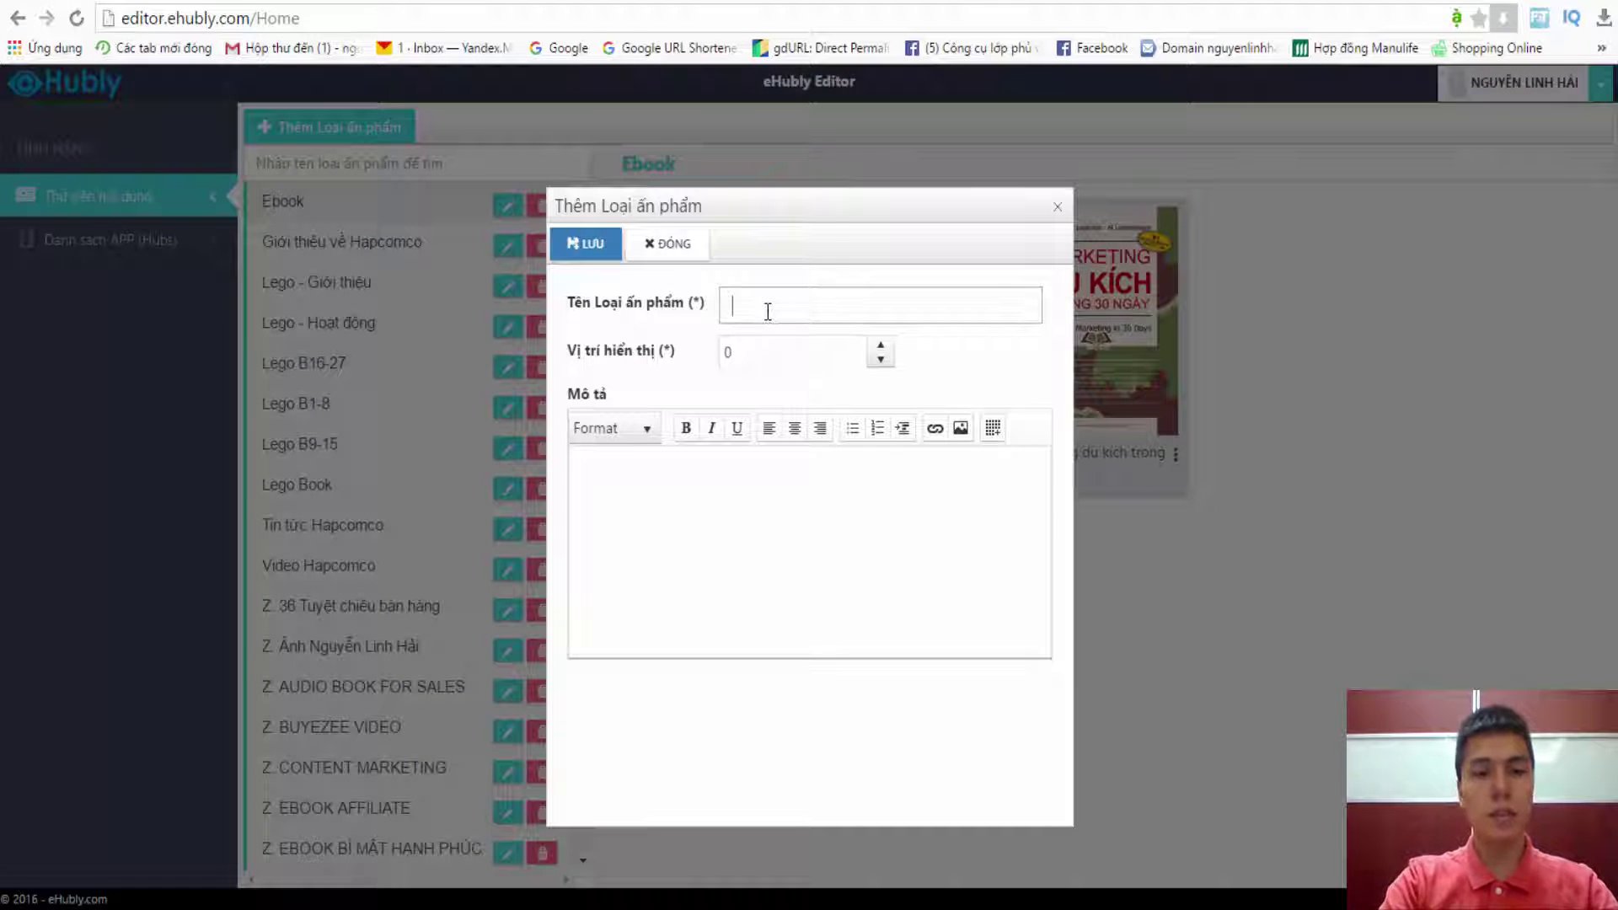
{"action": "type", "text": "Video"}
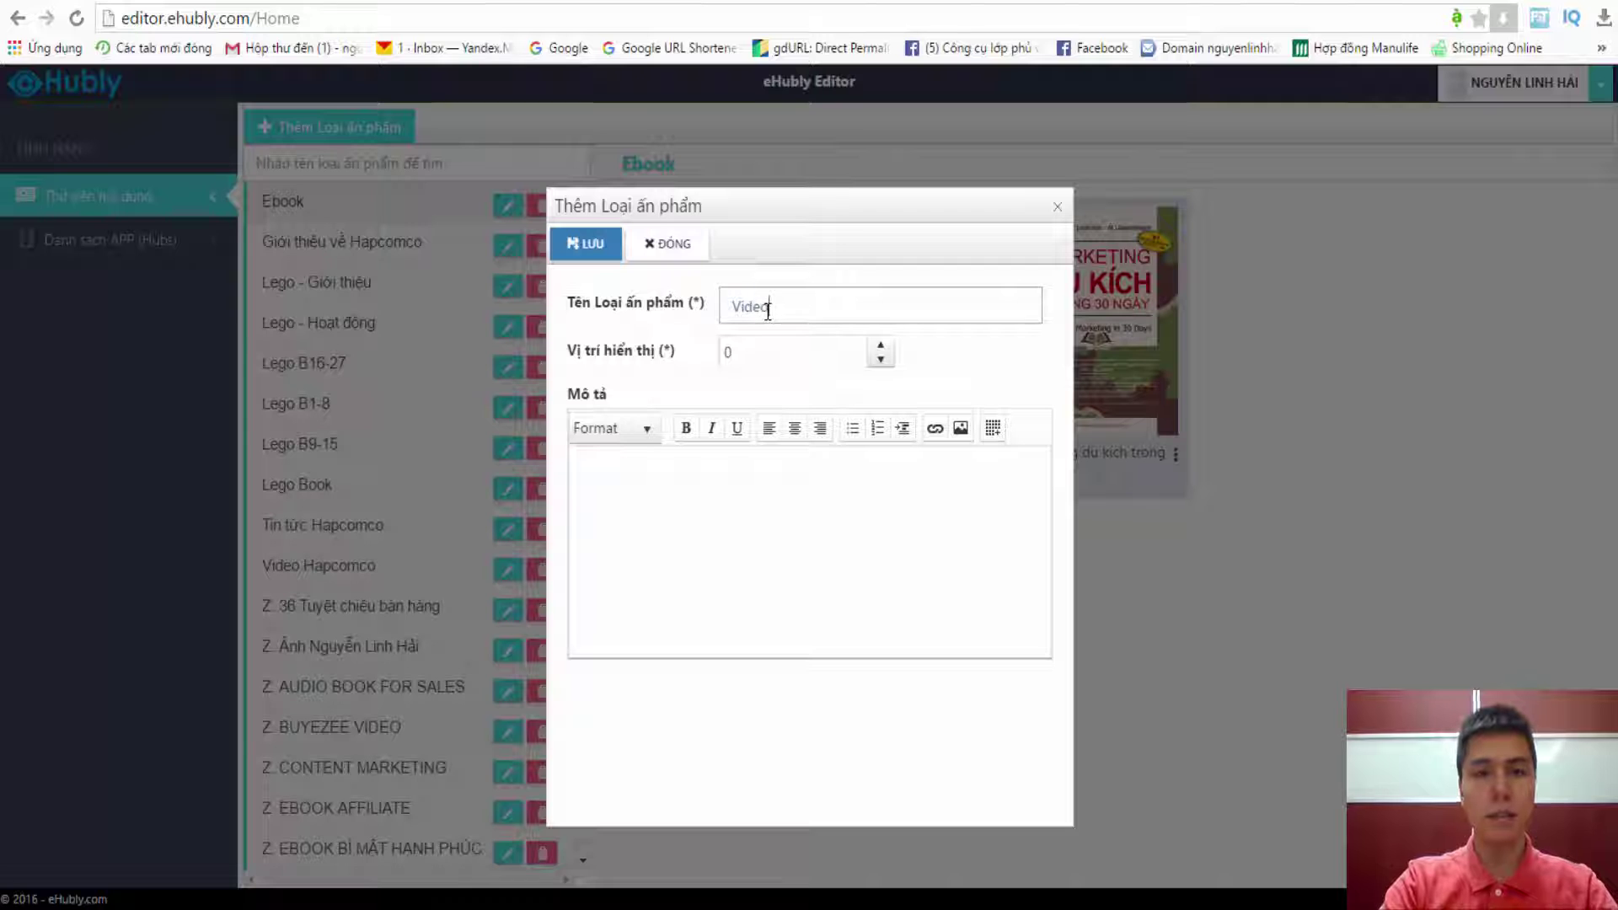
{"action": "left_click", "coordinate": [594, 244]}
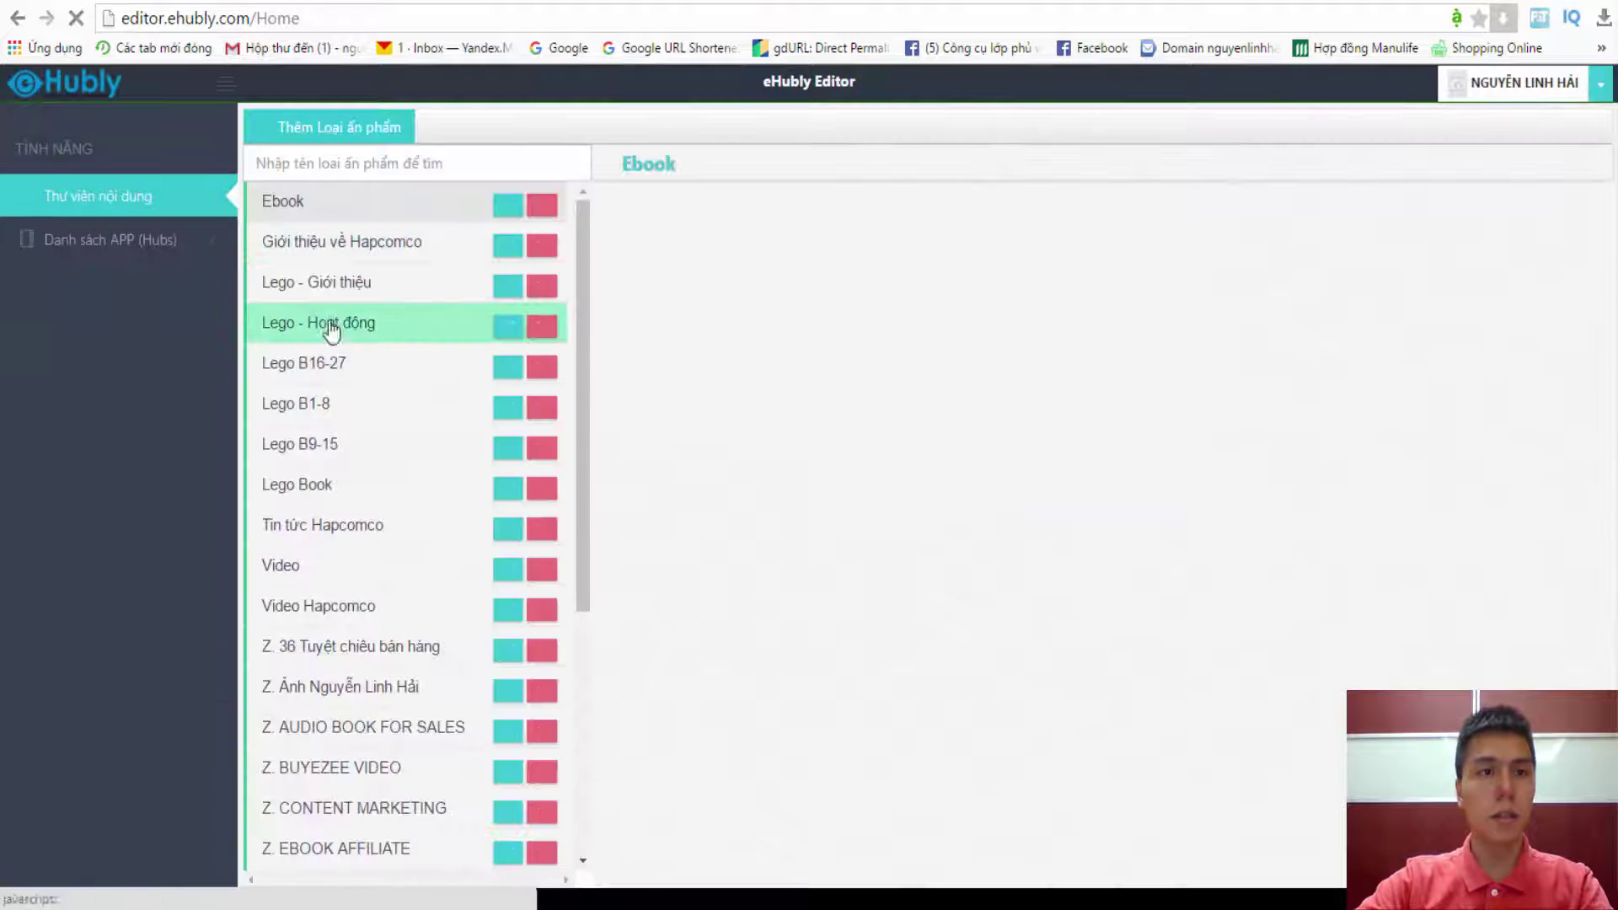
Open the Video publication type, inspect the form for adding a publication without creating one, and look through the remaining publication types.
{"action": "left_click", "coordinate": [327, 566]}
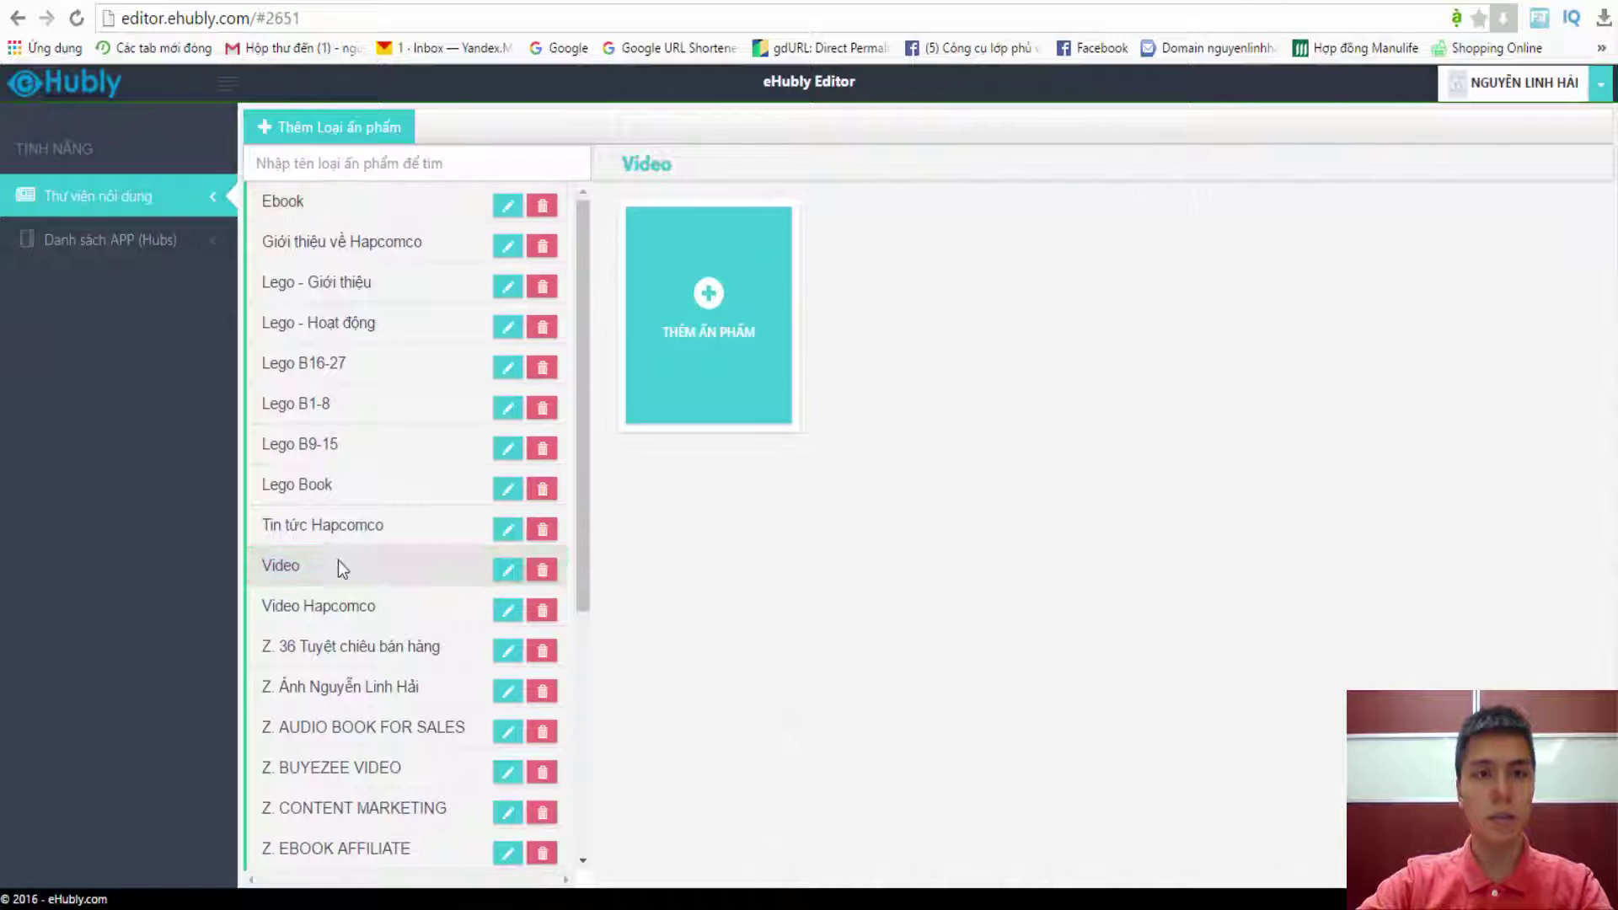
{"action": "left_click", "coordinate": [722, 314]}
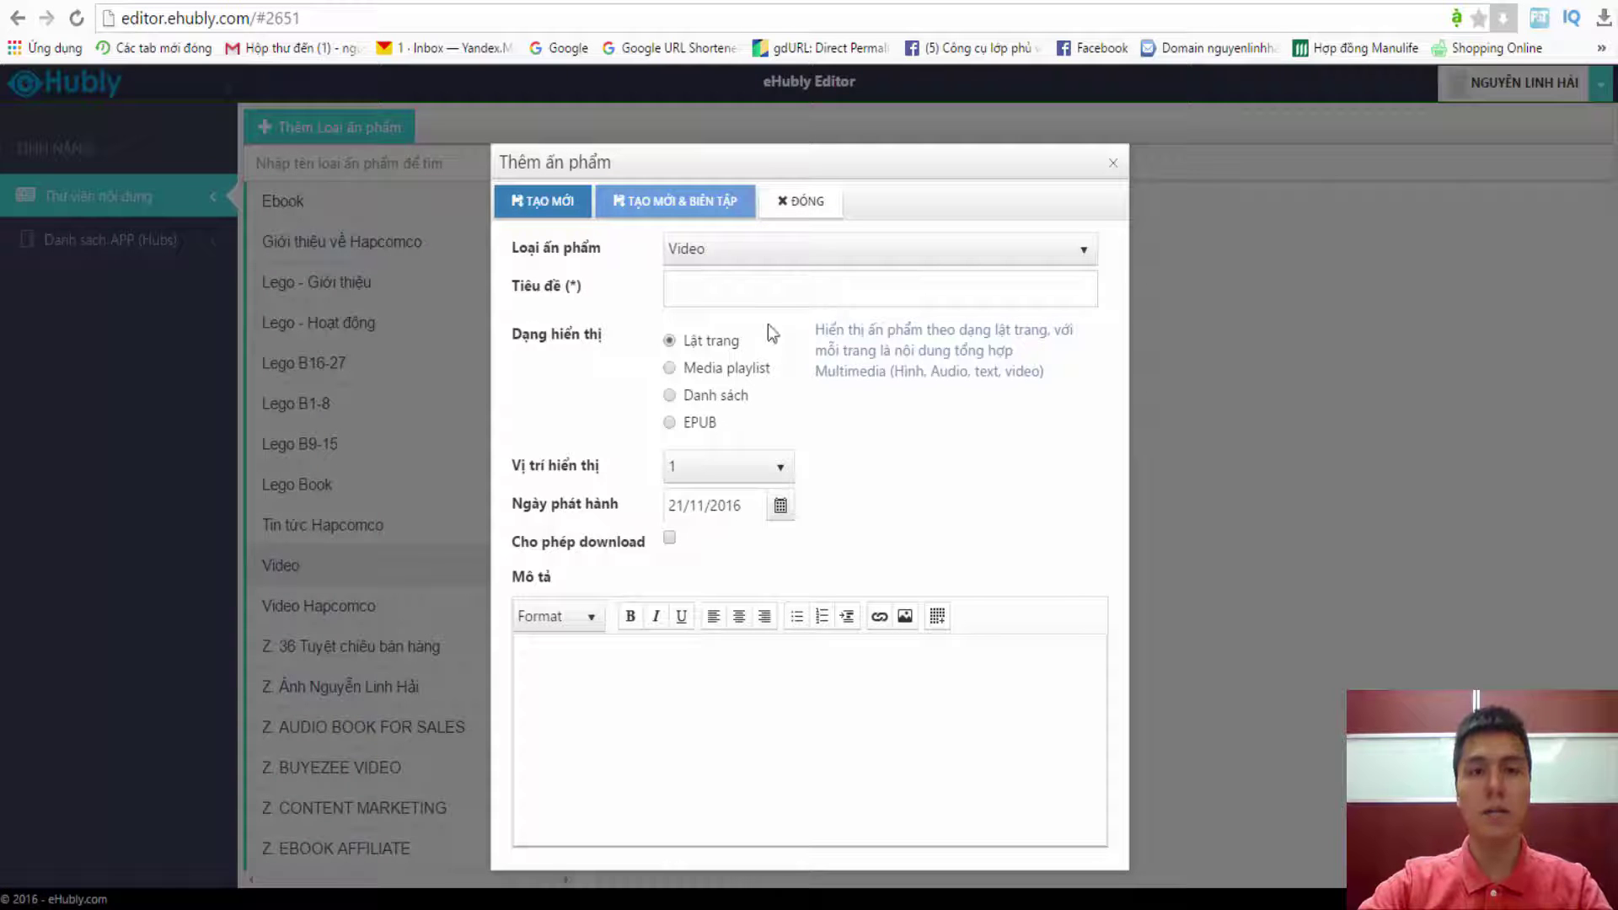
{"action": "left_click", "coordinate": [1112, 163]}
{"action": "scroll", "coordinate": [417, 514], "scroll_direction": "down", "scroll_amount": 4}
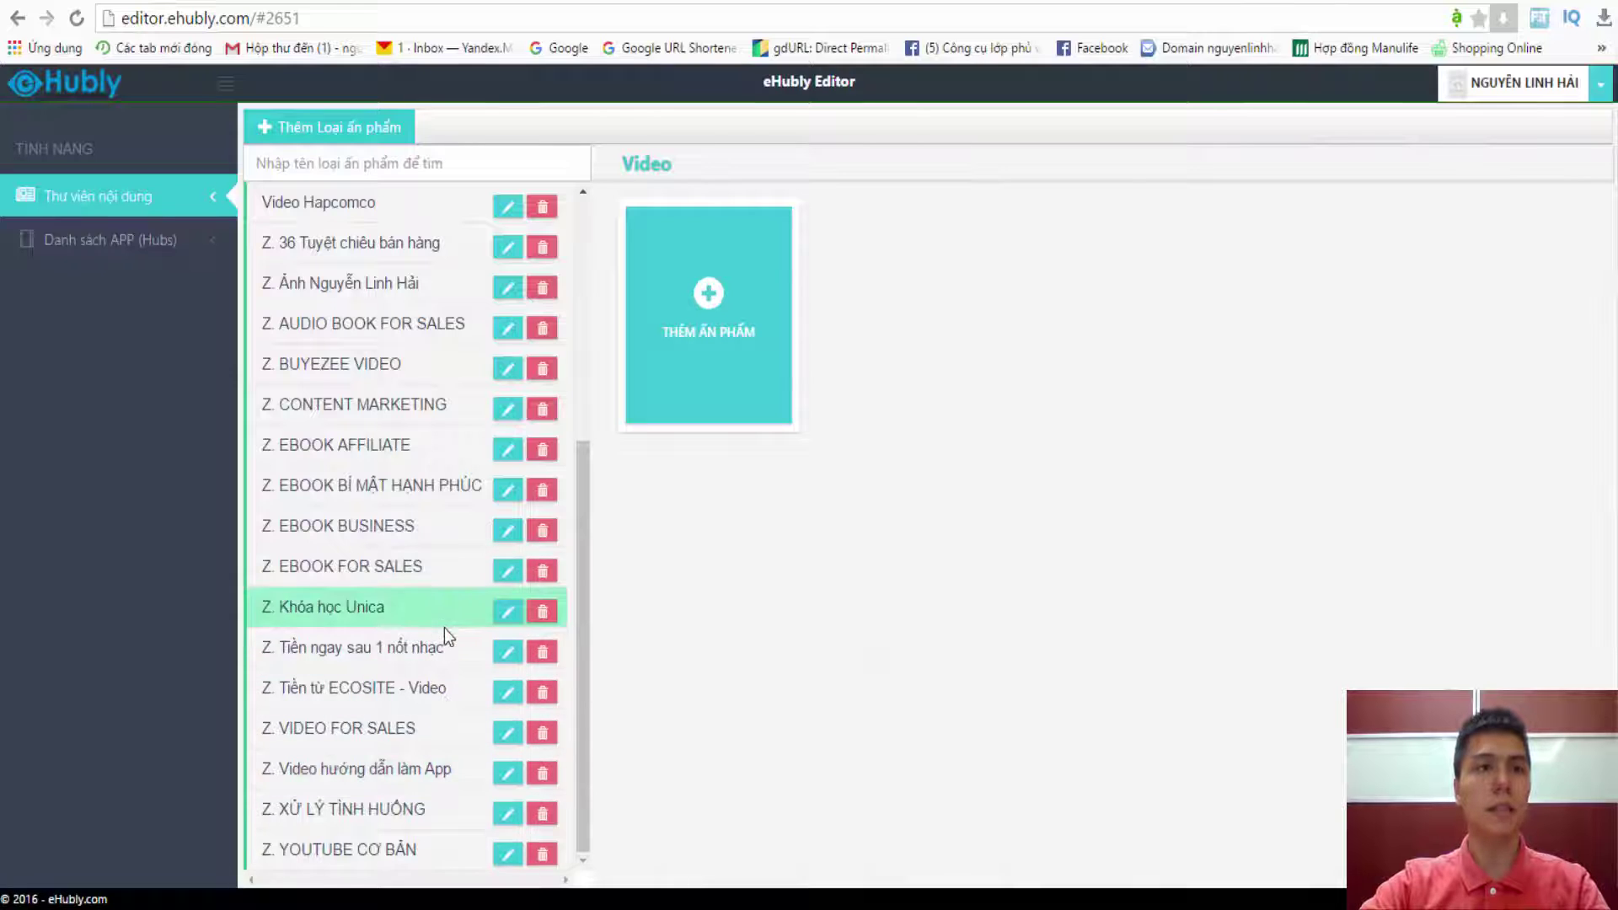
Open the app (Hubs) list in a separate browser tab and view the new-hub prompt without creating a hub.
{"action": "right_click", "coordinate": [103, 249]}
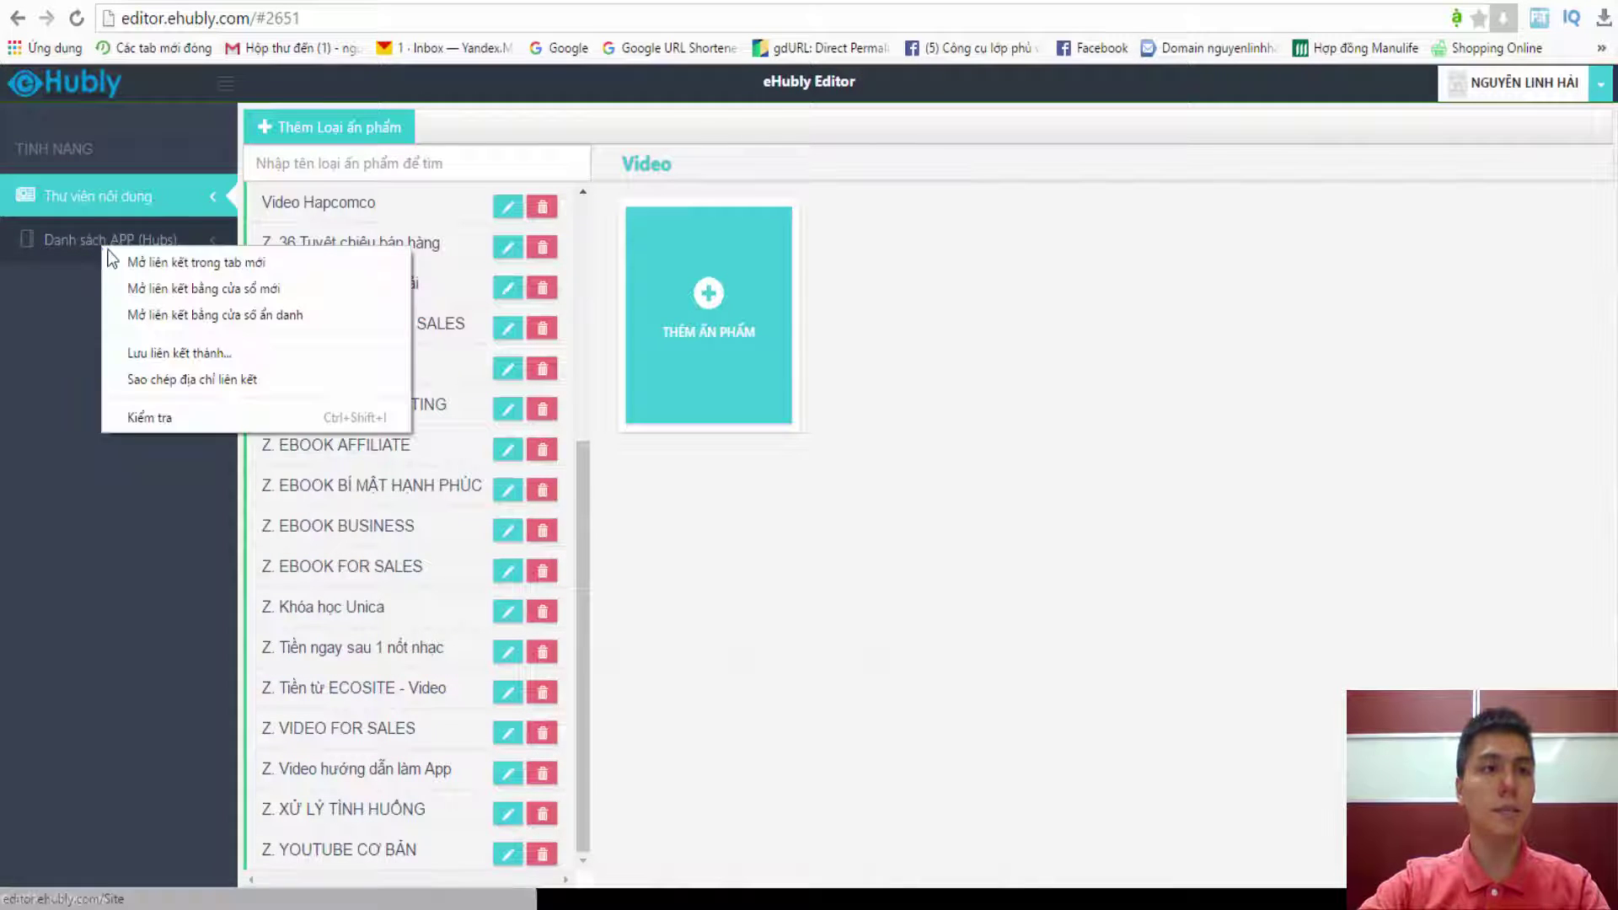
{"action": "left_click", "coordinate": [119, 255]}
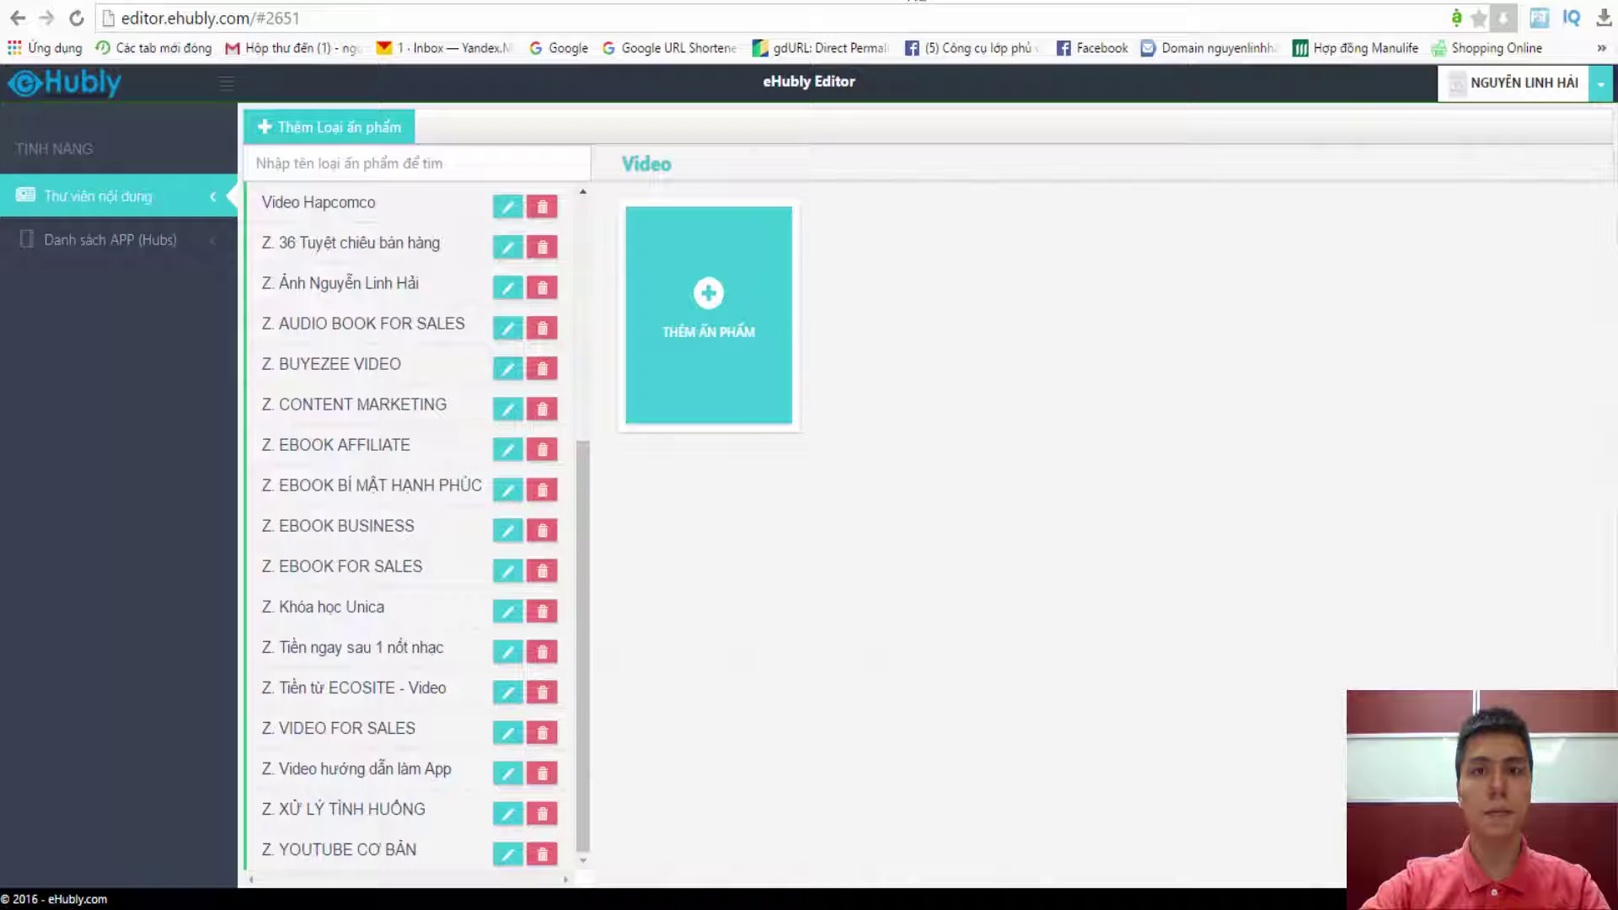
{"action": "left_click", "coordinate": [1146, 0]}
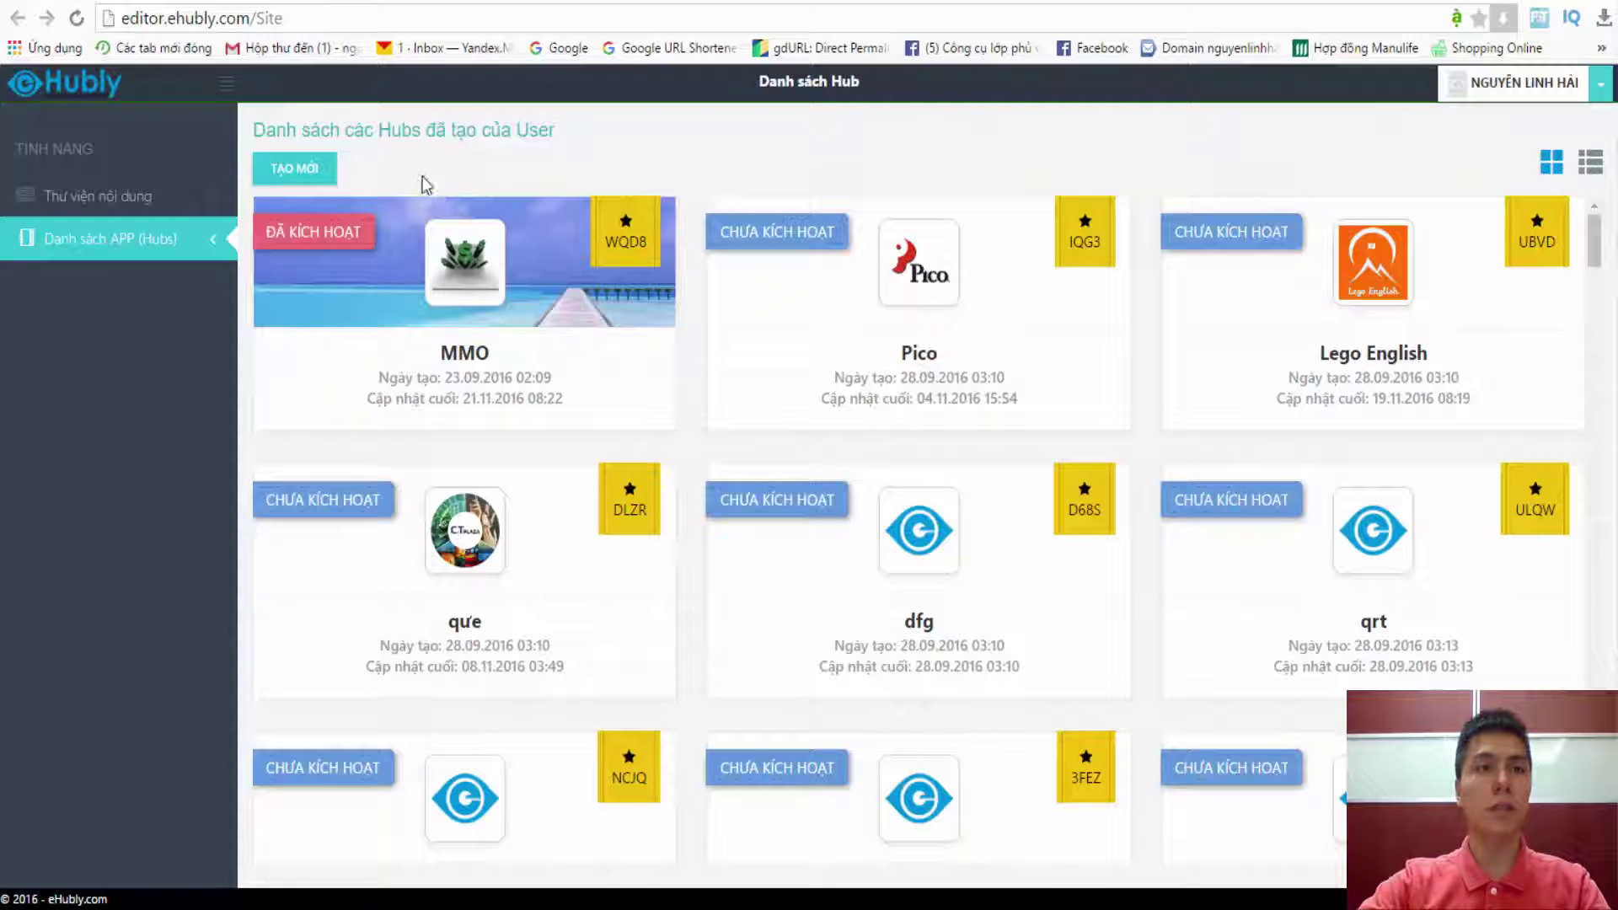
{"action": "left_click", "coordinate": [312, 176]}
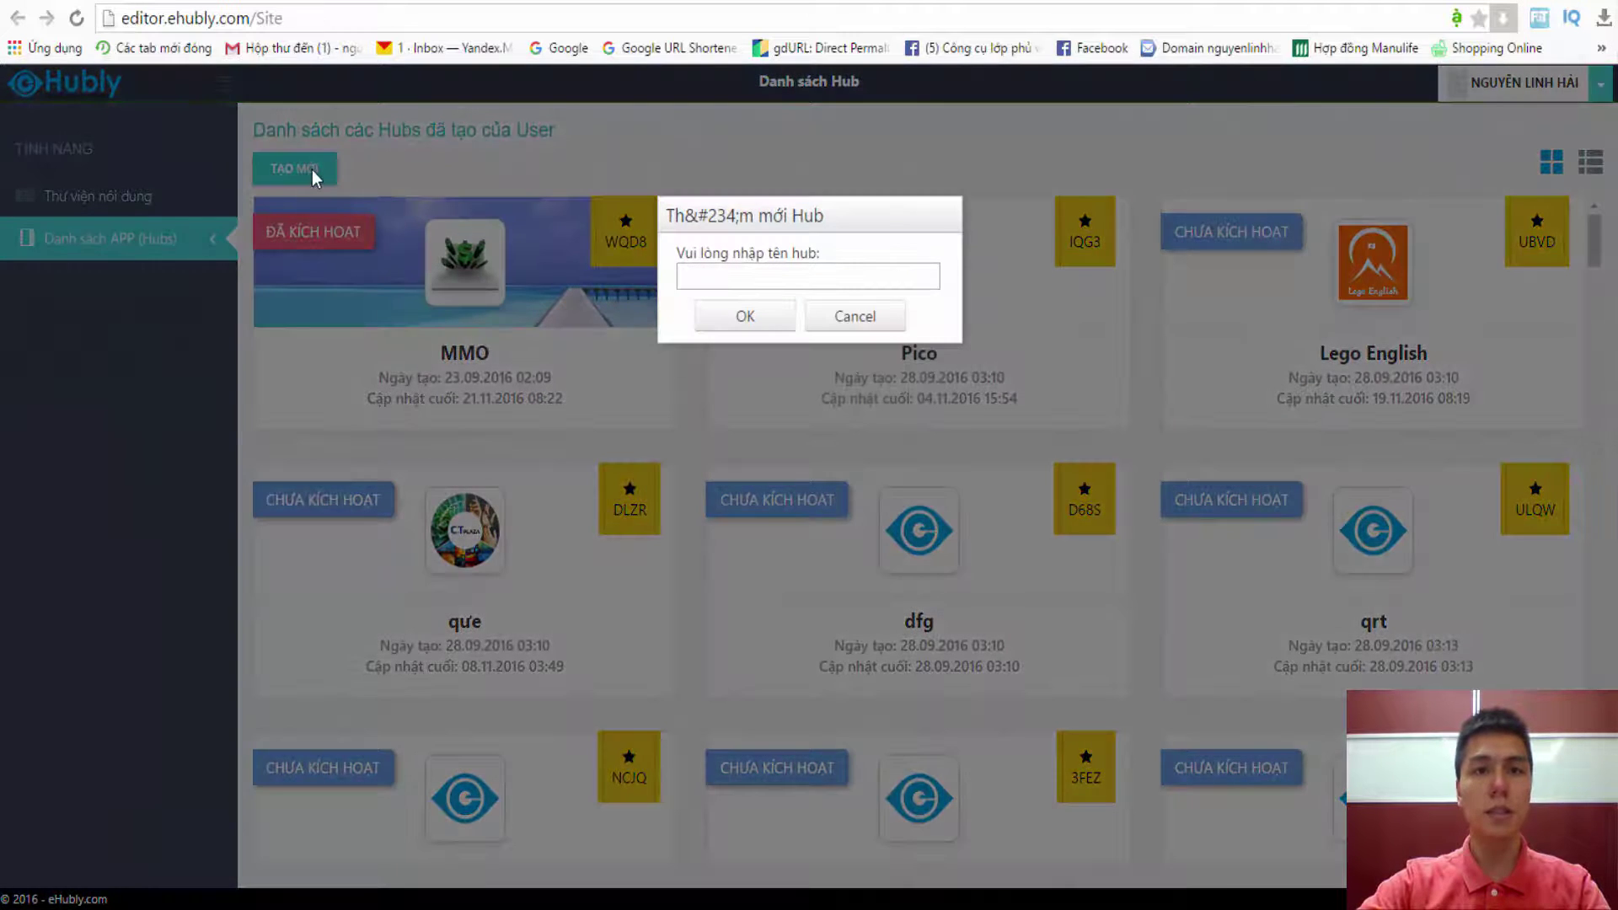
{"action": "left_click", "coordinate": [836, 318]}
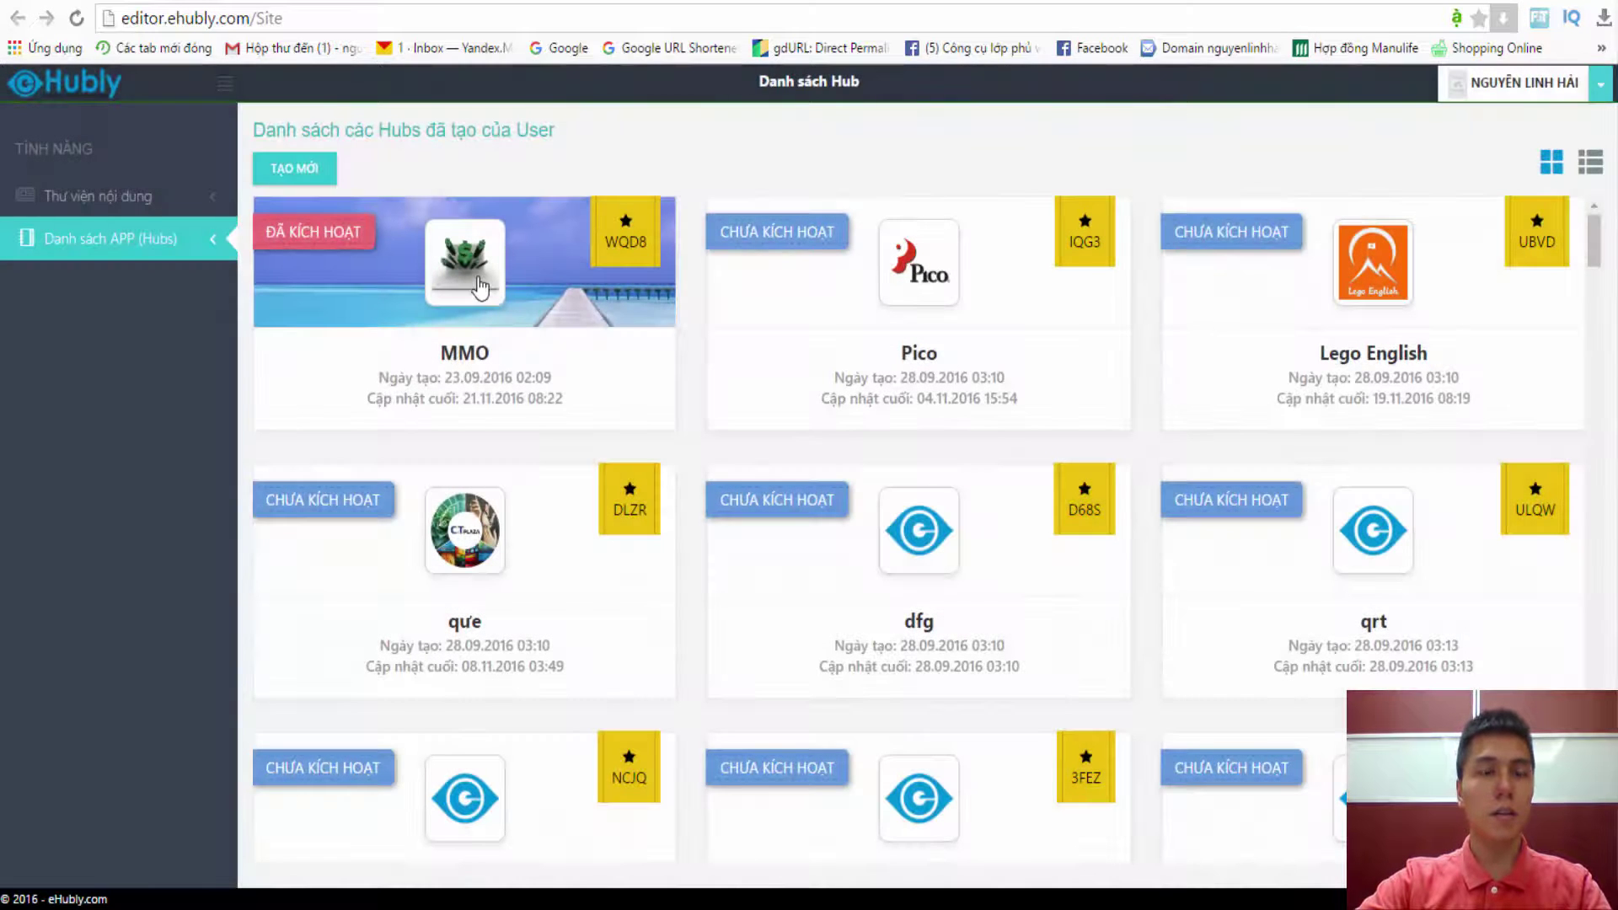
Open the MMO hub's content editor and look over its menu entries.
{"action": "left_click", "coordinate": [477, 276]}
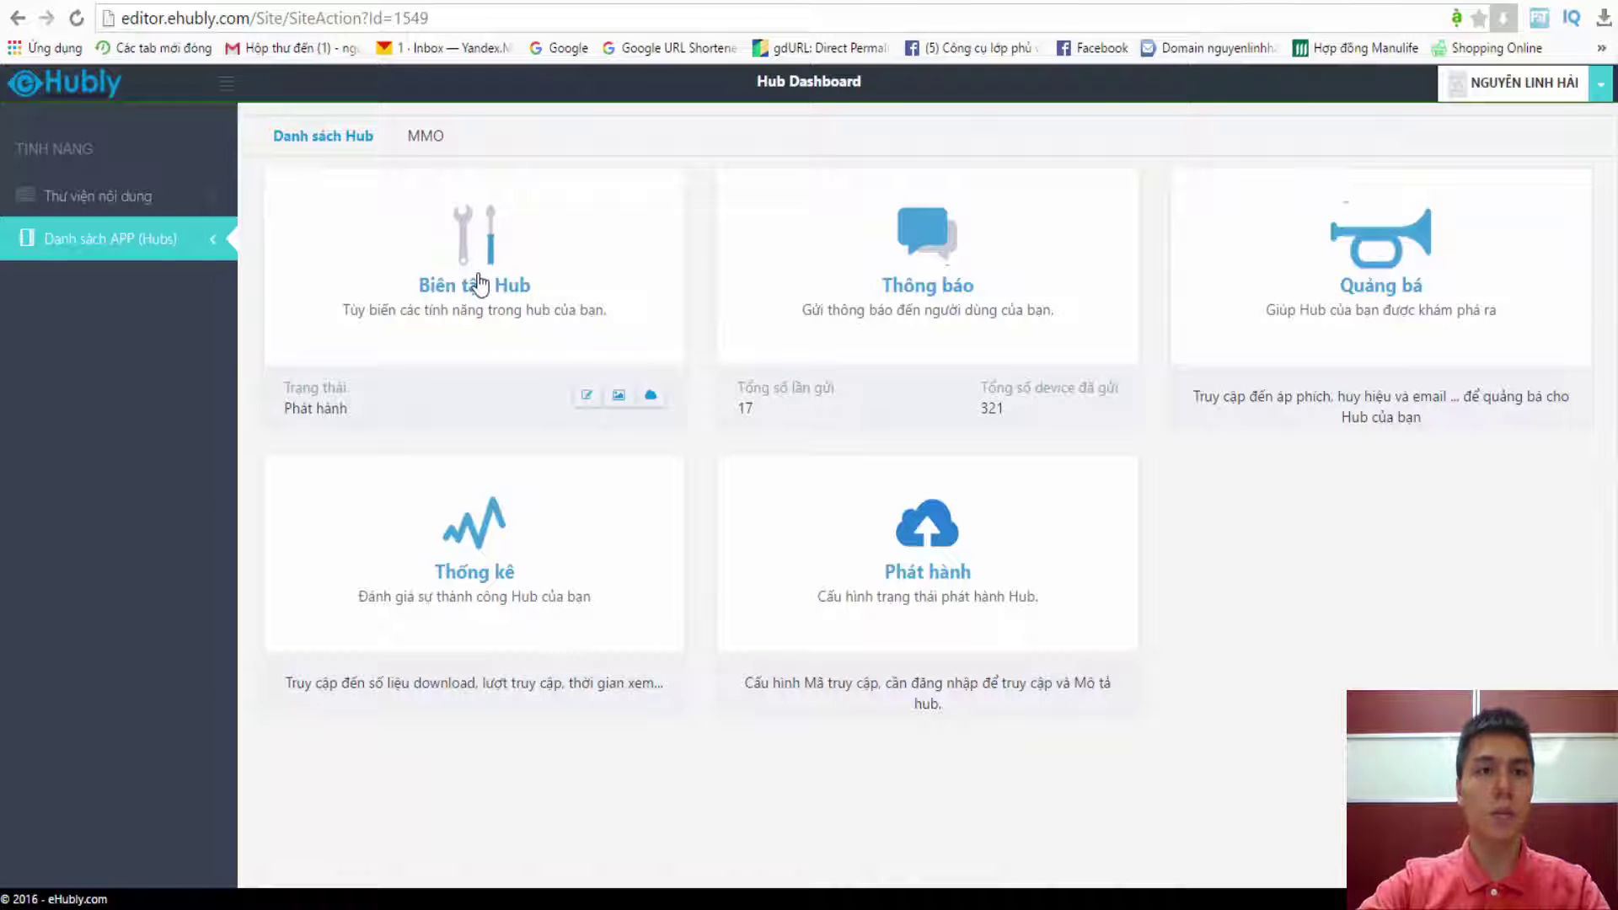
{"action": "left_click", "coordinate": [478, 284]}
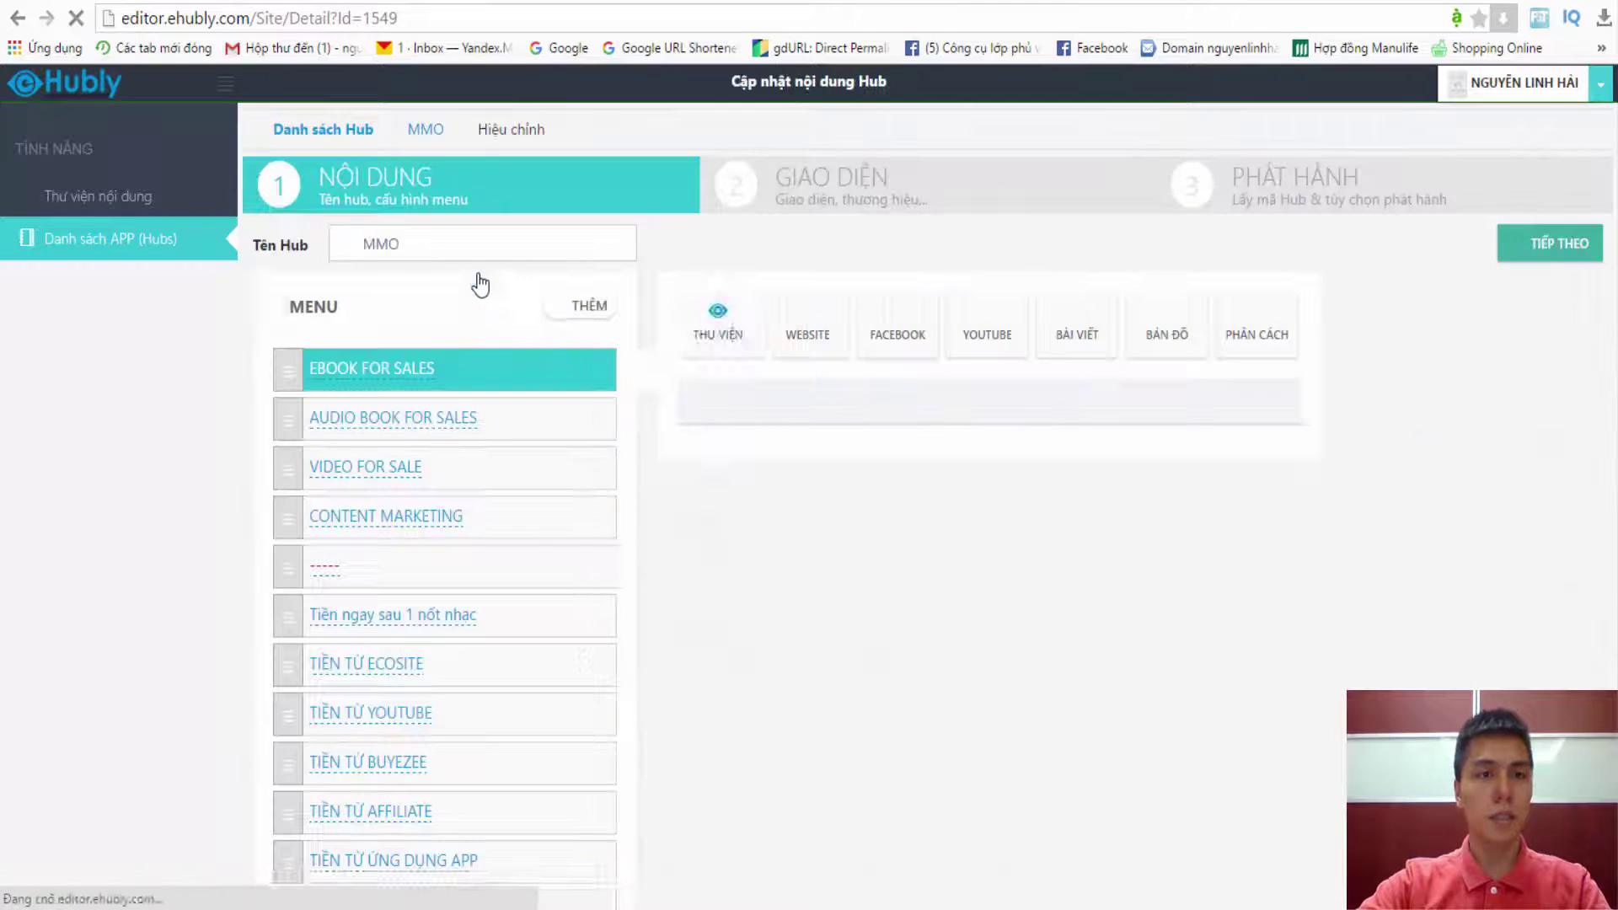
{"action": "scroll", "coordinate": [323, 386], "scroll_direction": "down", "scroll_amount": 3}
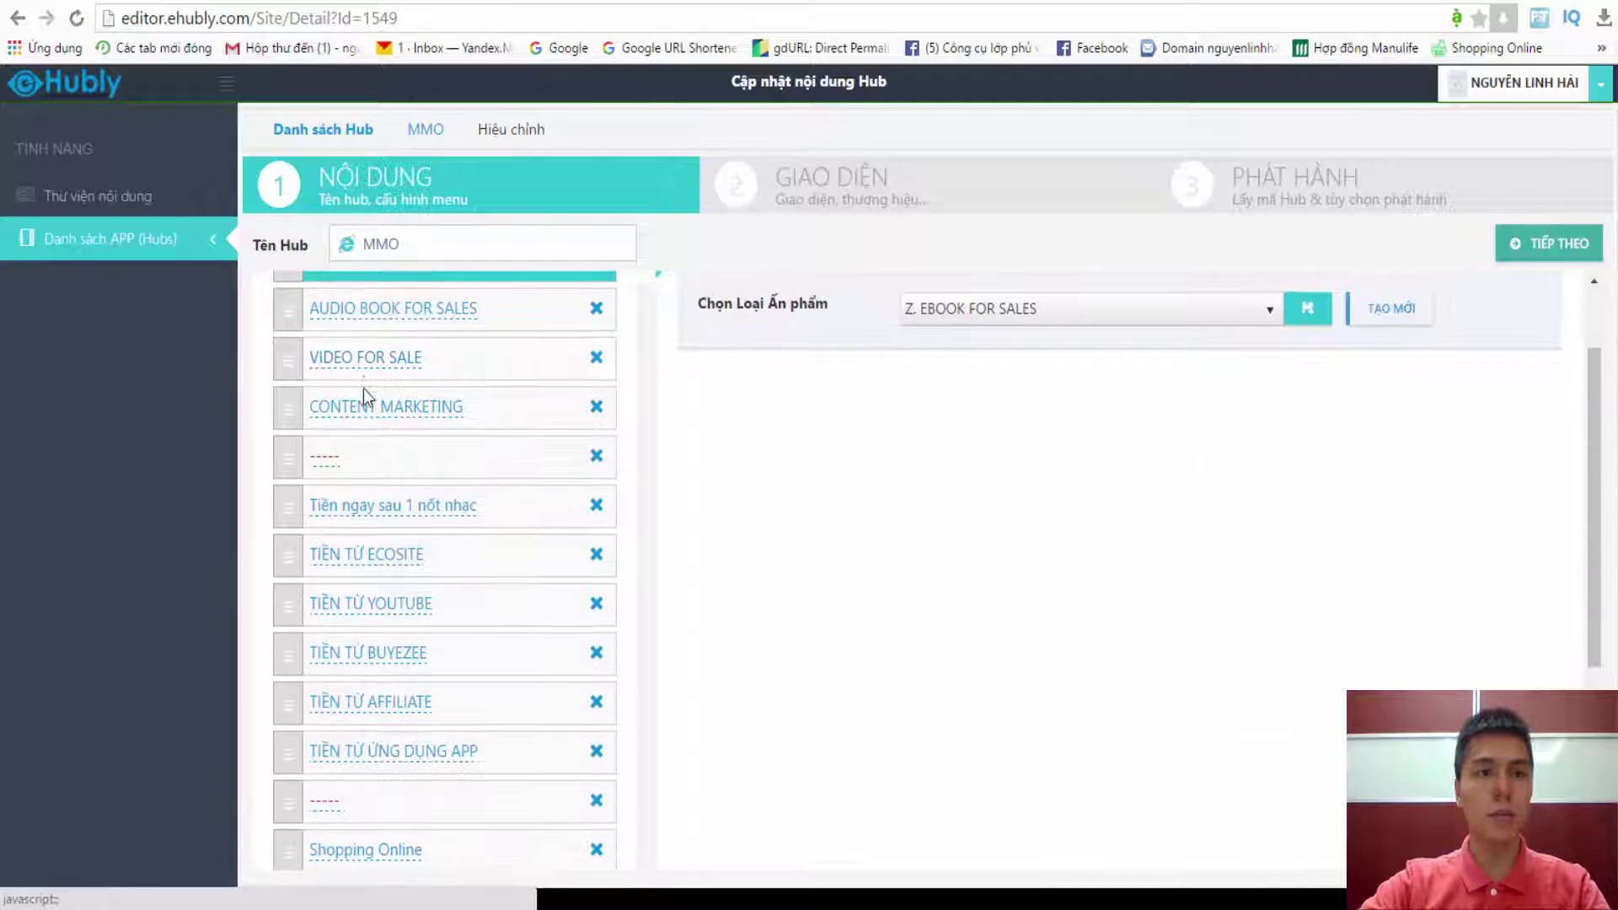
{"action": "scroll", "coordinate": [387, 623], "scroll_direction": "up", "scroll_amount": 3}
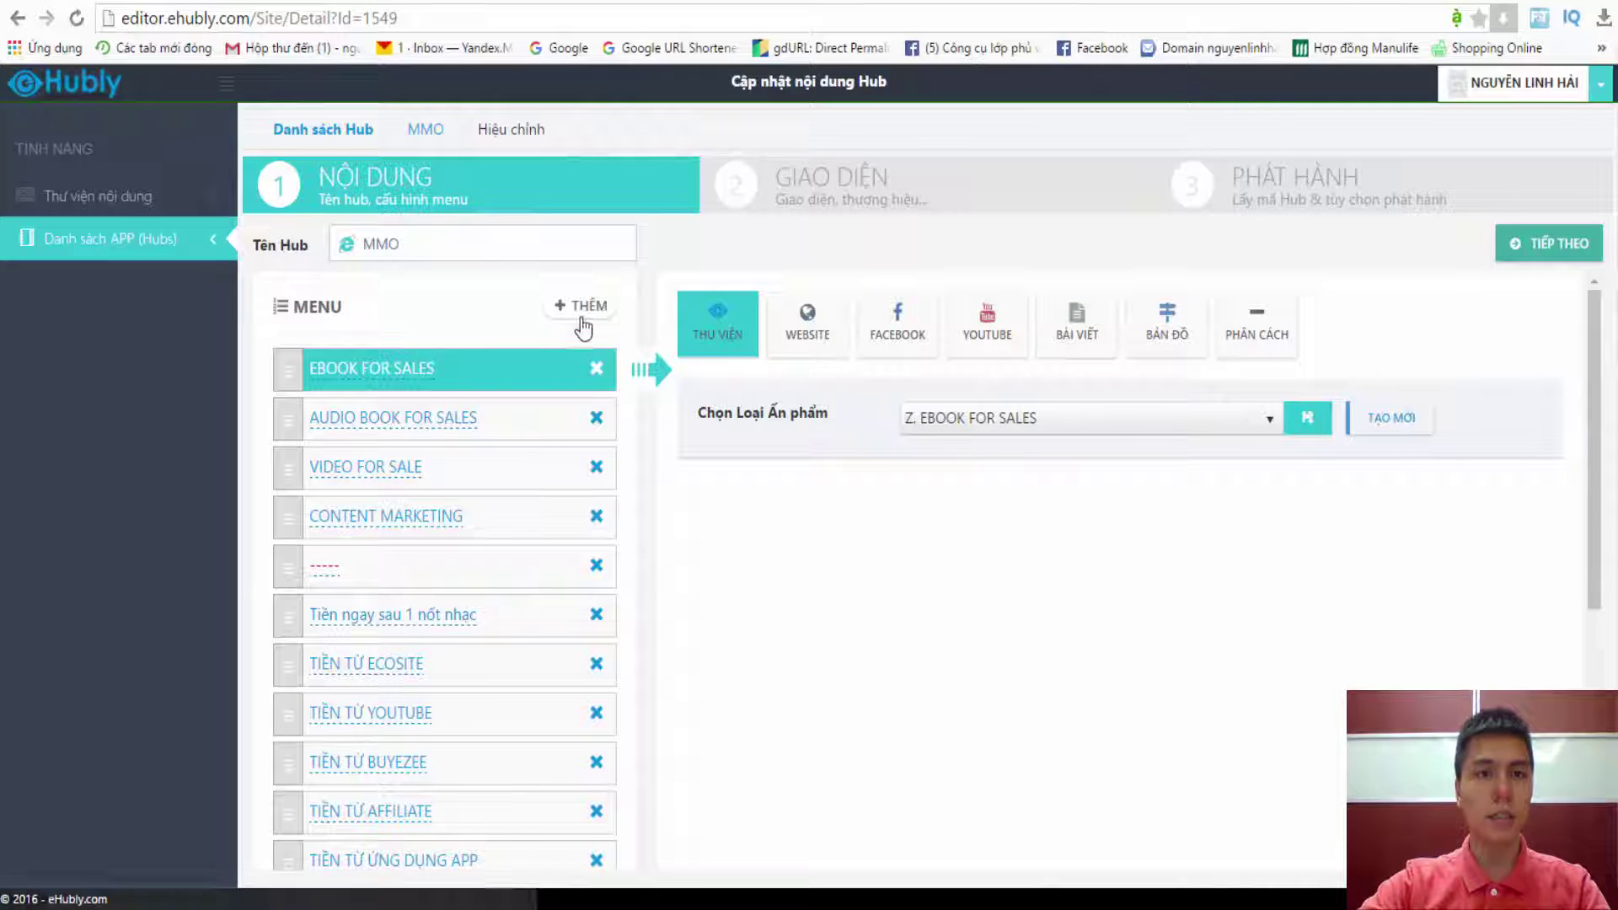
Add a new entry at the end of the MMO hub's menu and open its name for editing.
{"action": "left_click", "coordinate": [581, 311]}
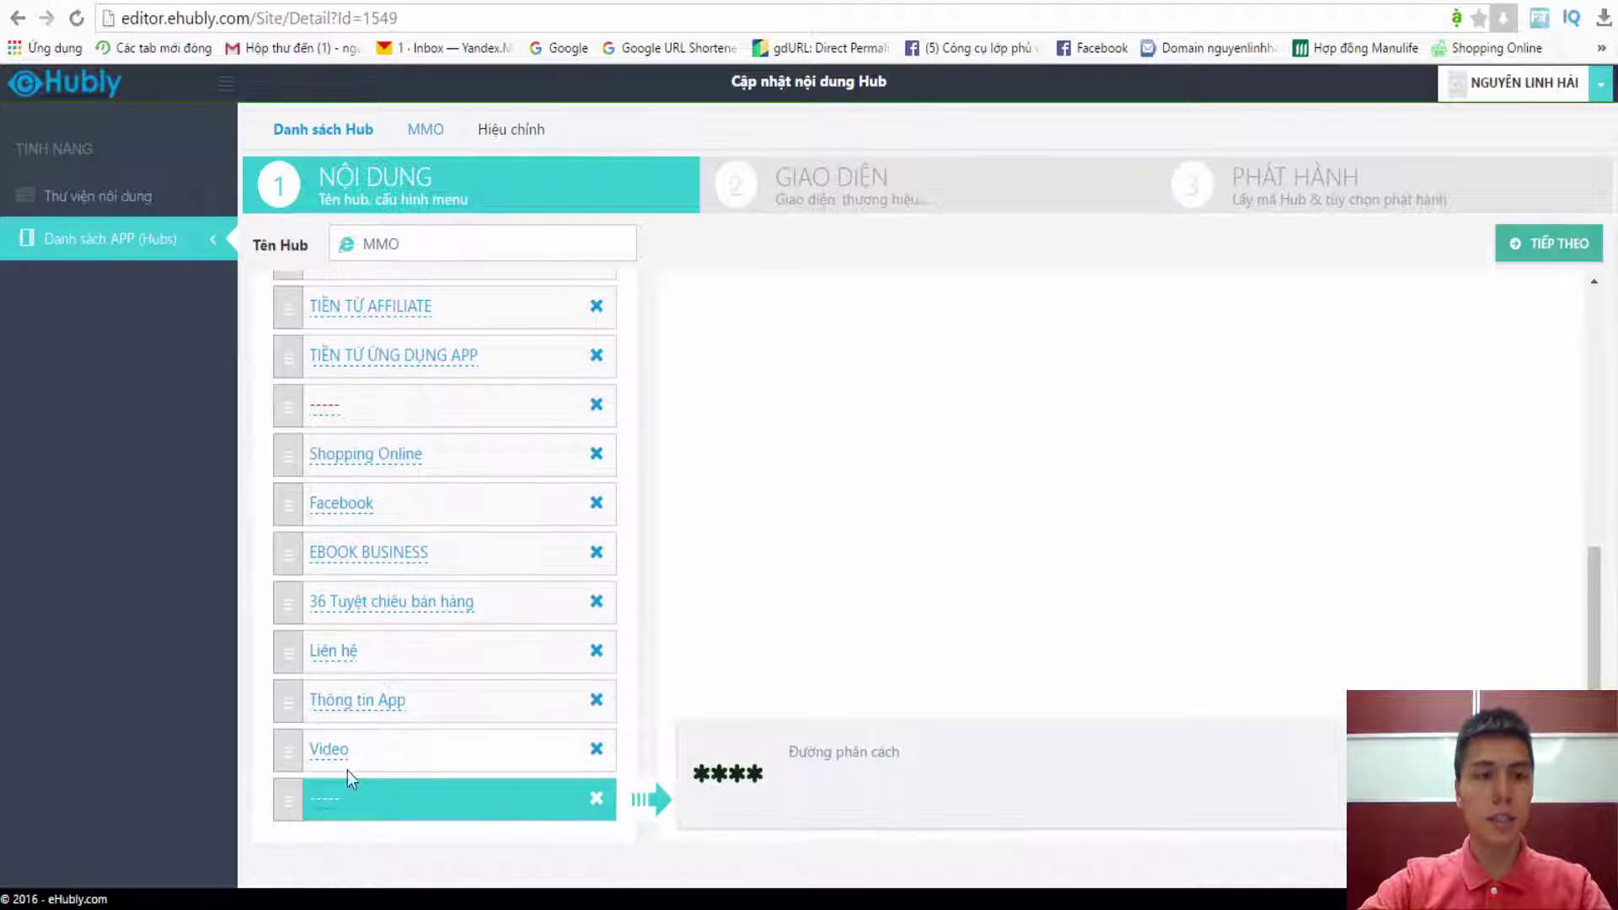
{"action": "left_click", "coordinate": [331, 802]}
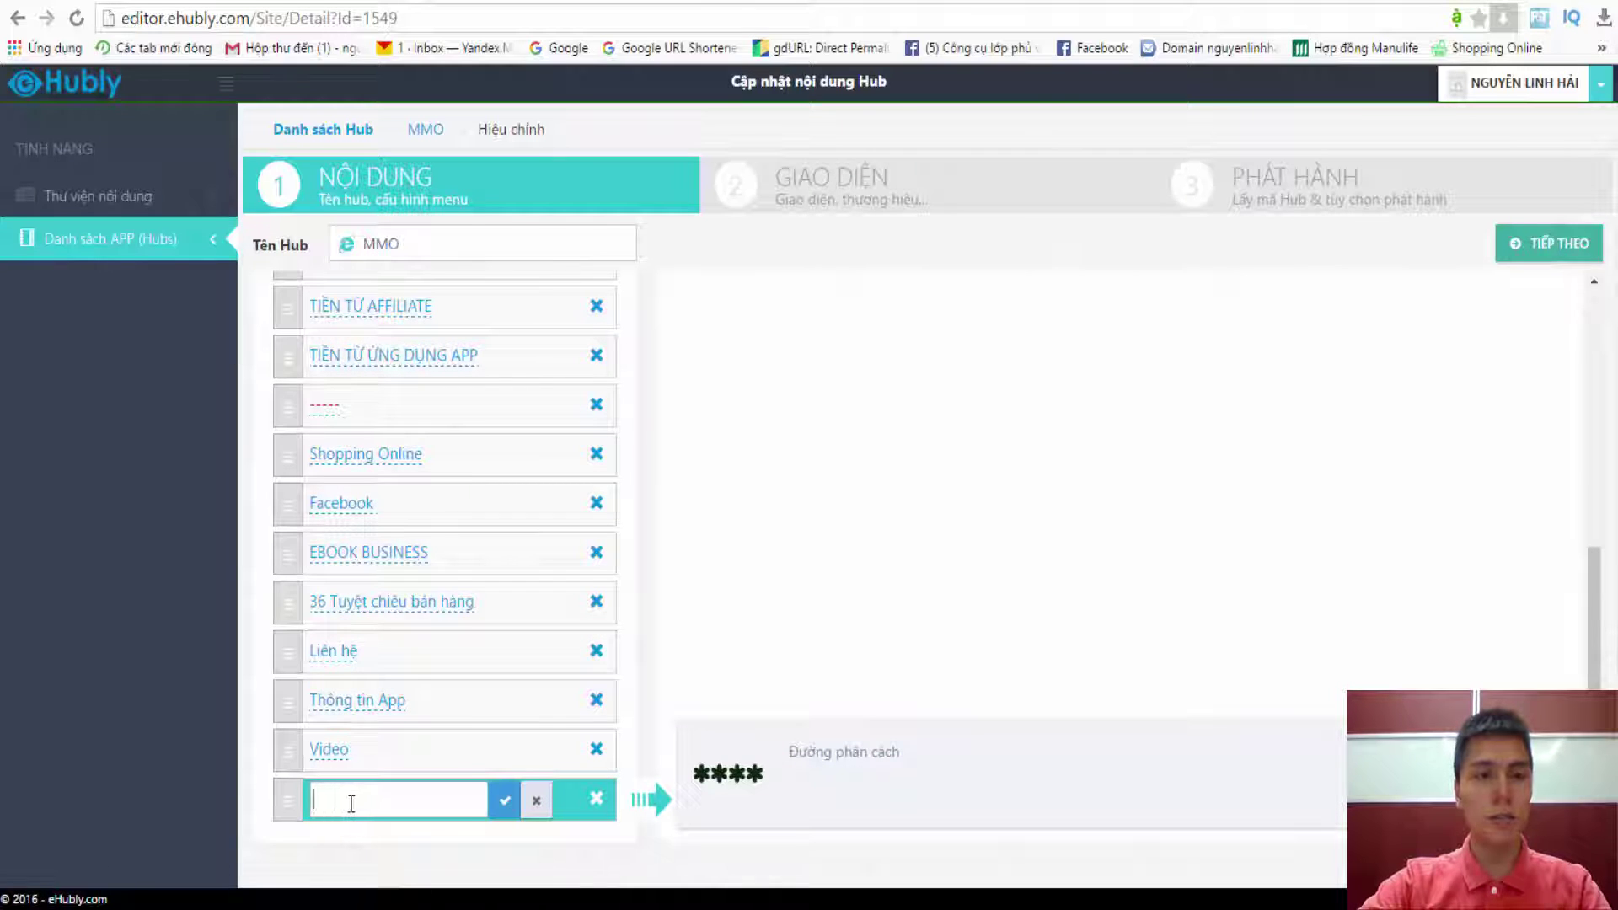
{"action": "left_click", "coordinate": [383, 848]}
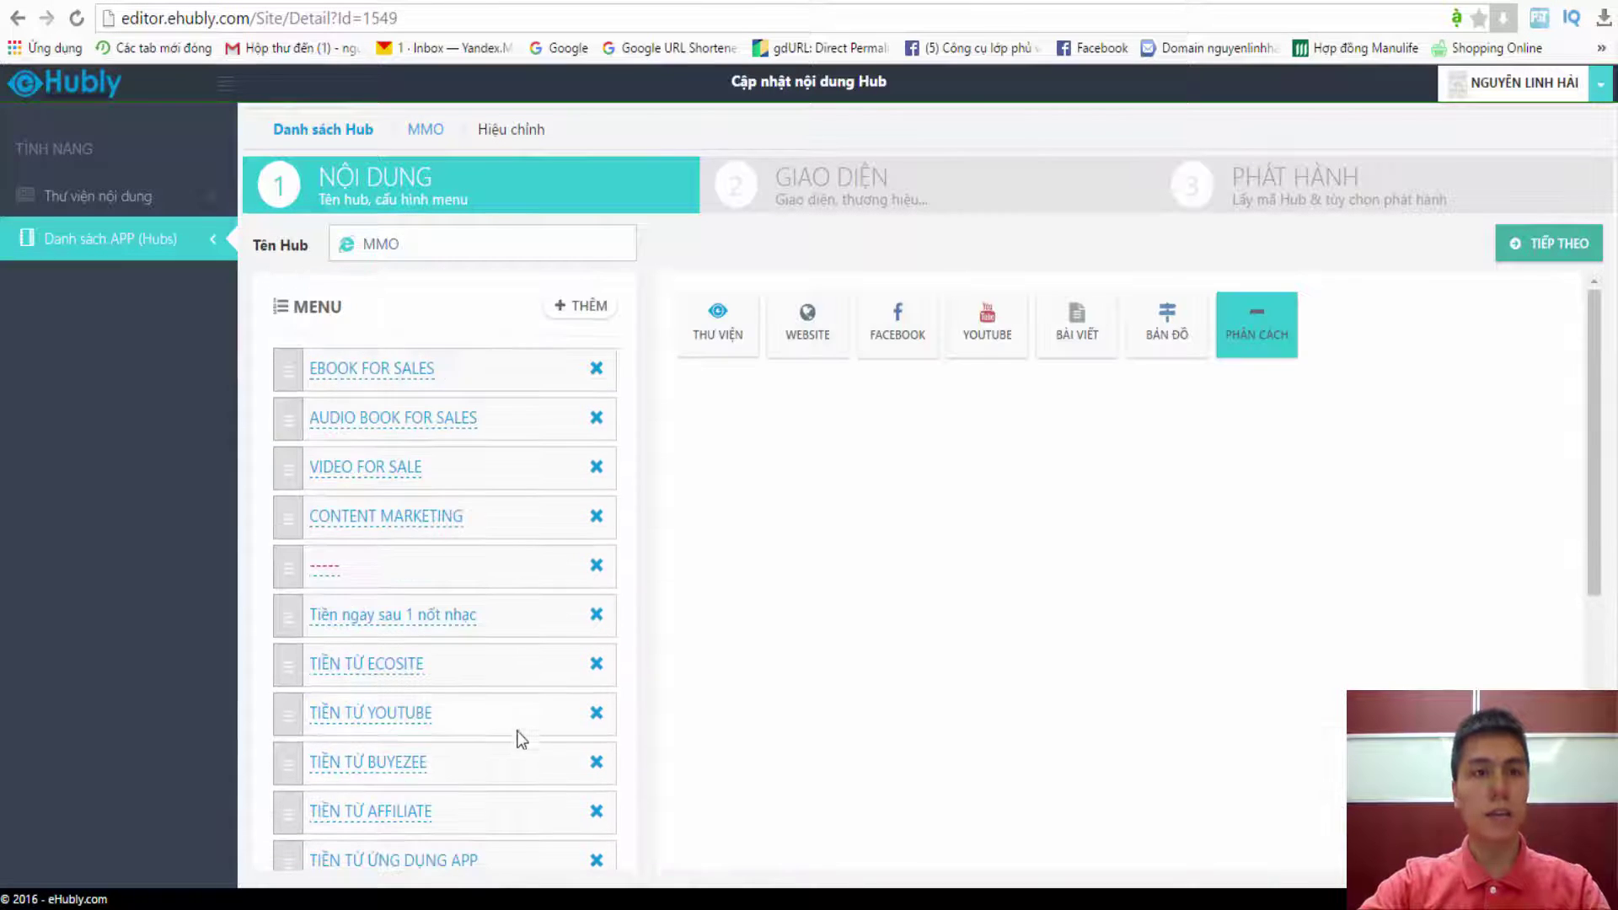
Assign the library publication type "Z. EBOOK FOR SALES" to the EBOOK FOR SALES menu entry and save it.
{"action": "left_click", "coordinate": [419, 379]}
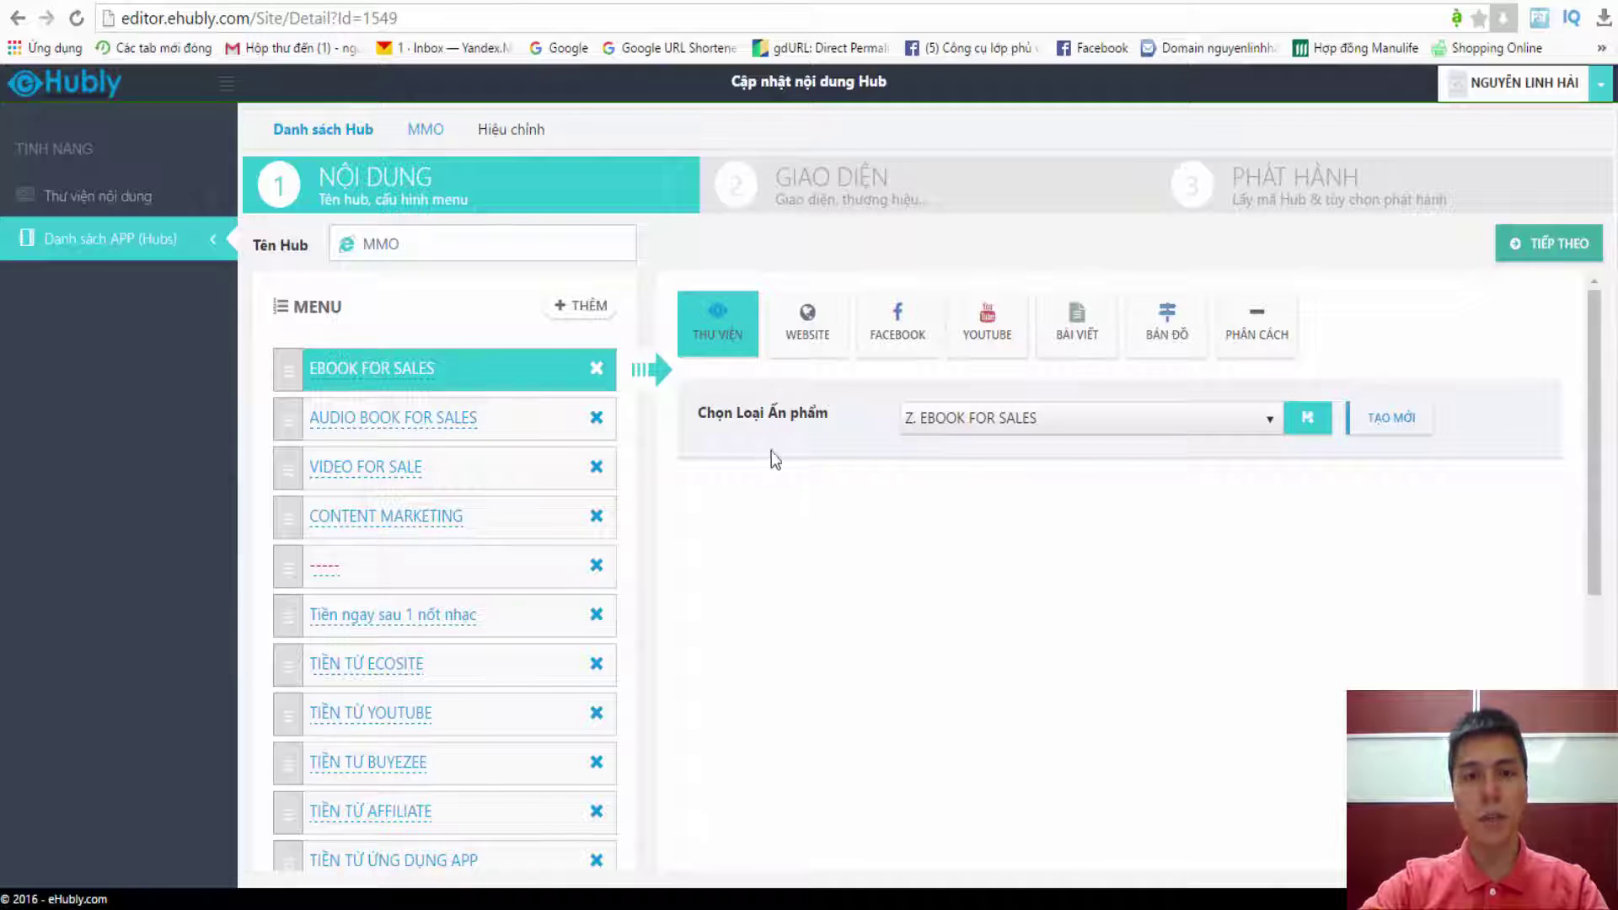
{"action": "left_click", "coordinate": [1047, 428]}
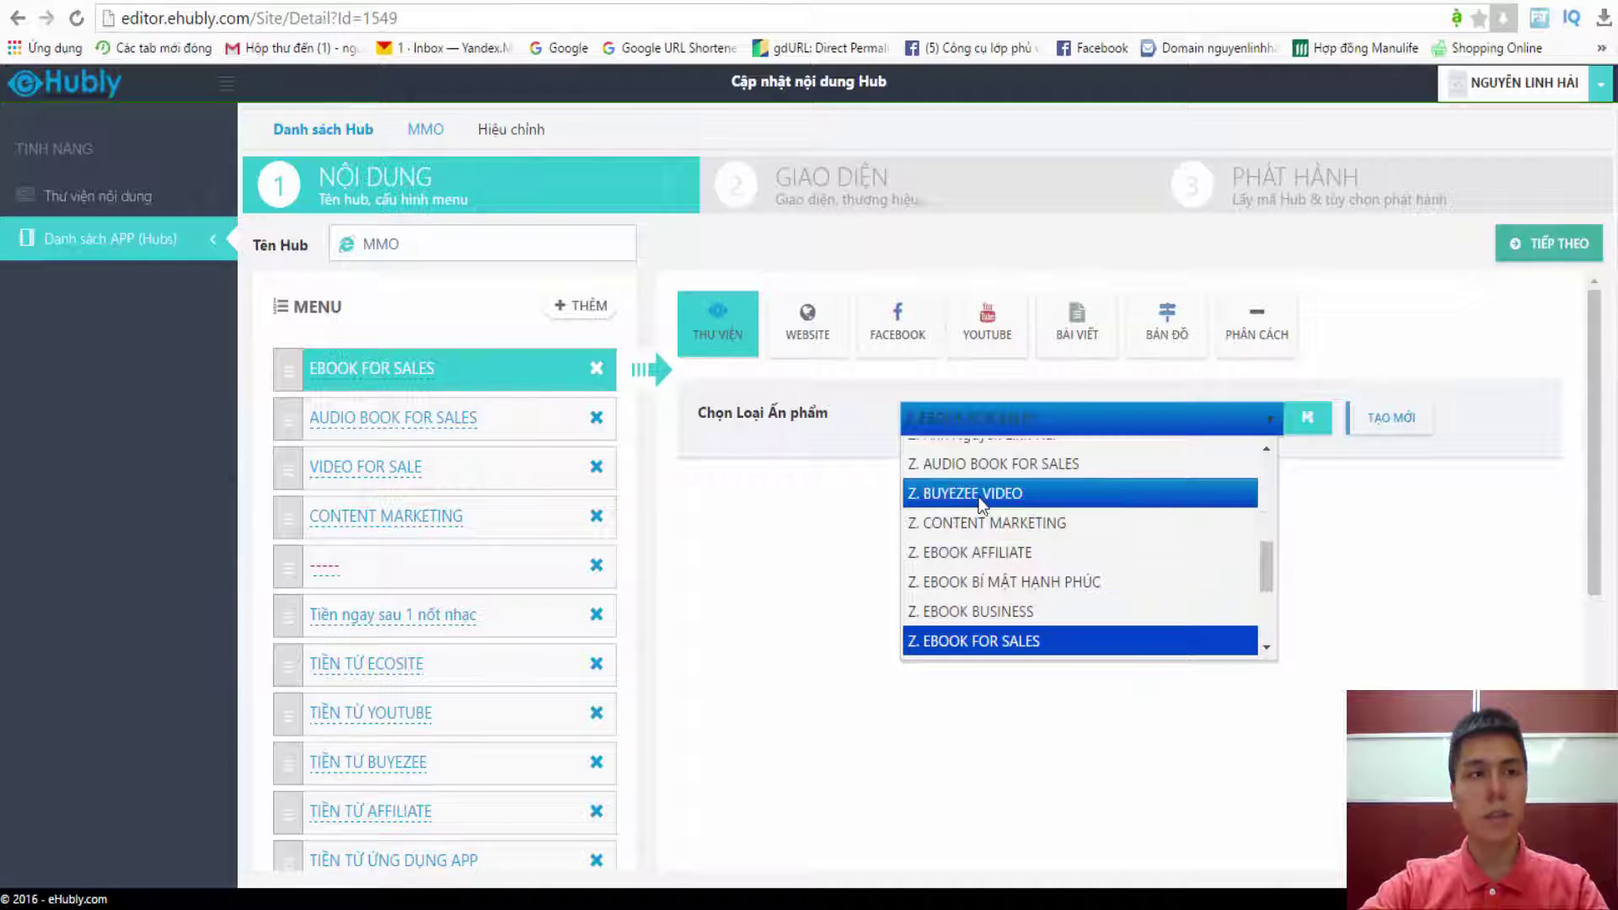
{"action": "left_click", "coordinate": [1009, 642]}
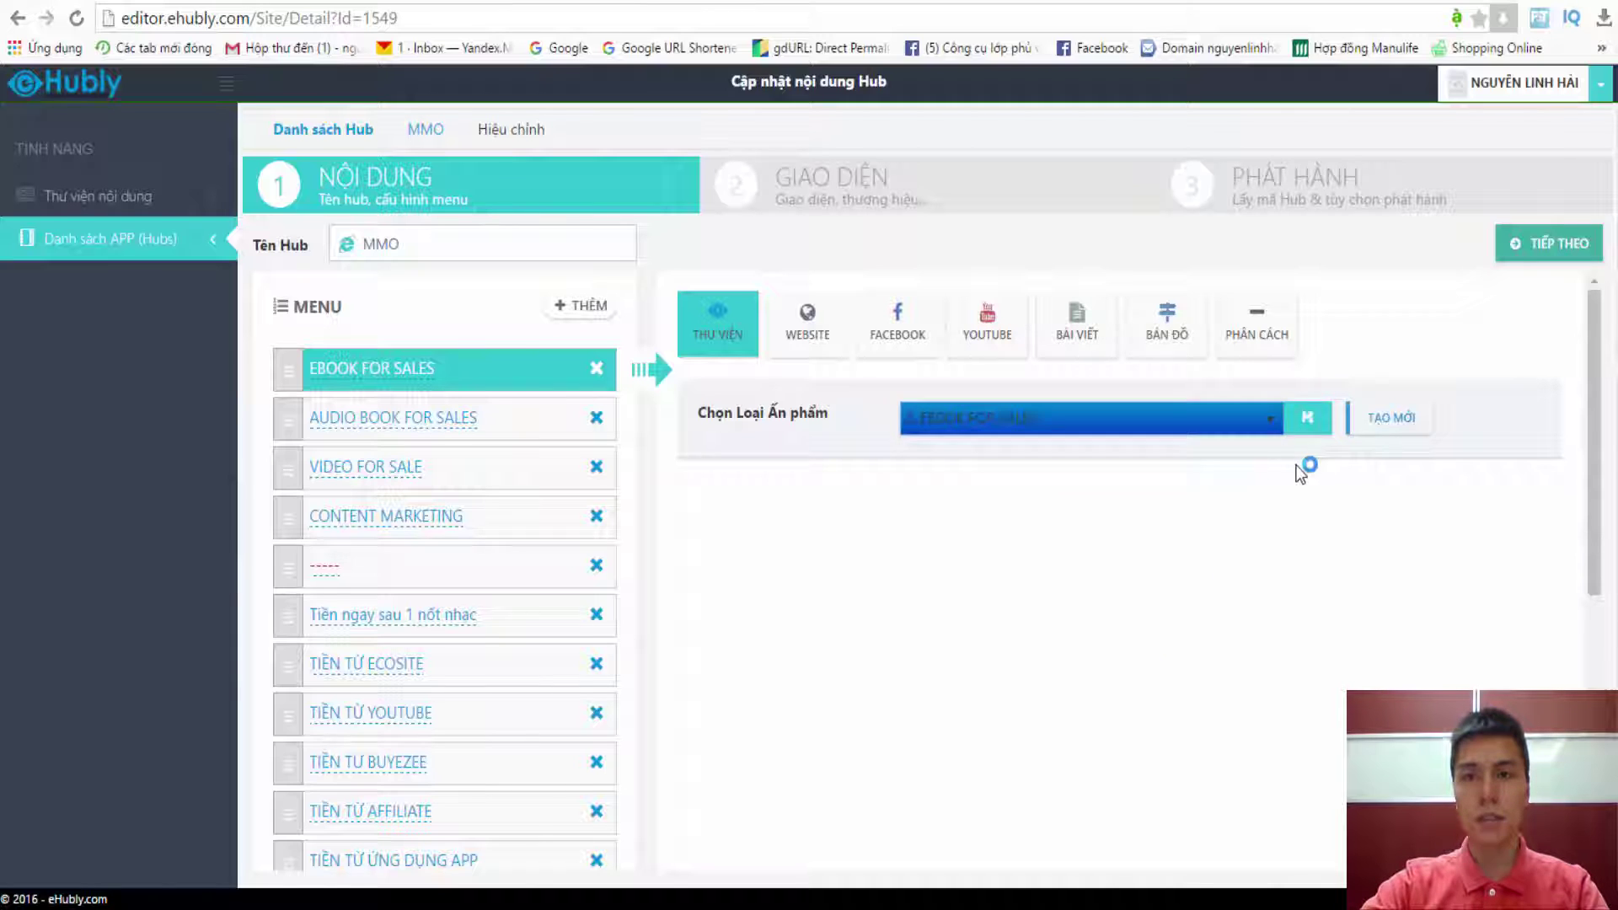
{"action": "left_click", "coordinate": [1313, 425]}
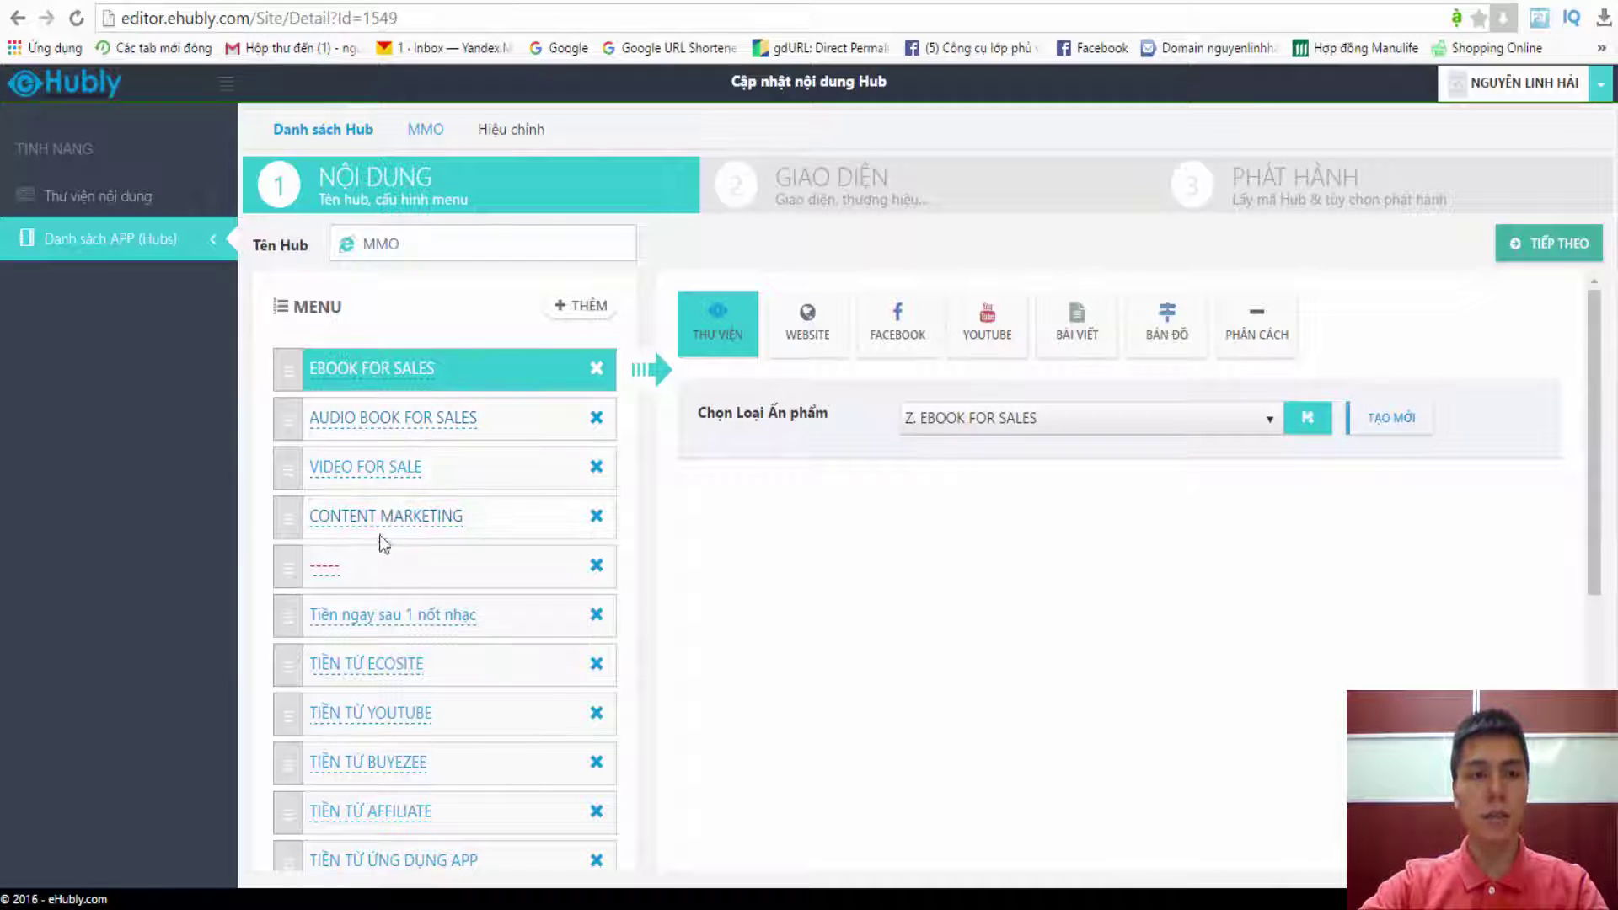
Examine the Facebook menu entry's content type and its page URL setting.
{"action": "scroll", "coordinate": [379, 547], "scroll_direction": "down", "scroll_amount": 4}
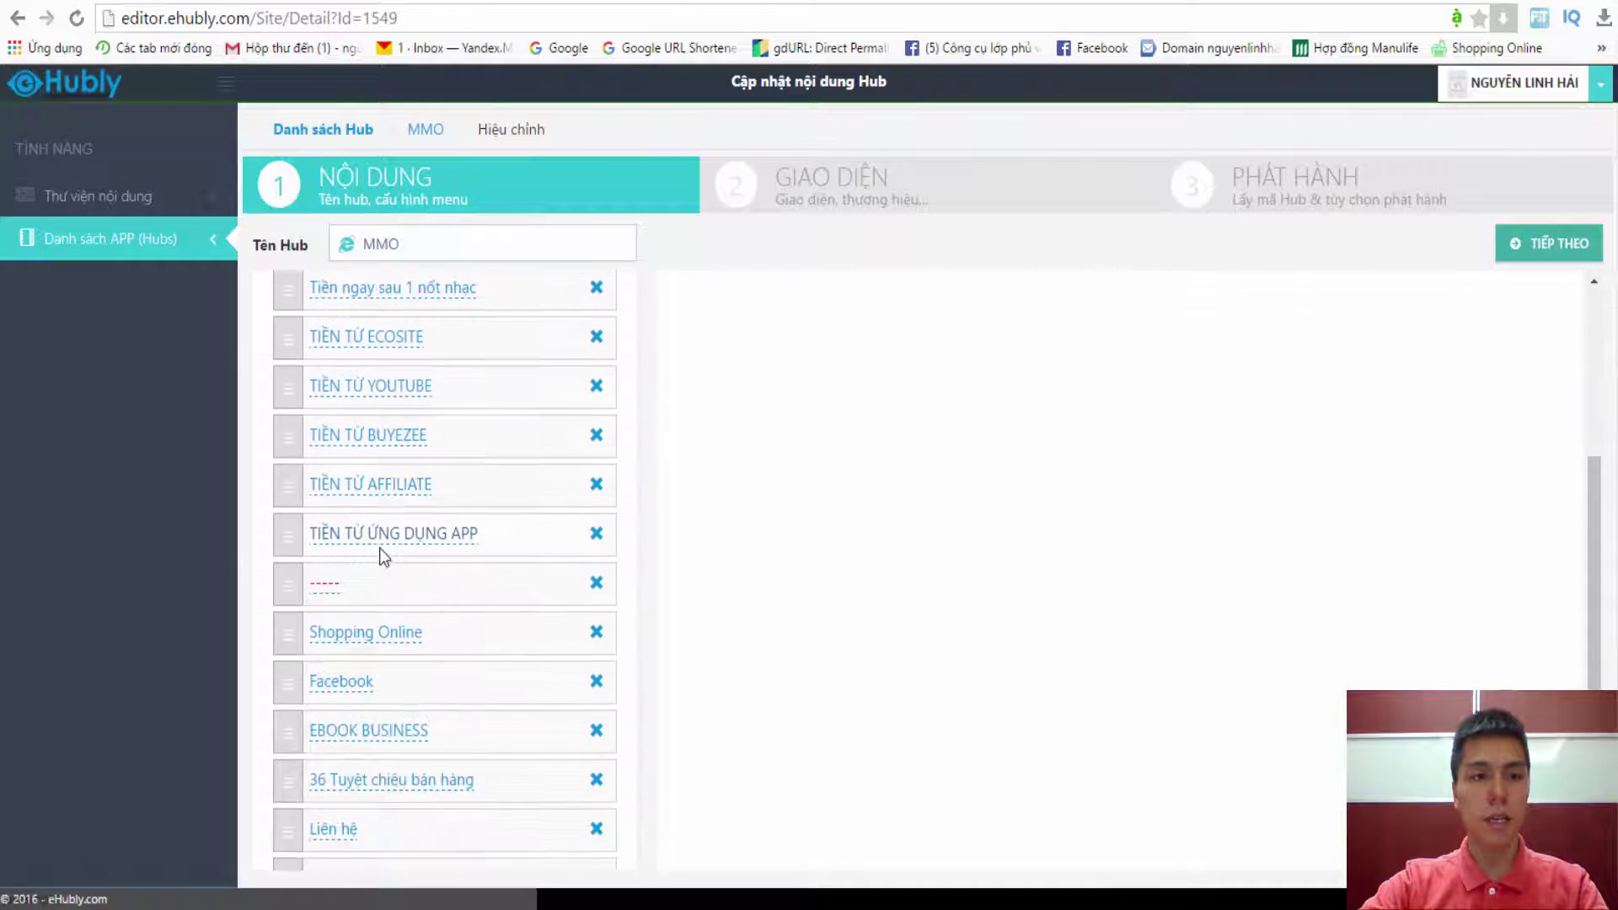
{"action": "left_click", "coordinate": [347, 680]}
{"action": "left_click", "coordinate": [504, 686]}
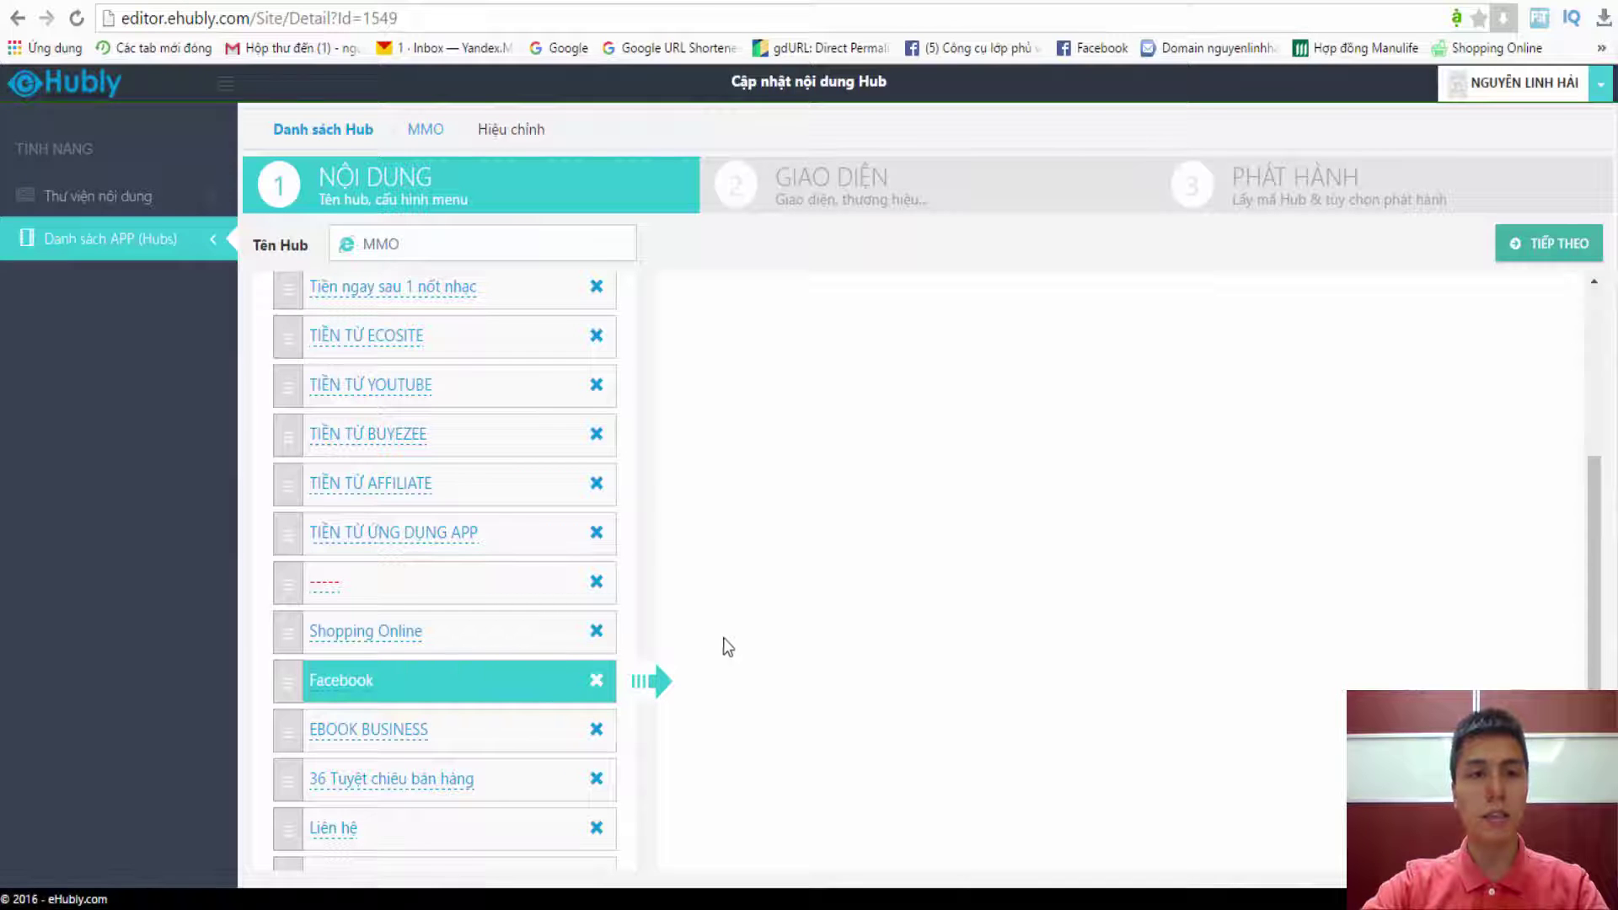
{"action": "scroll", "coordinate": [738, 619], "scroll_direction": "up", "scroll_amount": 3}
{"action": "scroll", "coordinate": [853, 438], "scroll_direction": "up", "scroll_amount": 1}
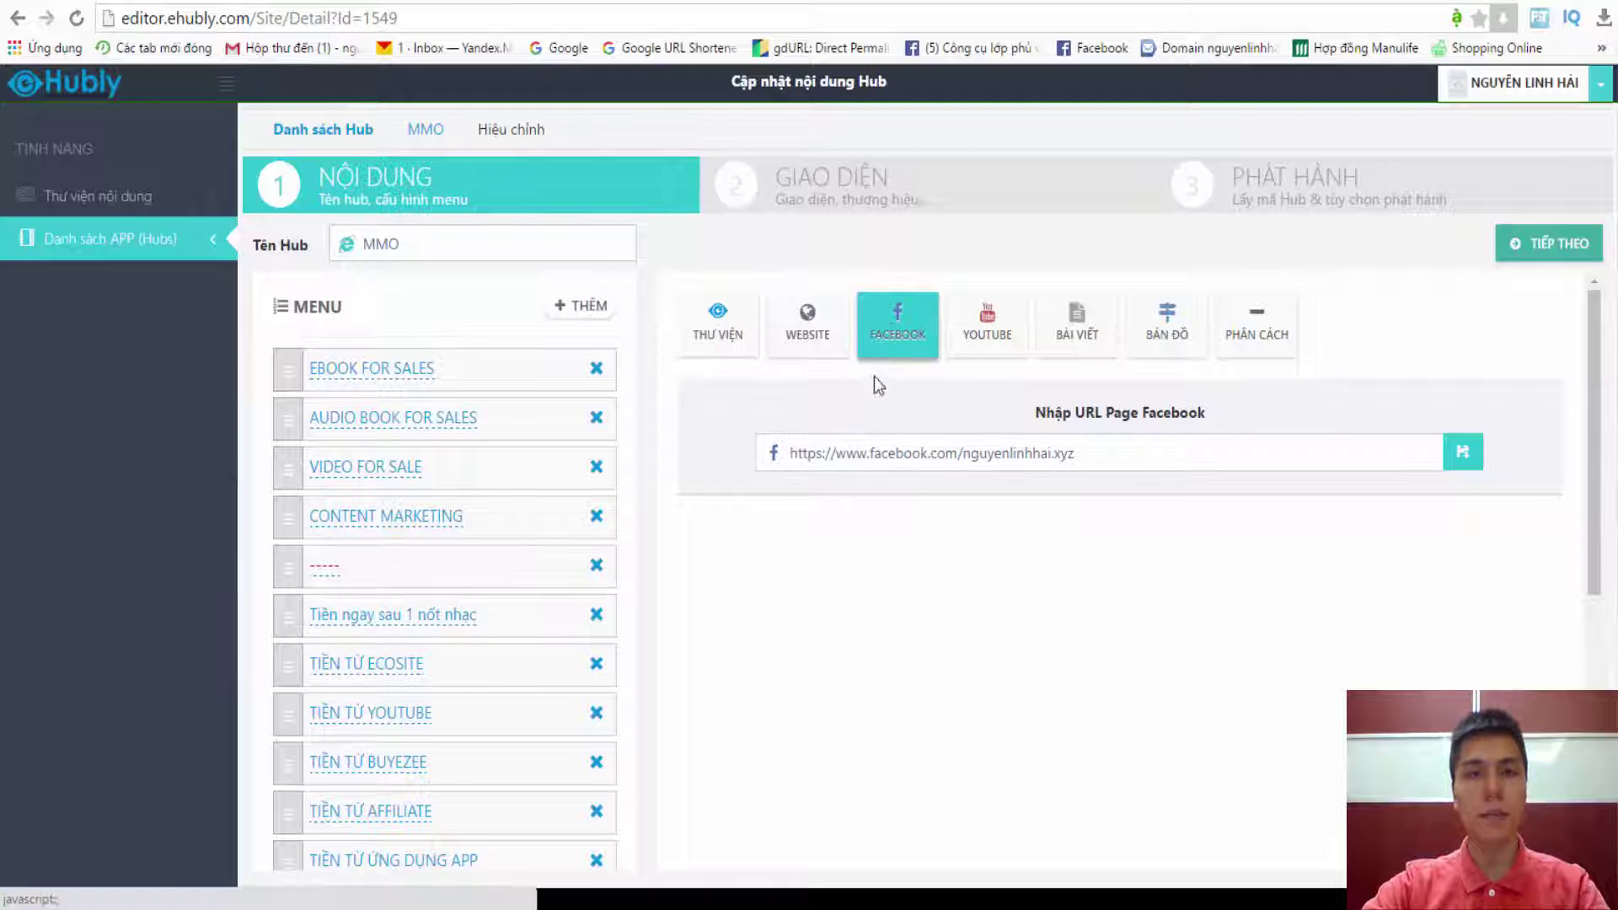
{"action": "scroll", "coordinate": [808, 552], "scroll_direction": "down", "scroll_amount": 3}
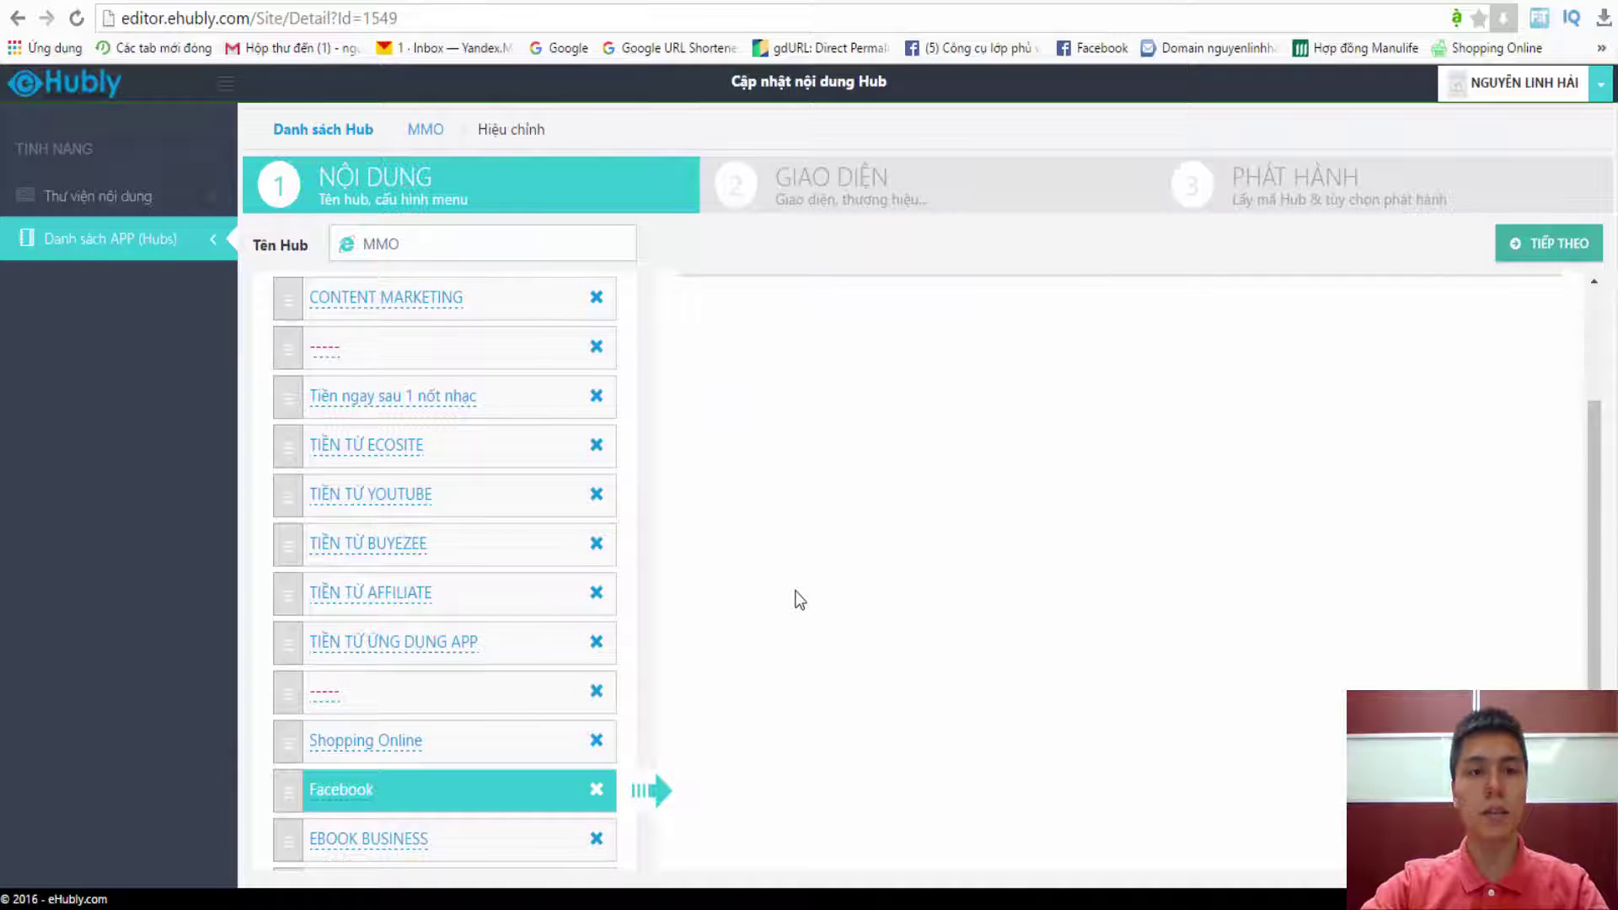
{"action": "scroll", "coordinate": [799, 600], "scroll_direction": "up", "scroll_amount": 3}
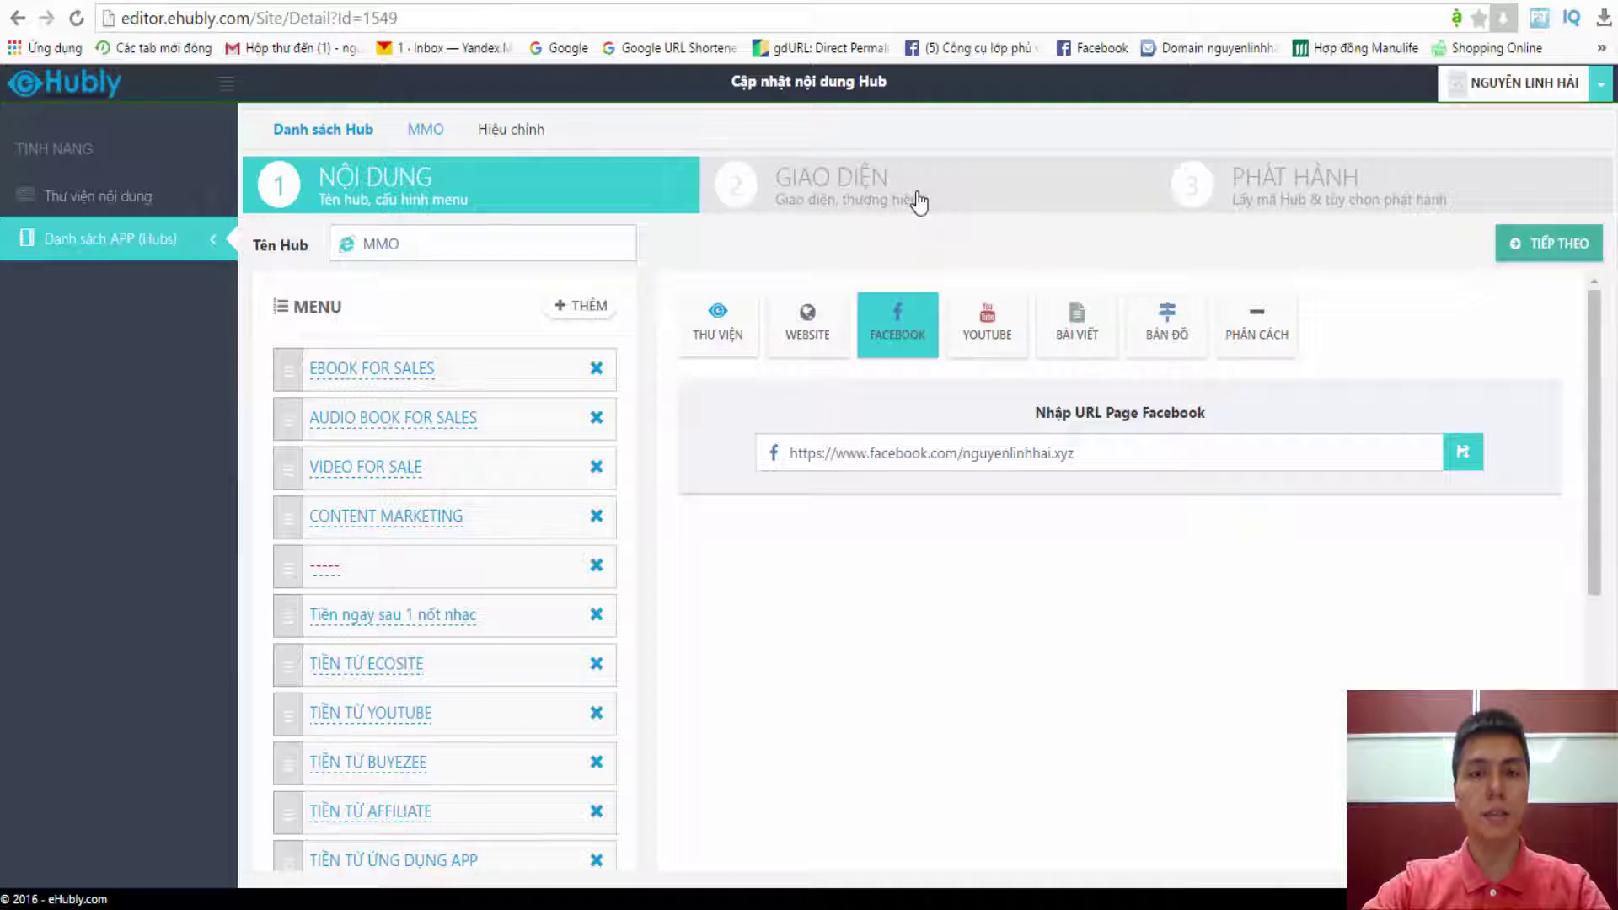
Review the hub's interface settings for logo, app banner, splash screen and background.
{"action": "left_click", "coordinate": [917, 195]}
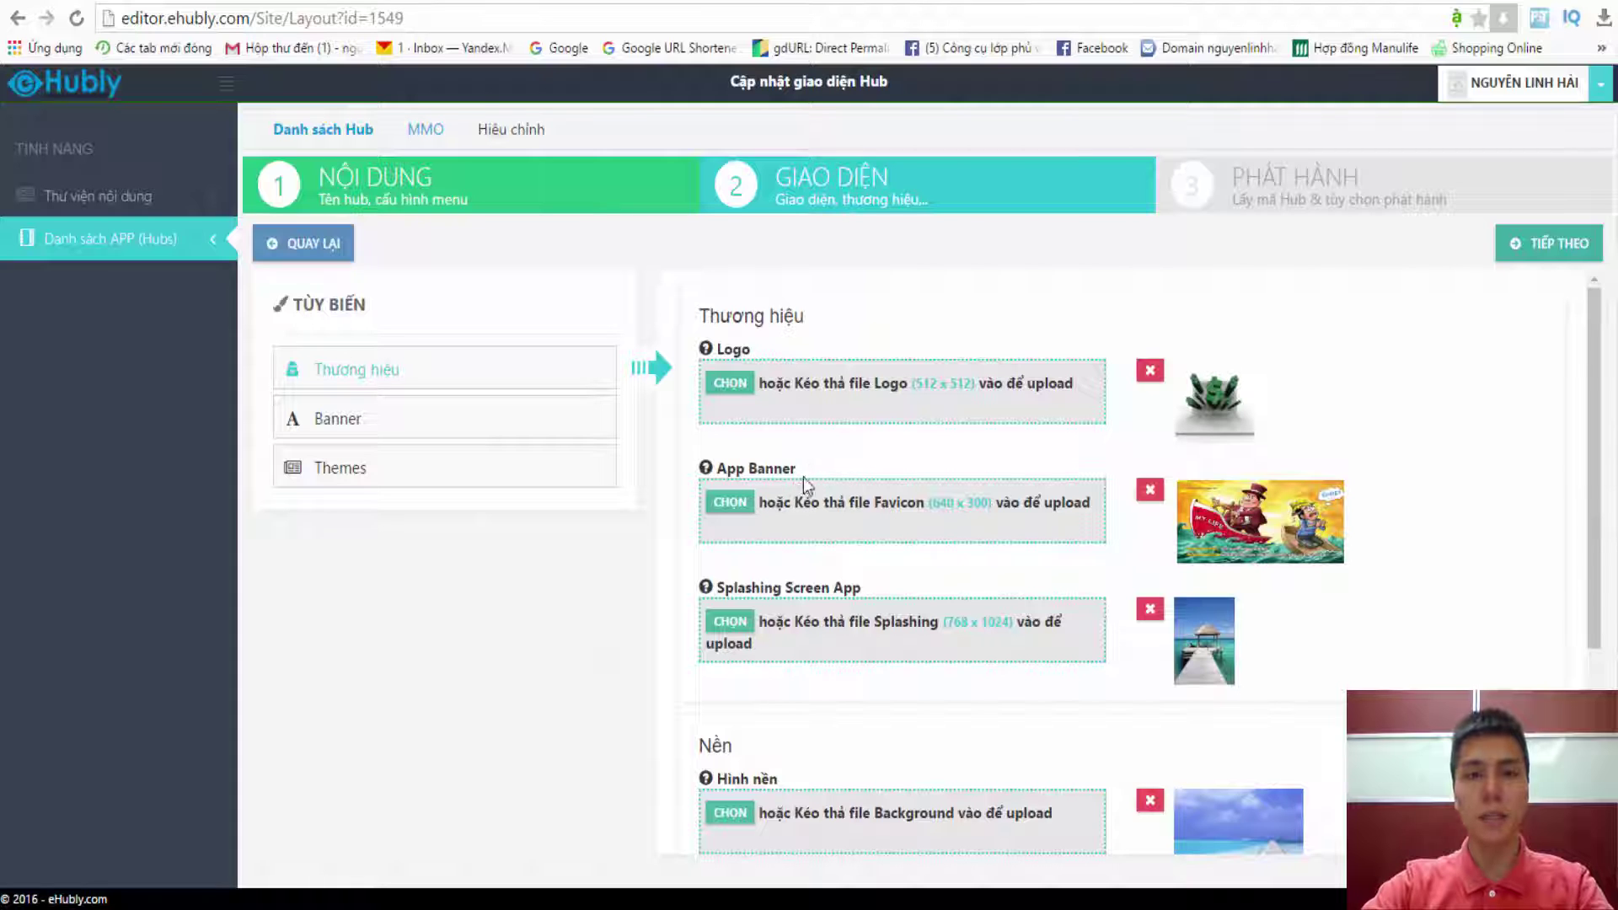
{"action": "scroll", "coordinate": [791, 560], "scroll_direction": "down", "scroll_amount": 3}
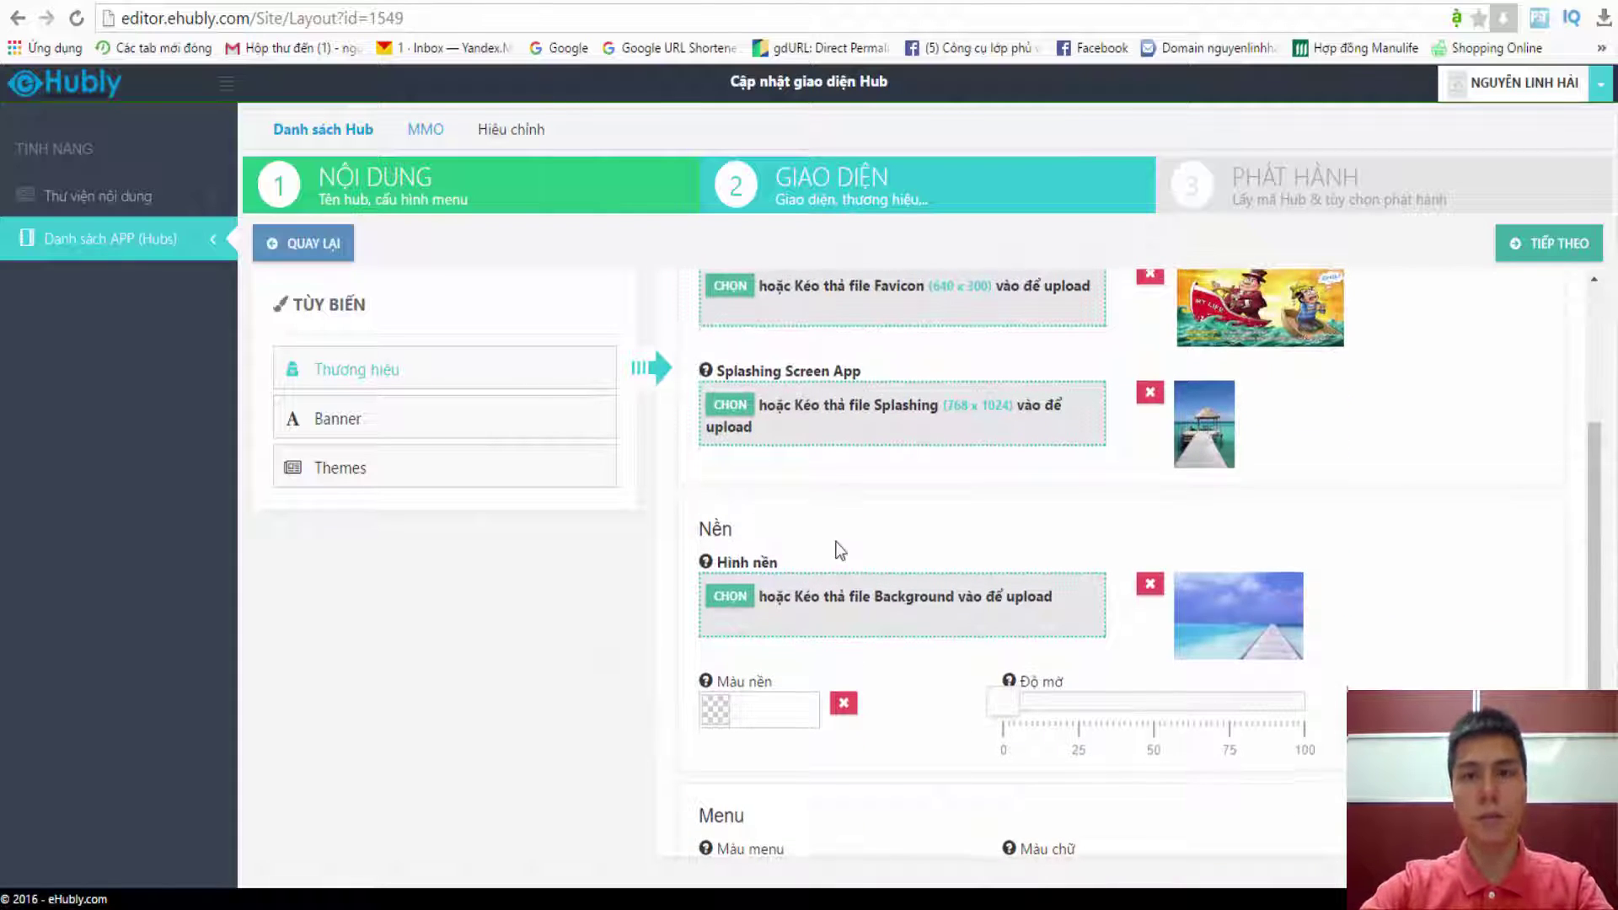
{"action": "scroll", "coordinate": [837, 550], "scroll_direction": "up", "scroll_amount": 3}
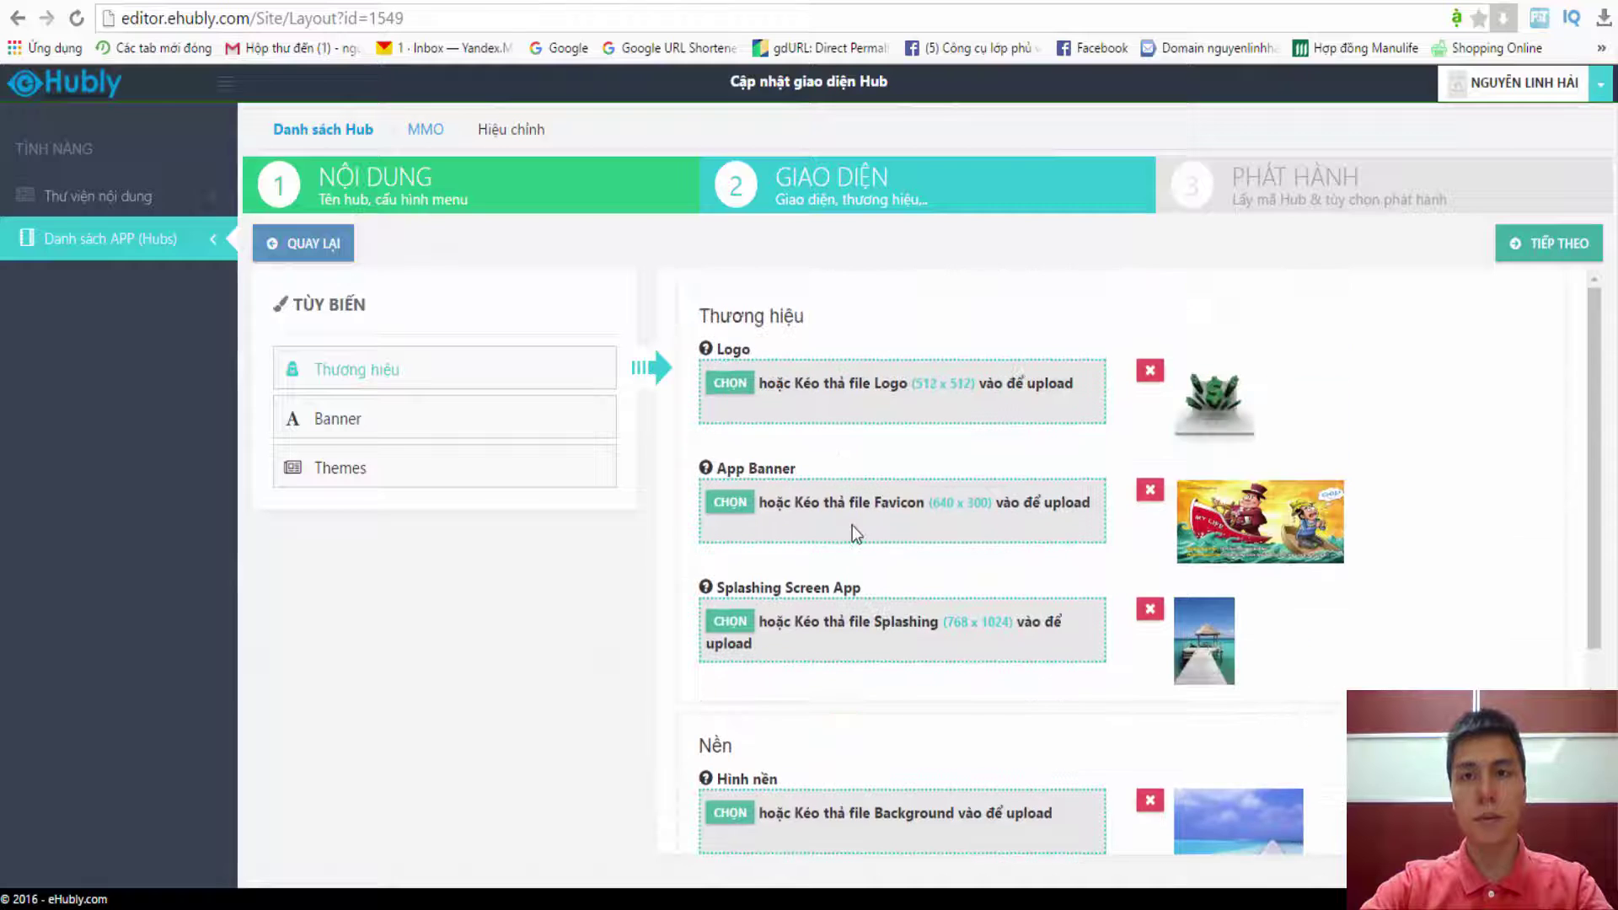
Open the MMO hub's publishing settings, deactivate the hub and activate it again.
{"action": "left_click", "coordinate": [1309, 197]}
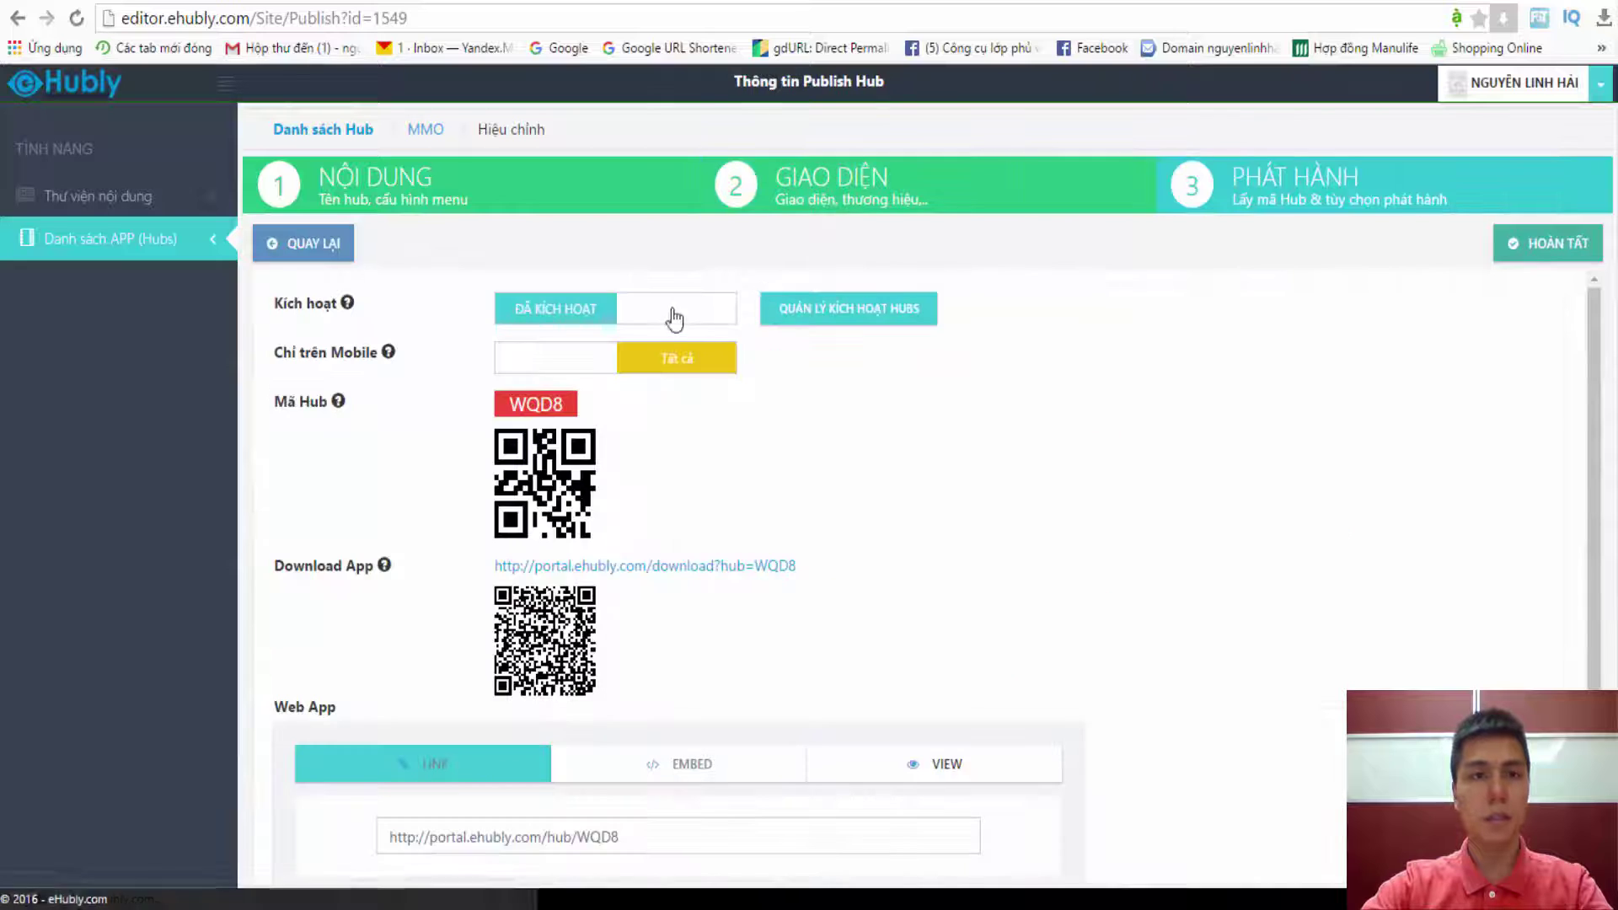
{"action": "left_click", "coordinate": [567, 314]}
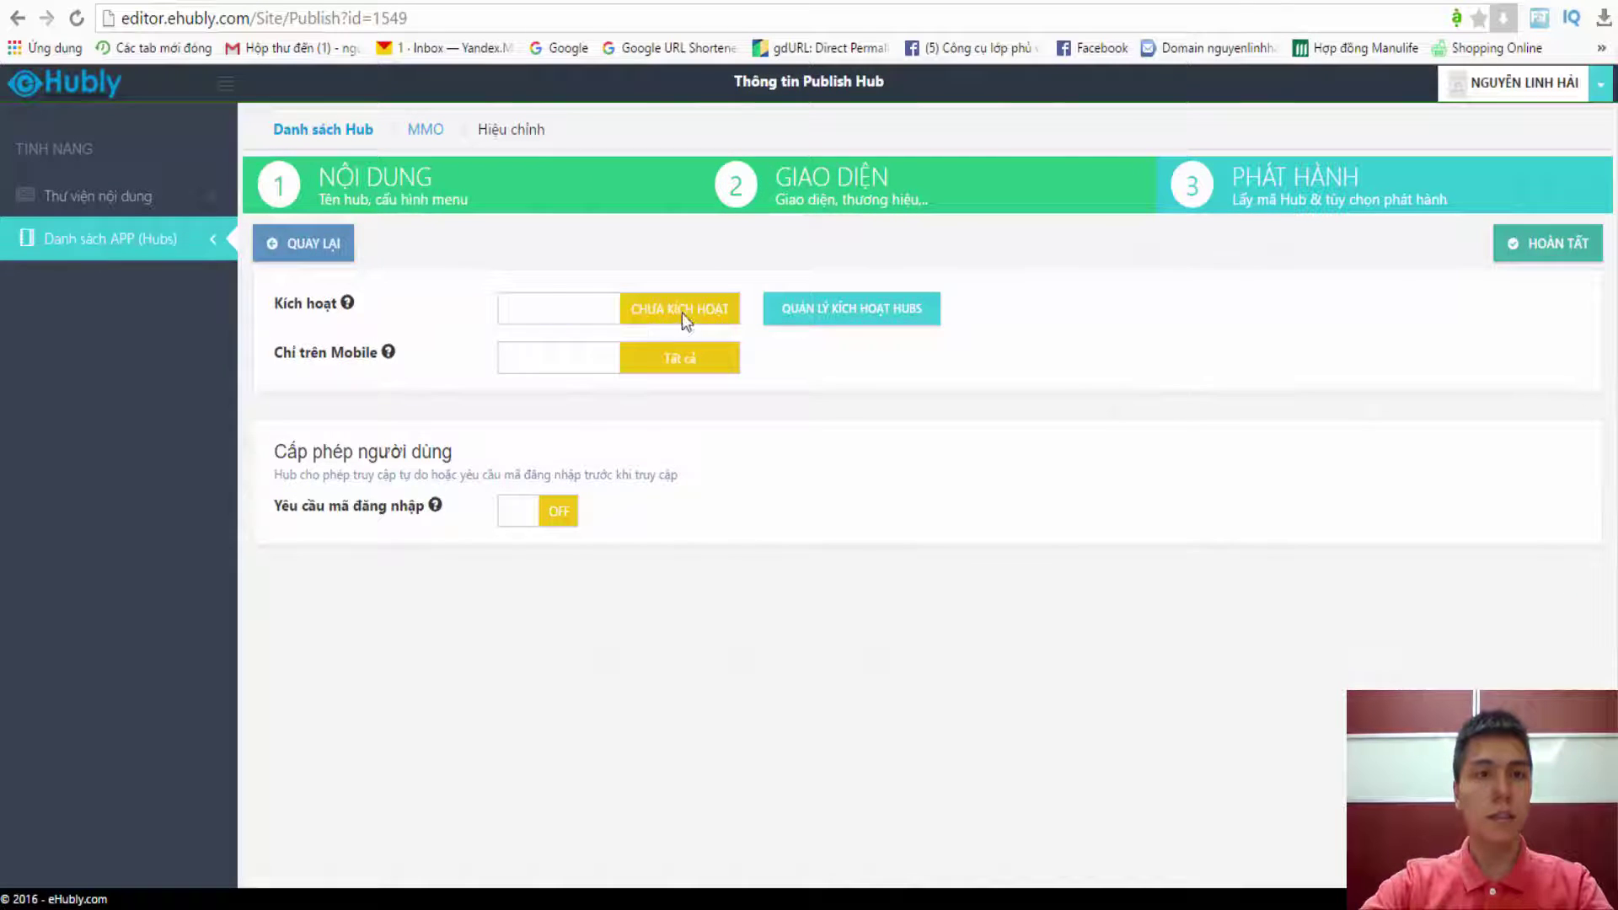
{"action": "left_click", "coordinate": [681, 311]}
{"action": "mouse_move", "coordinate": [386, 352]}
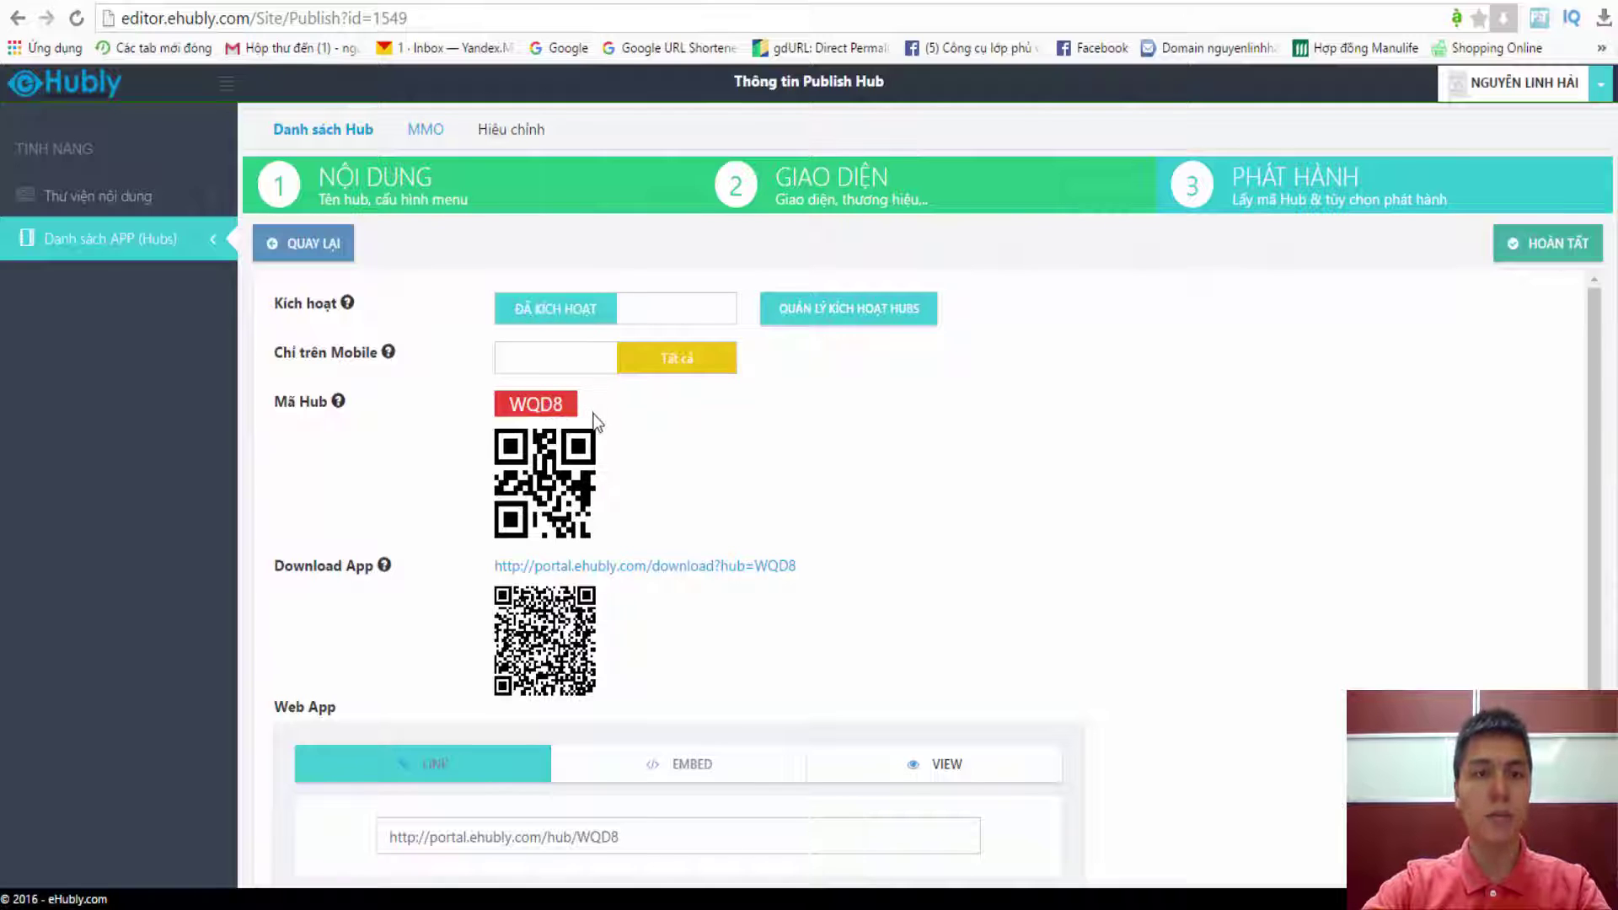
Temporarily require a login code for the hub to review its lists of unsold and sold access codes.
{"action": "left_click_drag", "start_coordinate": [548, 490], "coordinate": [641, 482]}
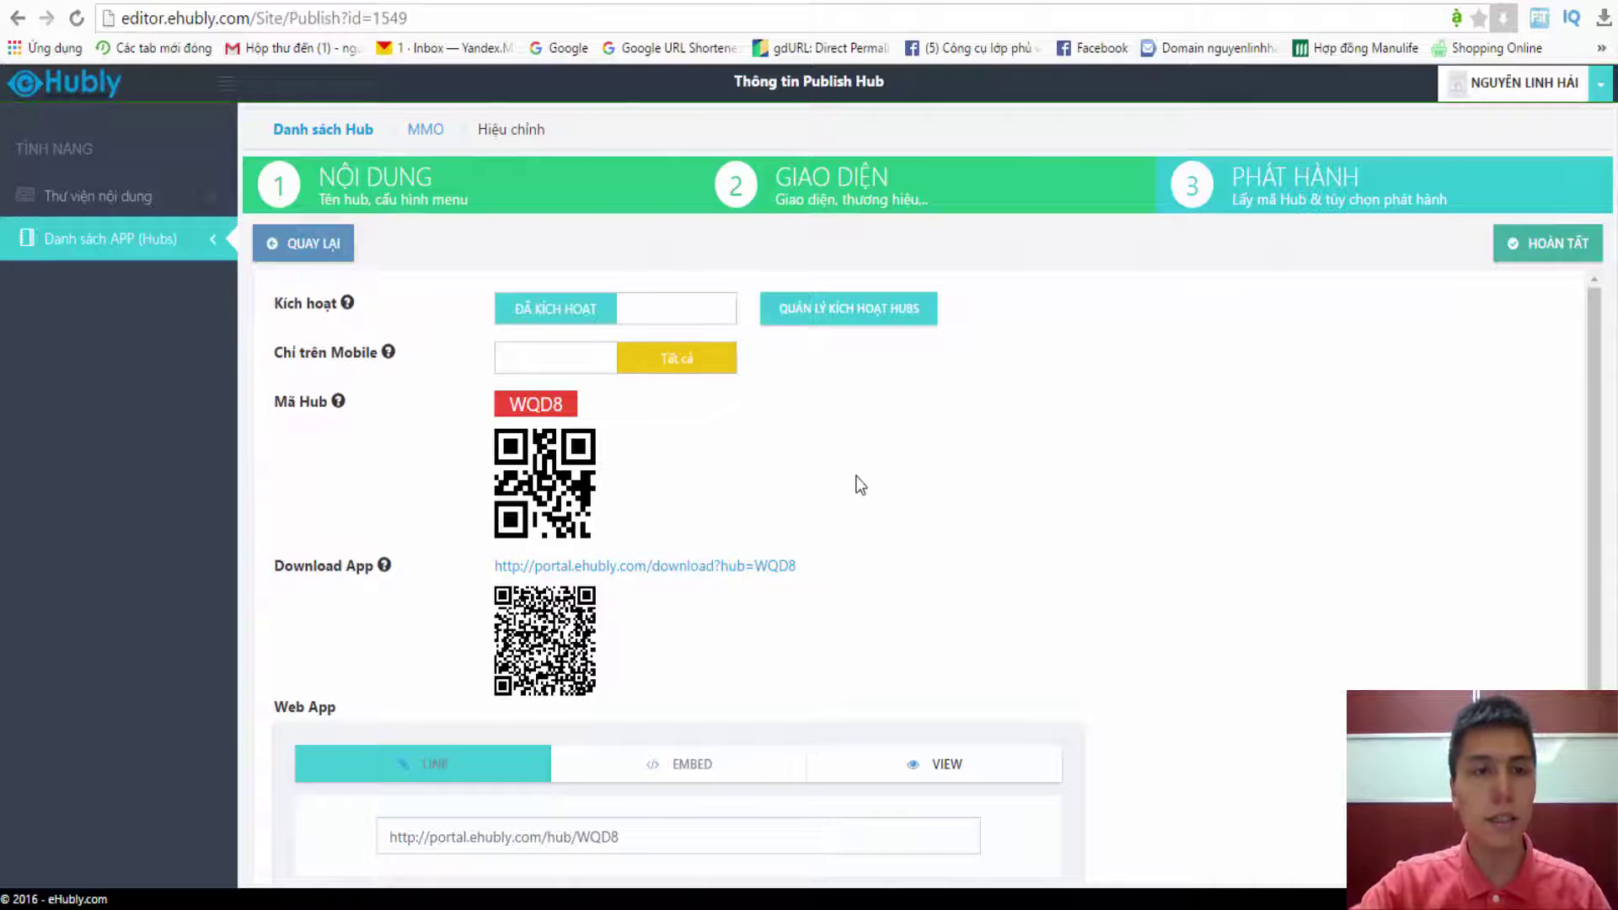
{"action": "scroll", "coordinate": [853, 474], "scroll_direction": "down", "scroll_amount": 3}
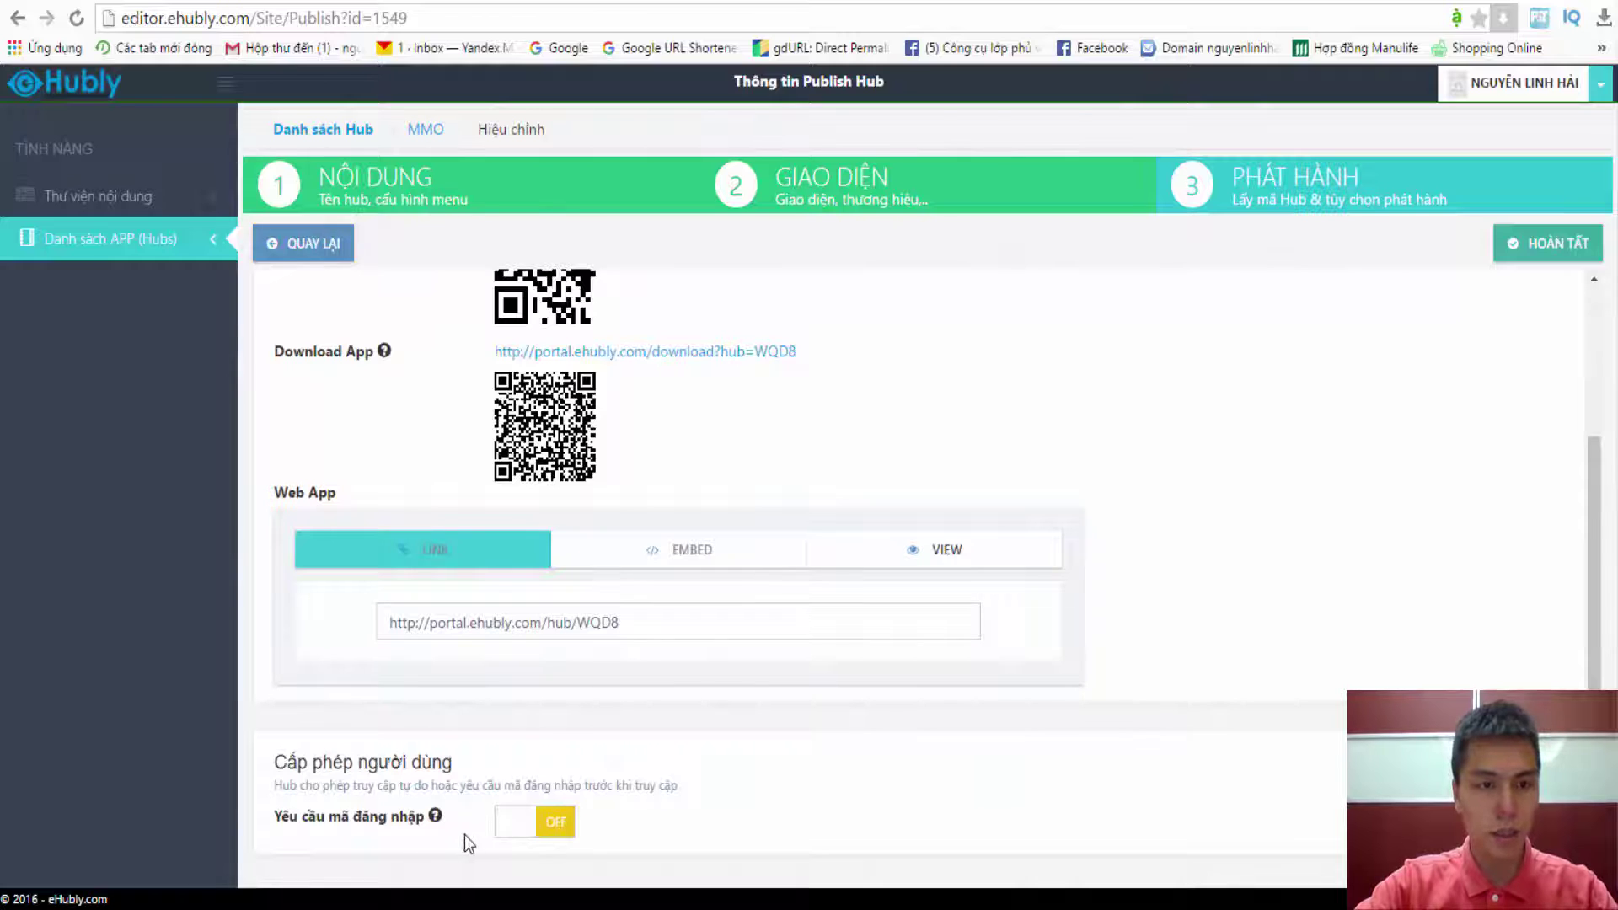
{"action": "left_click", "coordinate": [556, 836]}
{"action": "scroll", "coordinate": [606, 809], "scroll_direction": "down", "scroll_amount": 1}
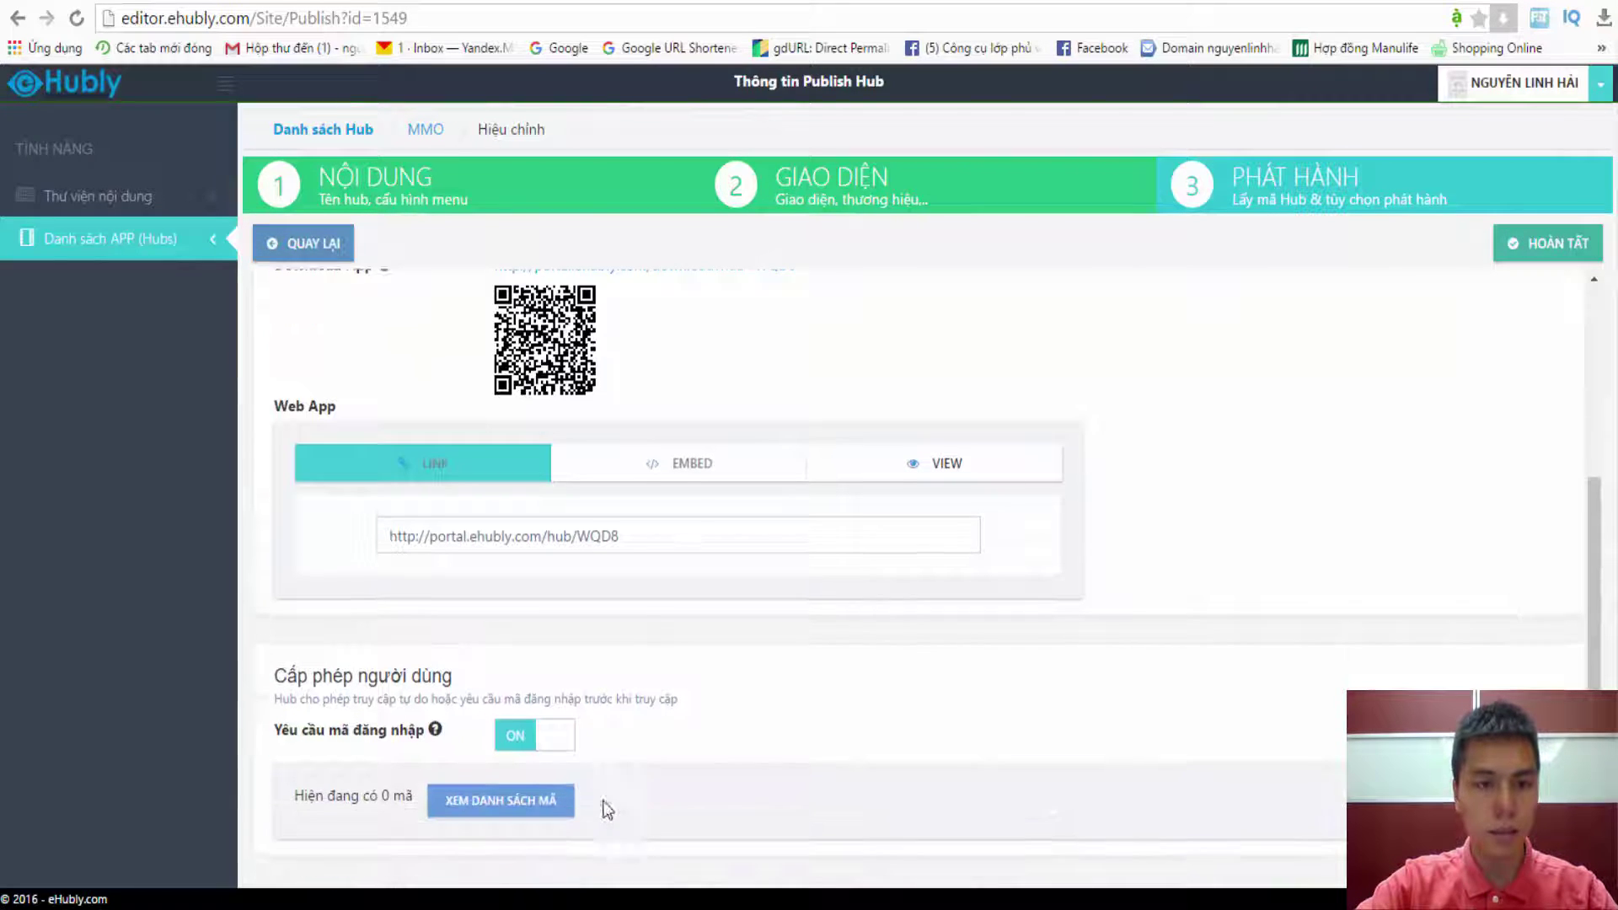
{"action": "left_click", "coordinate": [510, 805]}
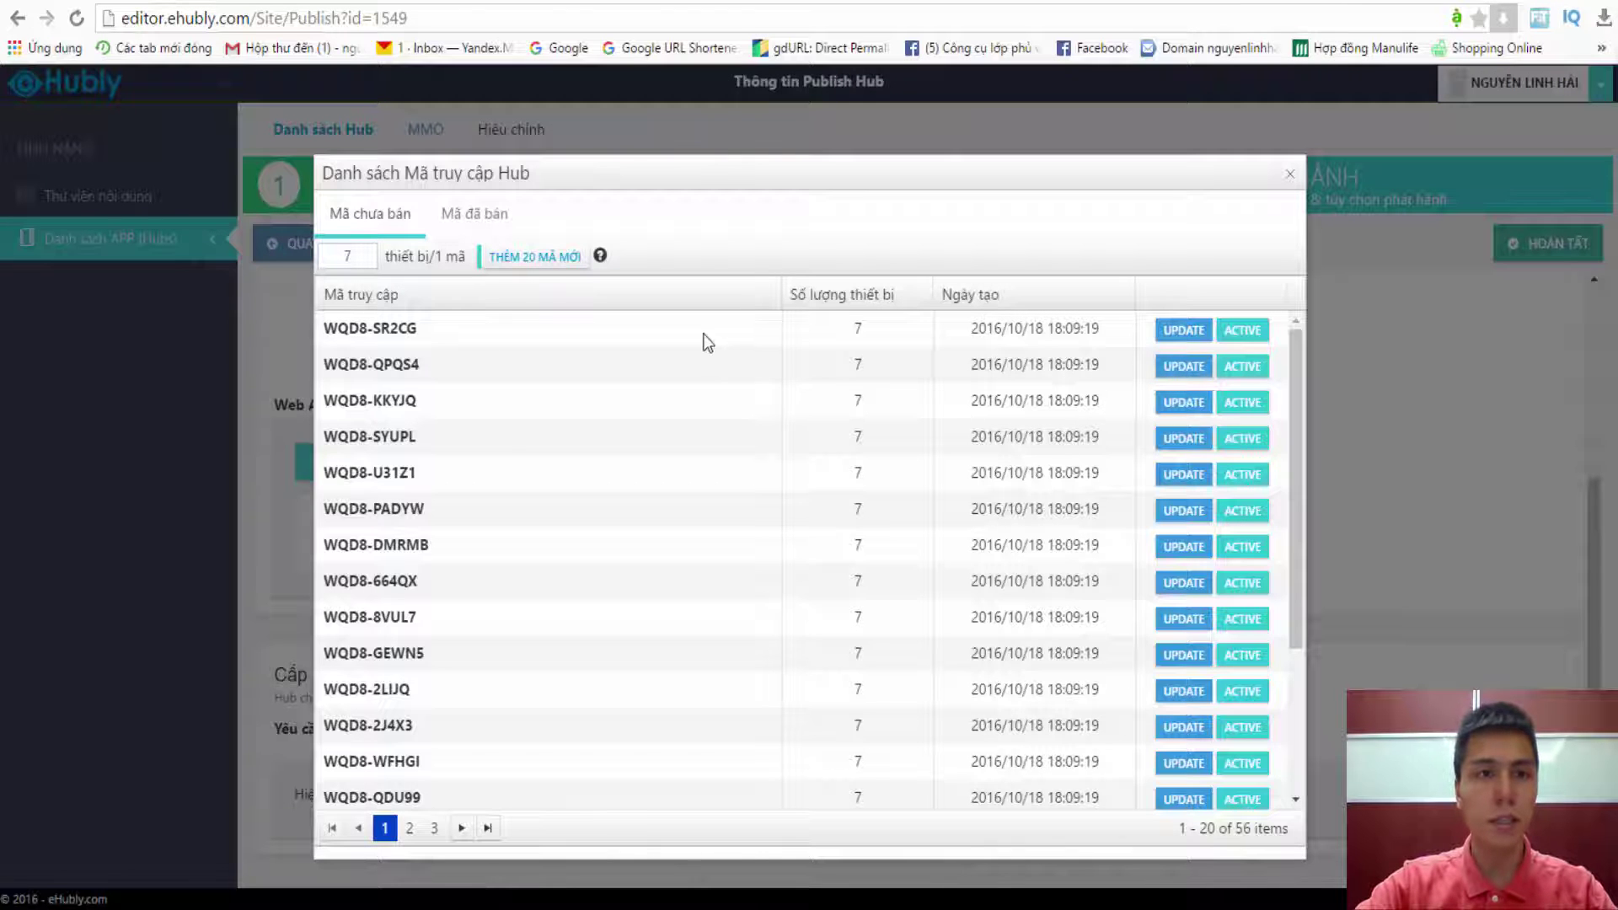
{"action": "left_click", "coordinate": [475, 216]}
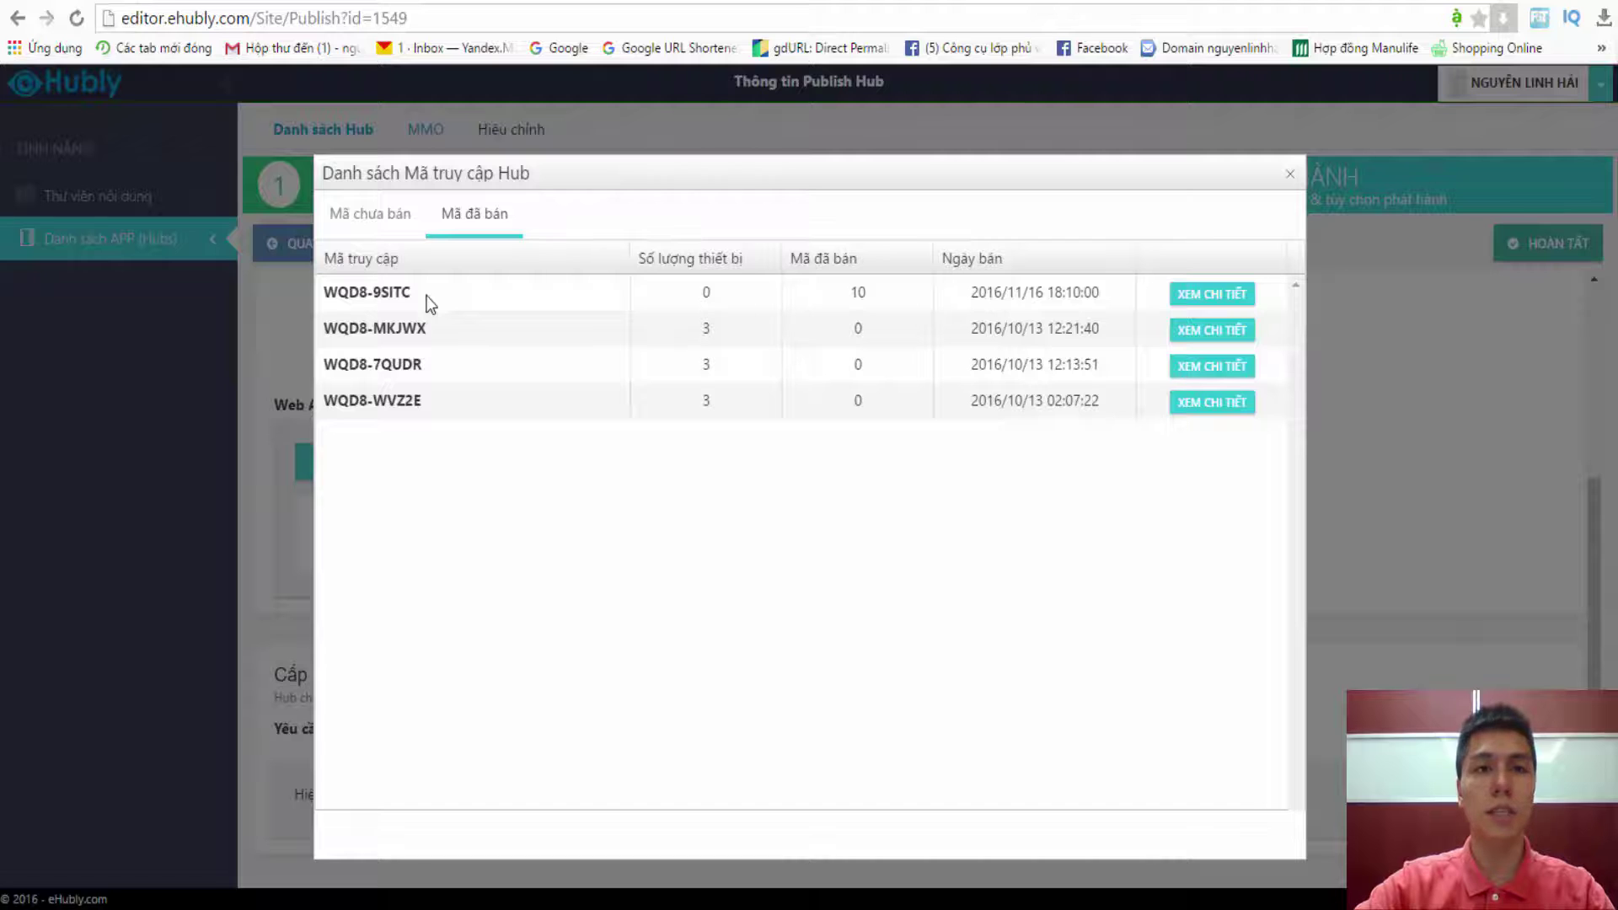
{"action": "left_click", "coordinate": [1289, 174]}
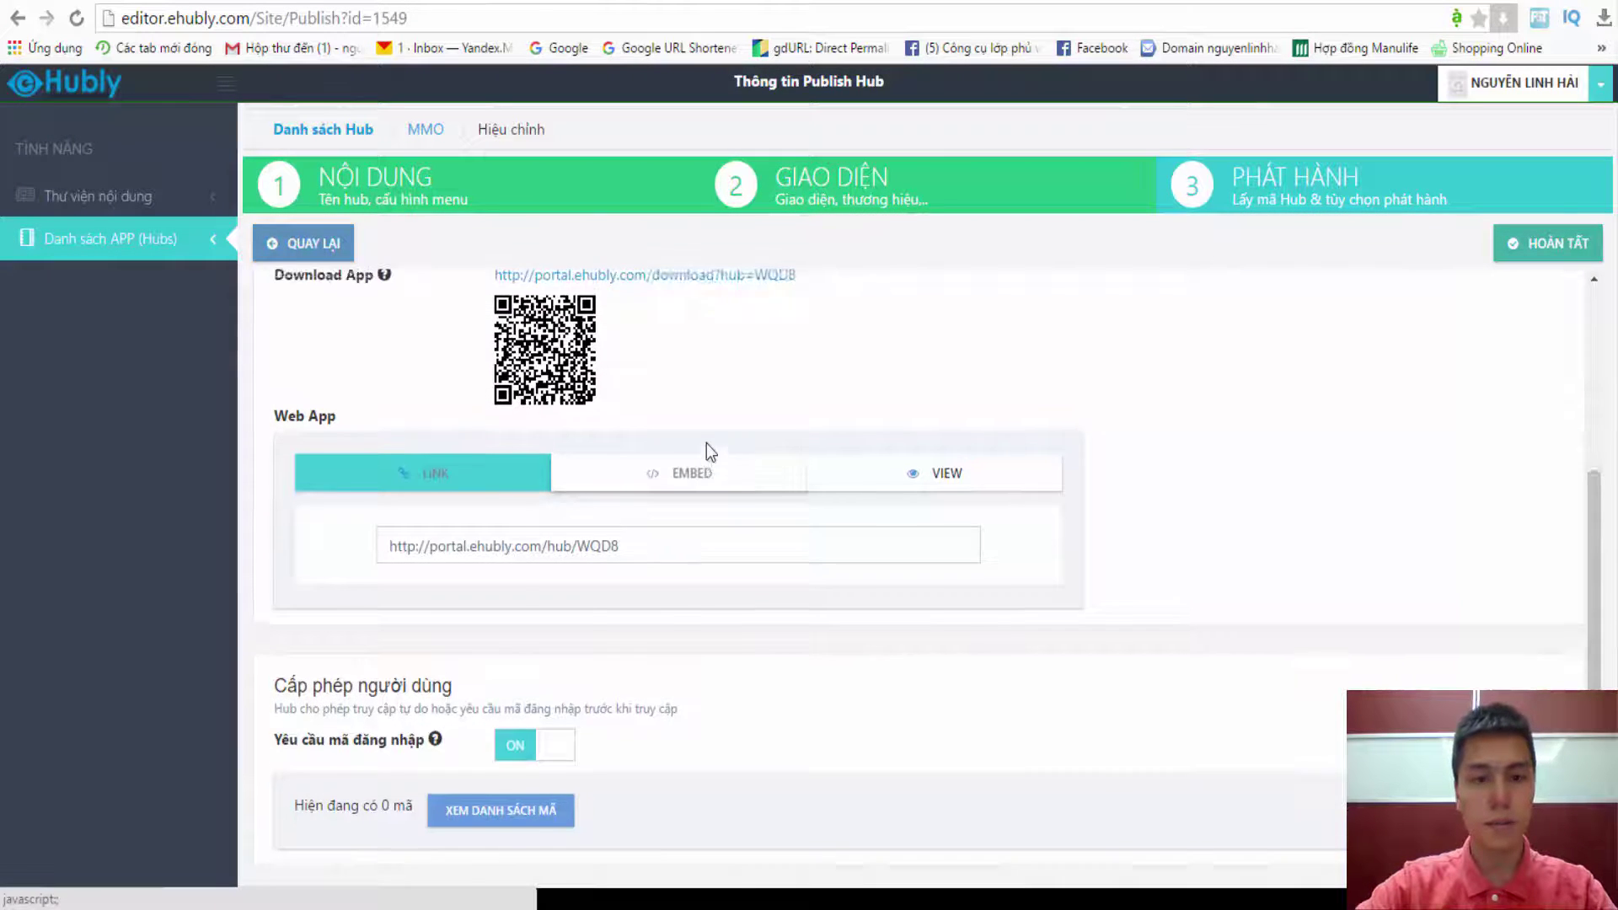
{"action": "scroll", "coordinate": [606, 320], "scroll_direction": "down", "scroll_amount": 3}
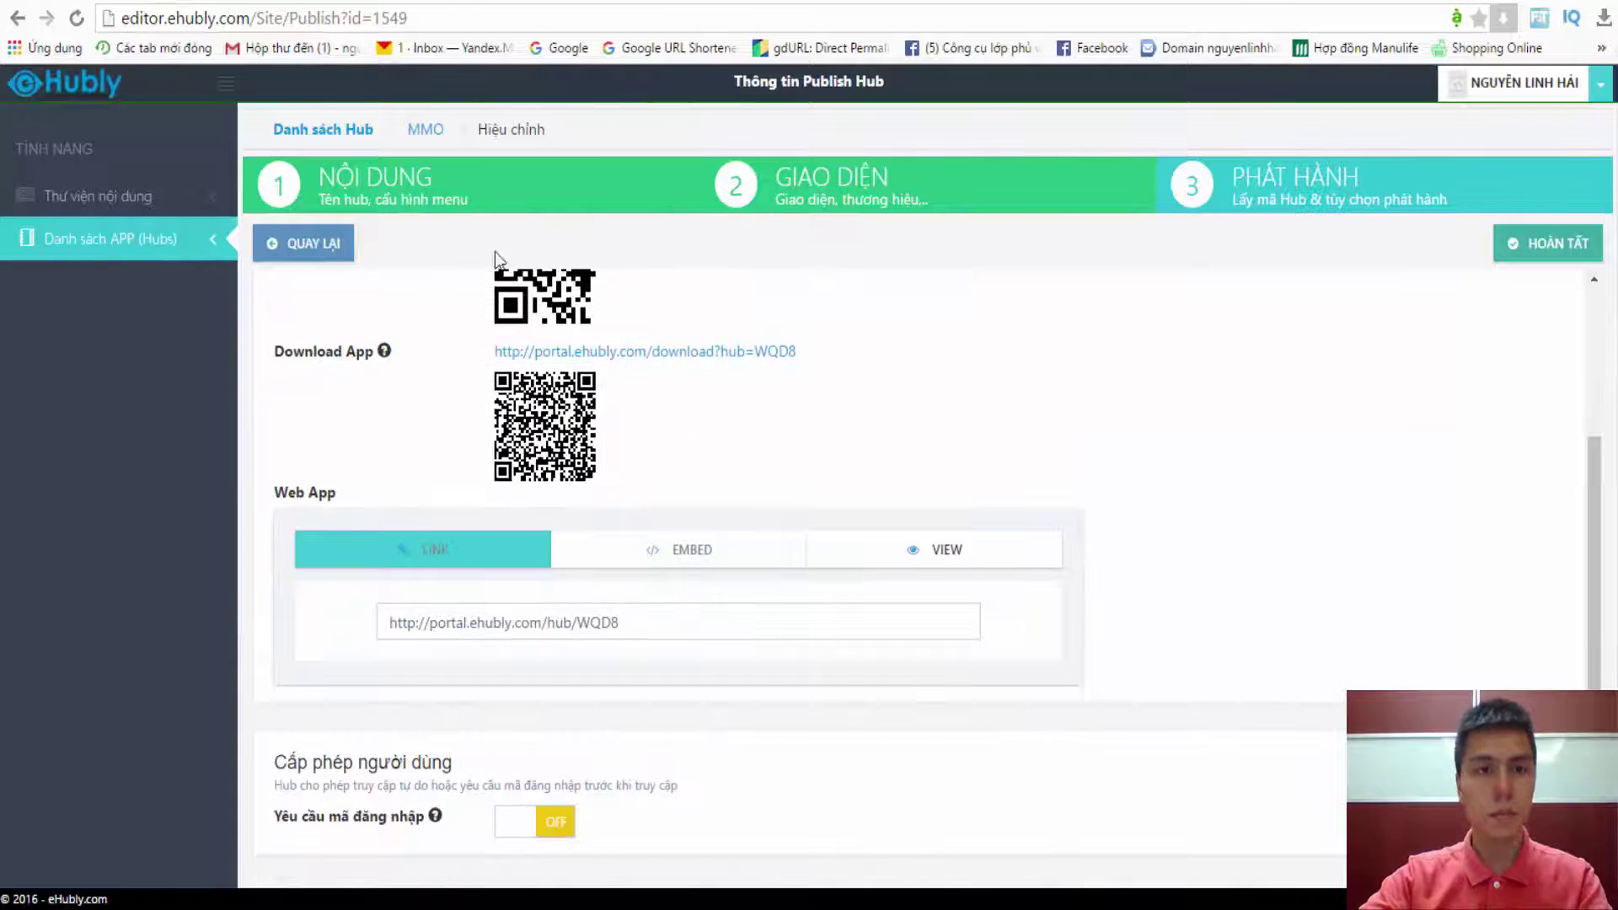
Examine the MMO hub's statistics on downloads by OS, collection method and location, plus hub and menu visits.
{"action": "left_click", "coordinate": [423, 138]}
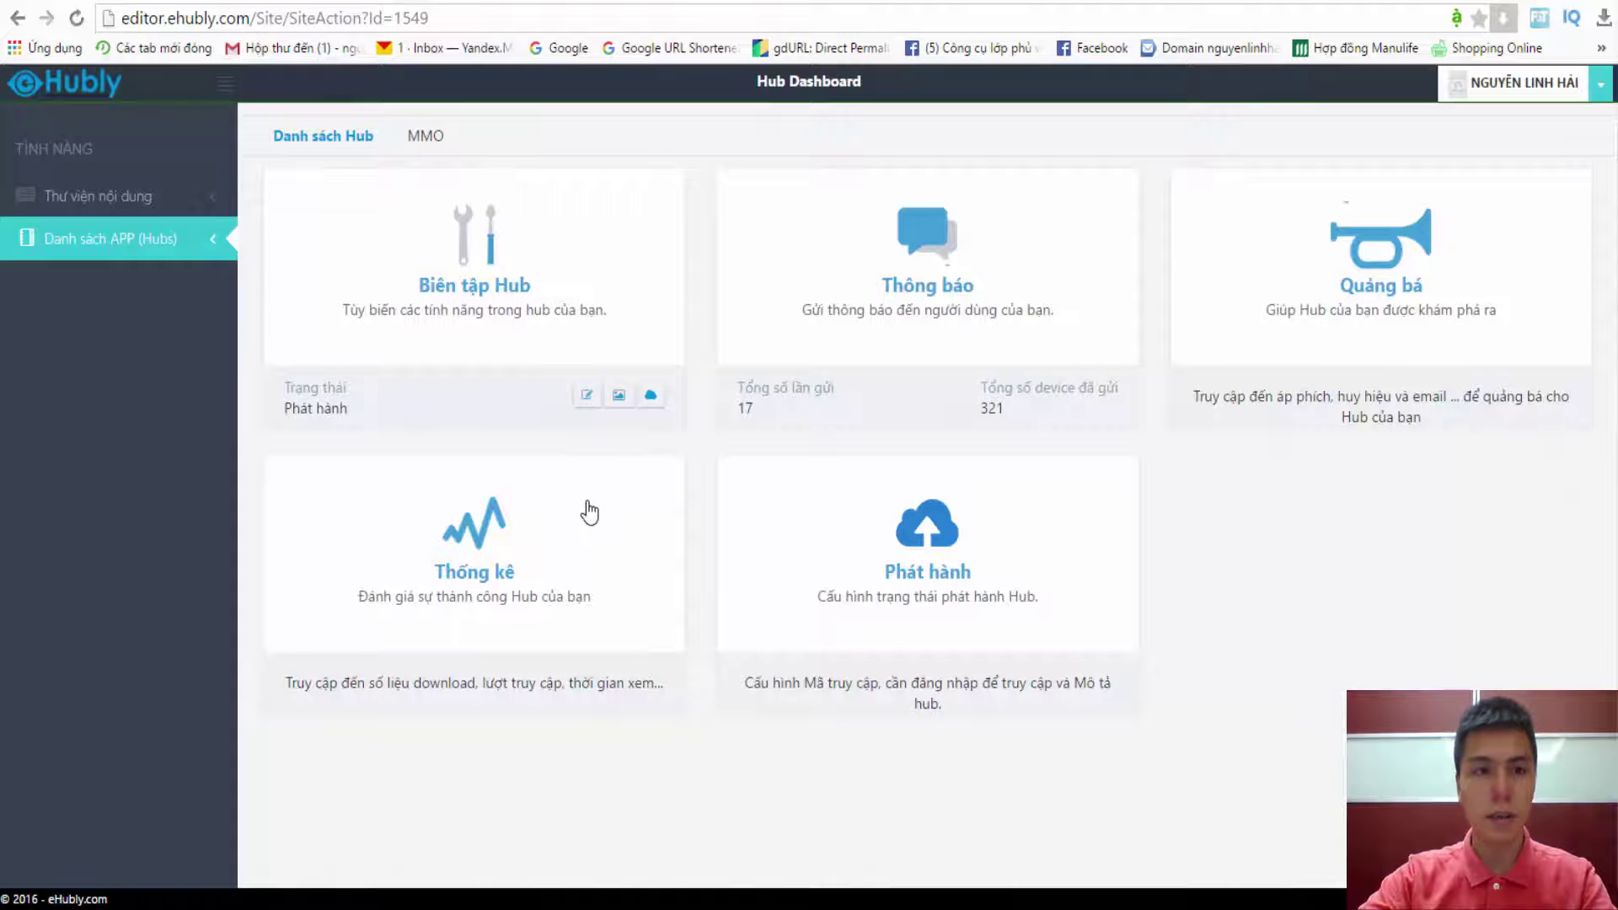
{"action": "left_click", "coordinate": [488, 536]}
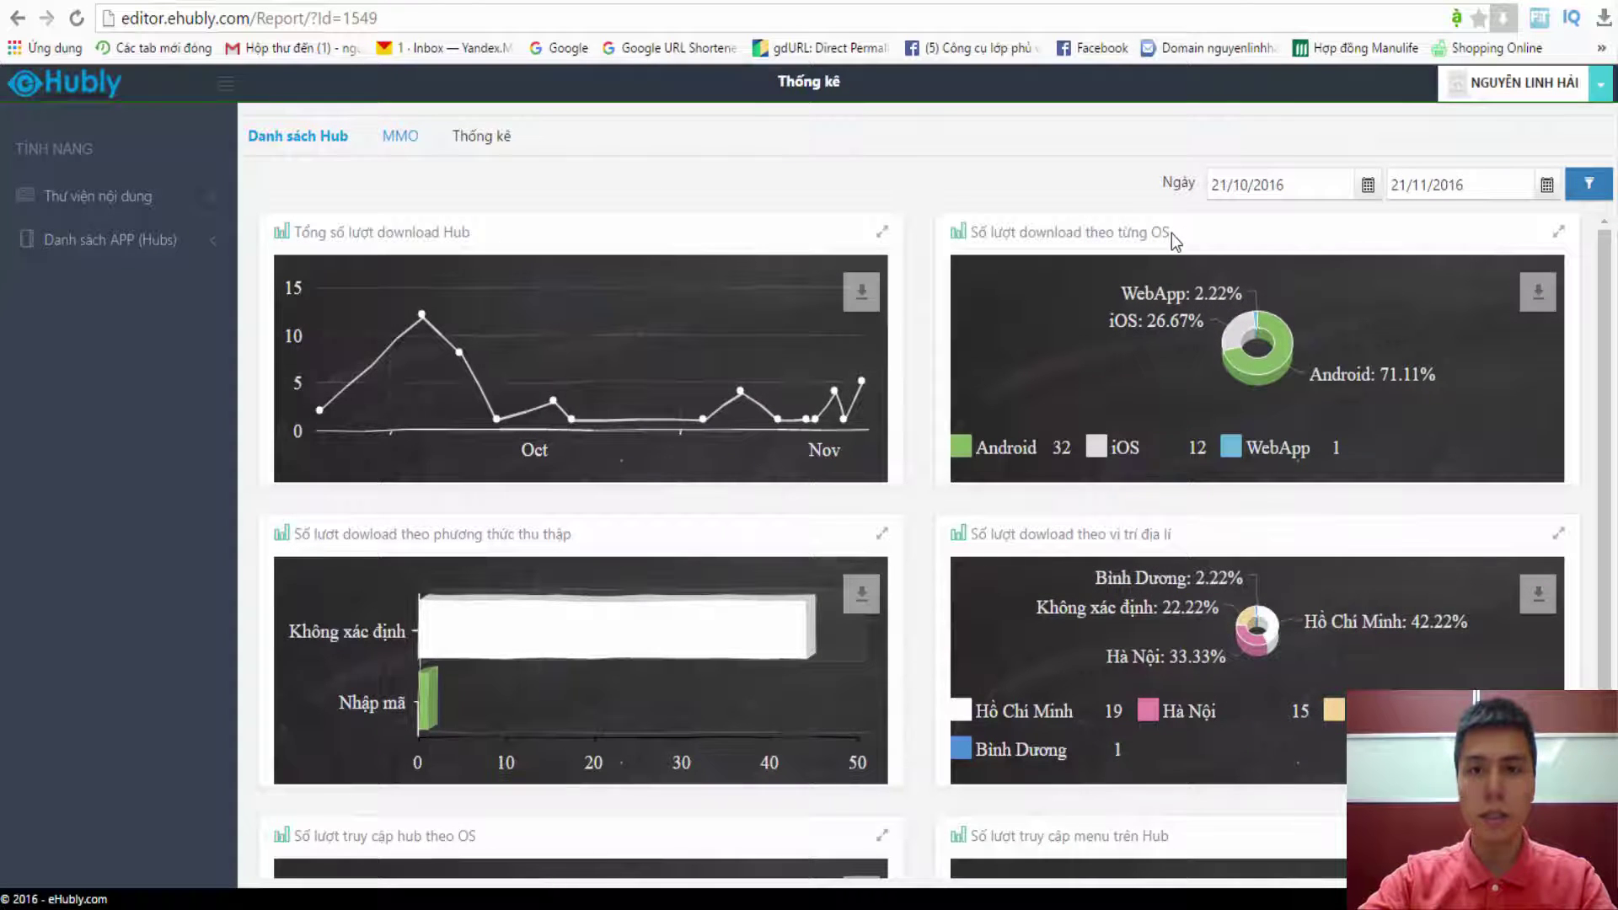
{"action": "mouse_move", "coordinate": [958, 463]}
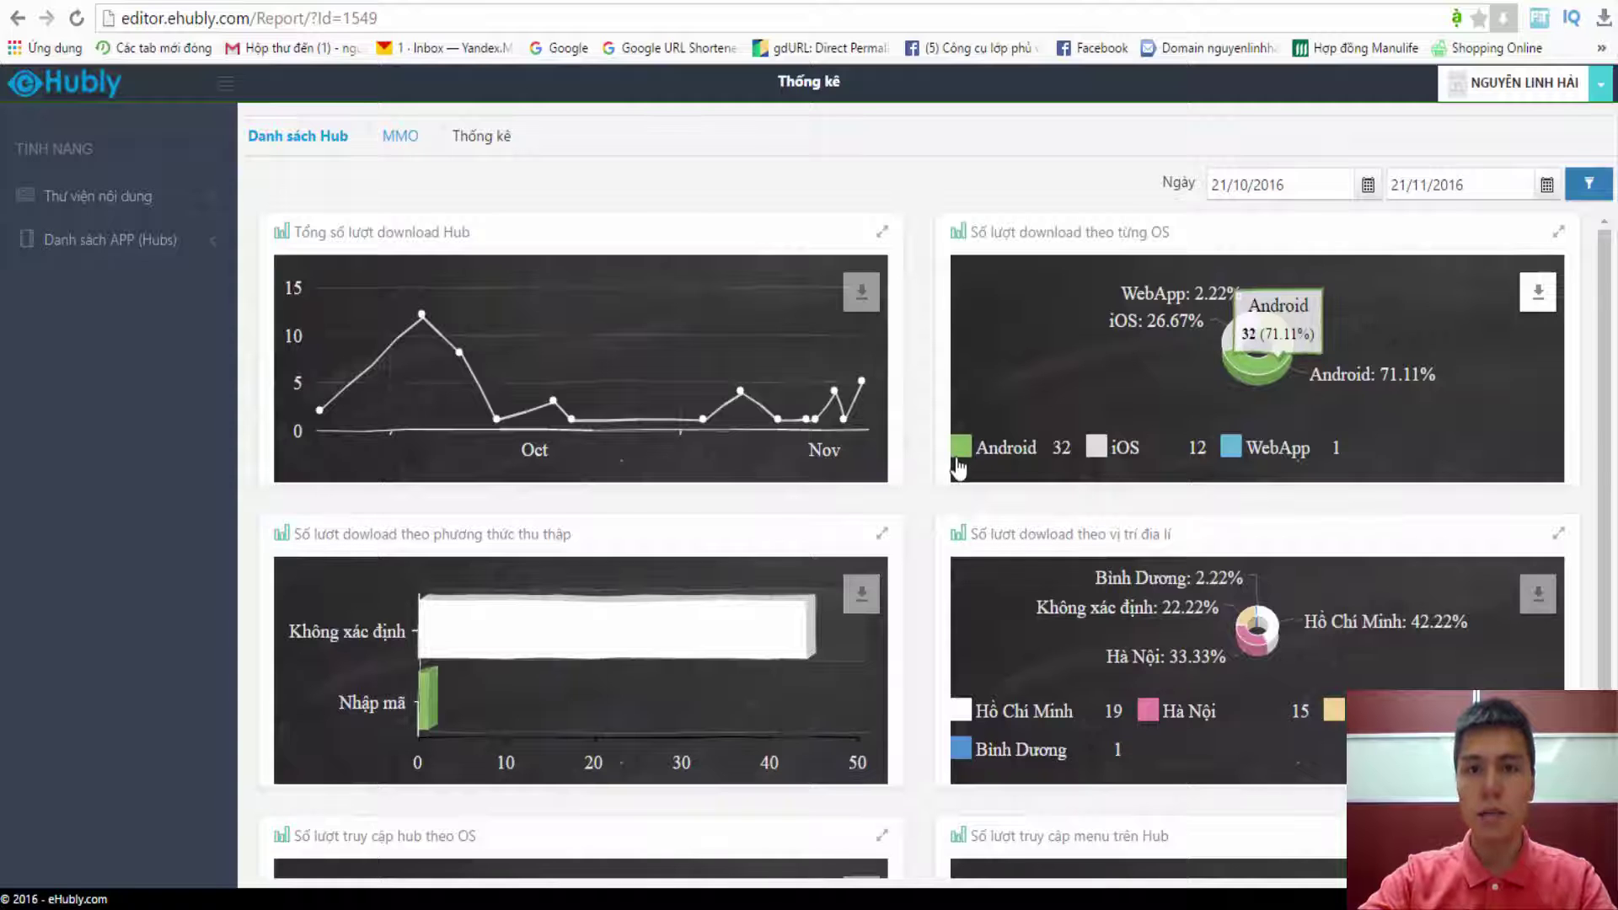
{"action": "scroll", "coordinate": [910, 516], "scroll_direction": "down", "scroll_amount": 1}
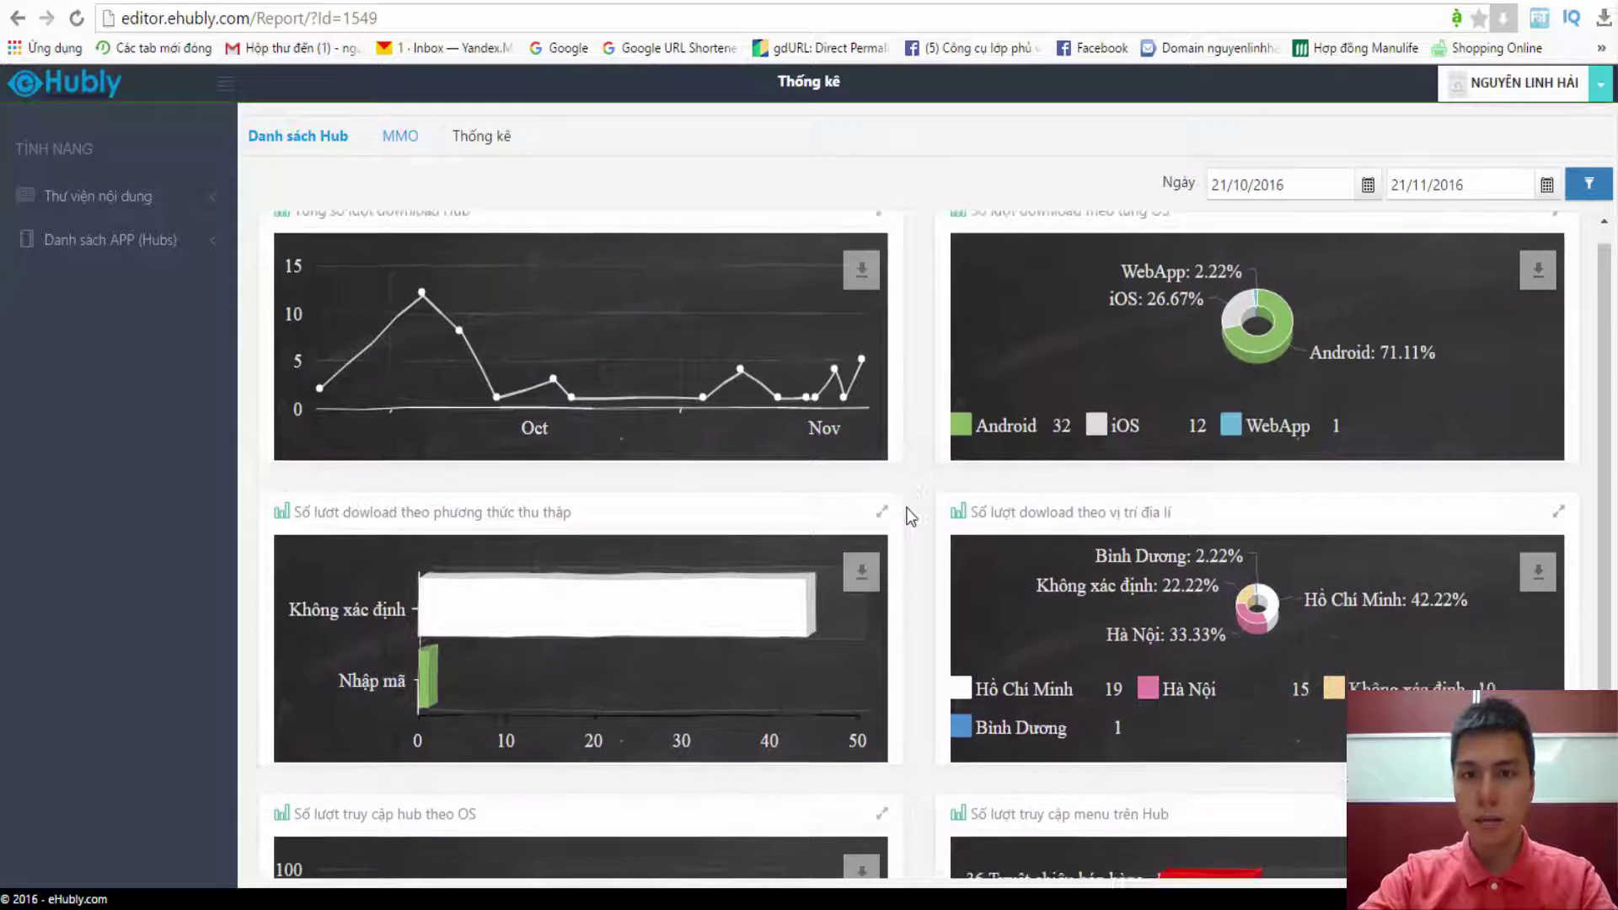
{"action": "scroll", "coordinate": [911, 516], "scroll_direction": "down", "scroll_amount": 2}
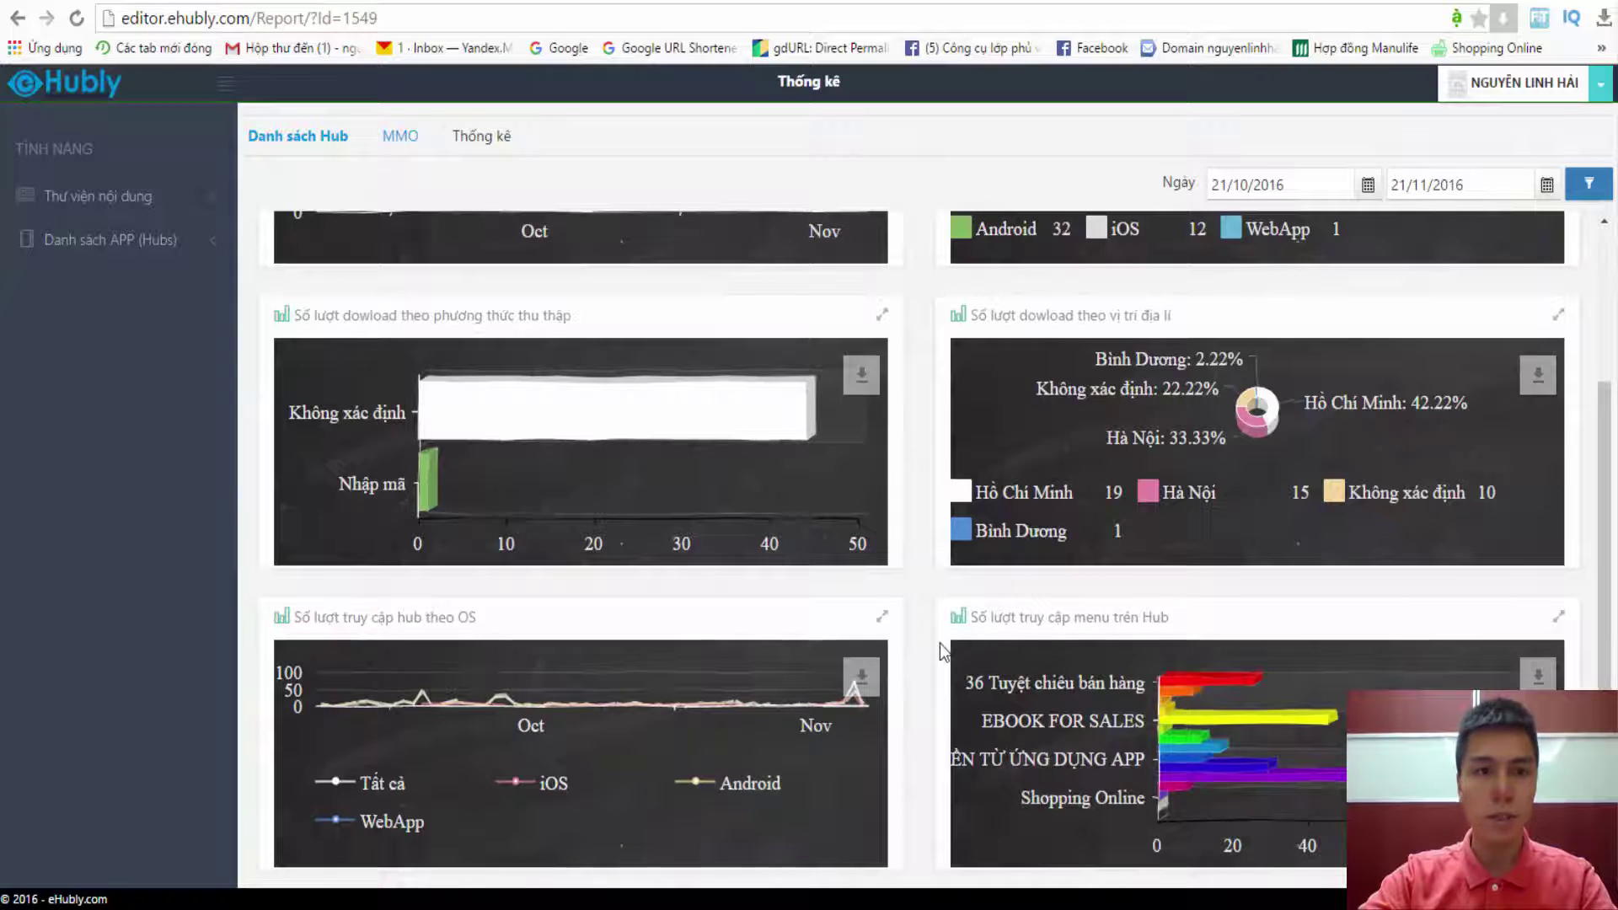
{"action": "scroll", "coordinate": [942, 650], "scroll_direction": "down", "scroll_amount": 1}
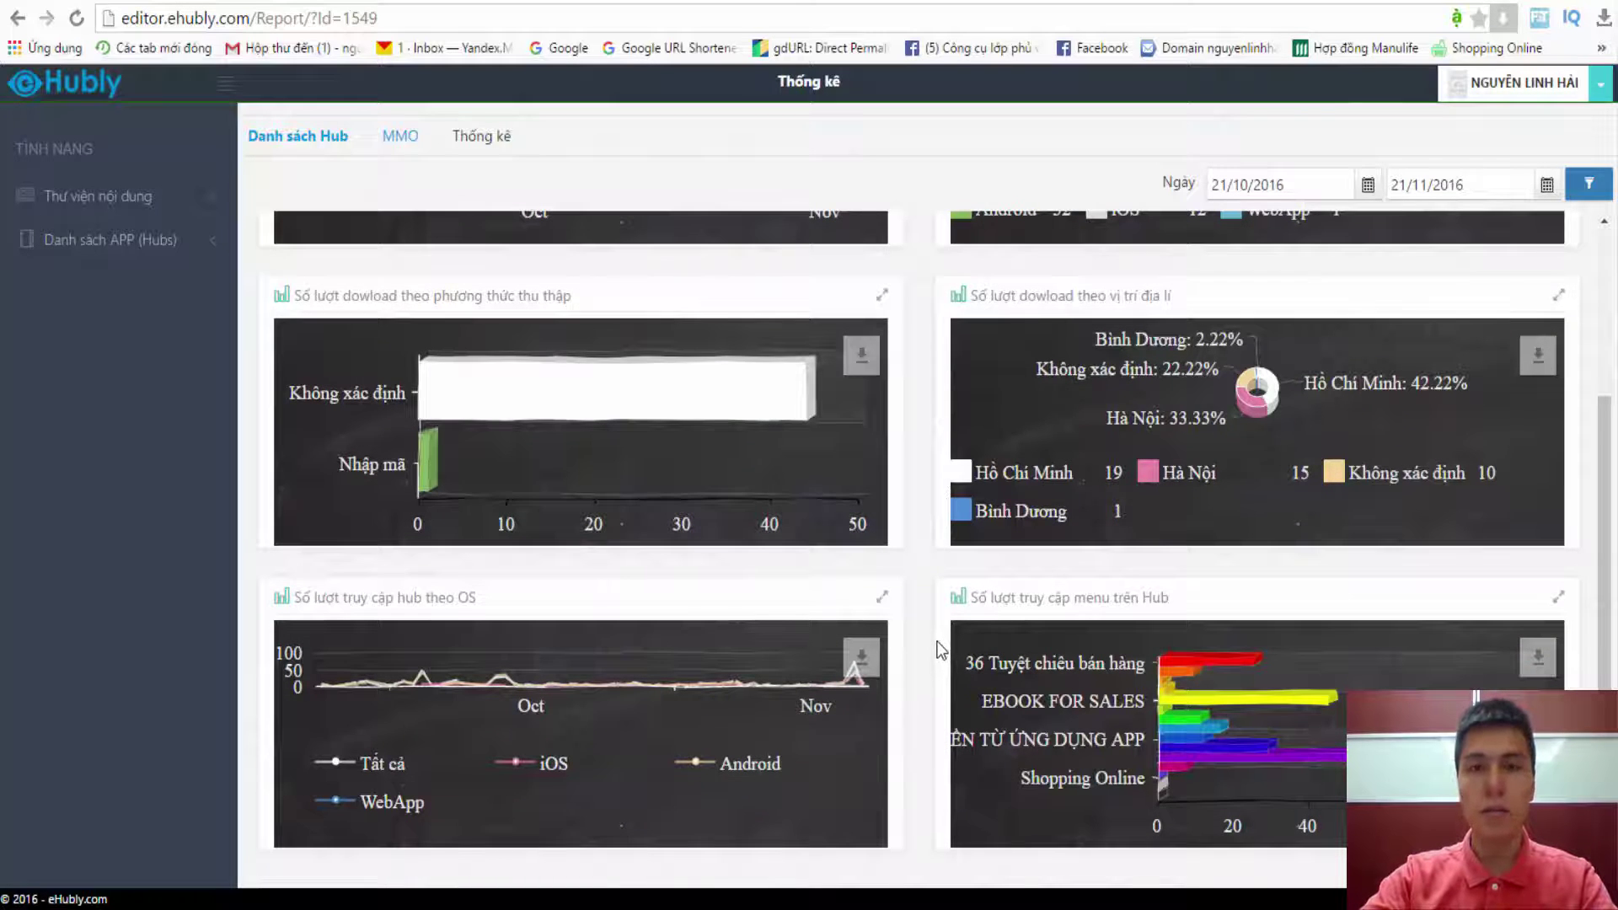
{"action": "scroll", "coordinate": [937, 651], "scroll_direction": "up", "scroll_amount": 3}
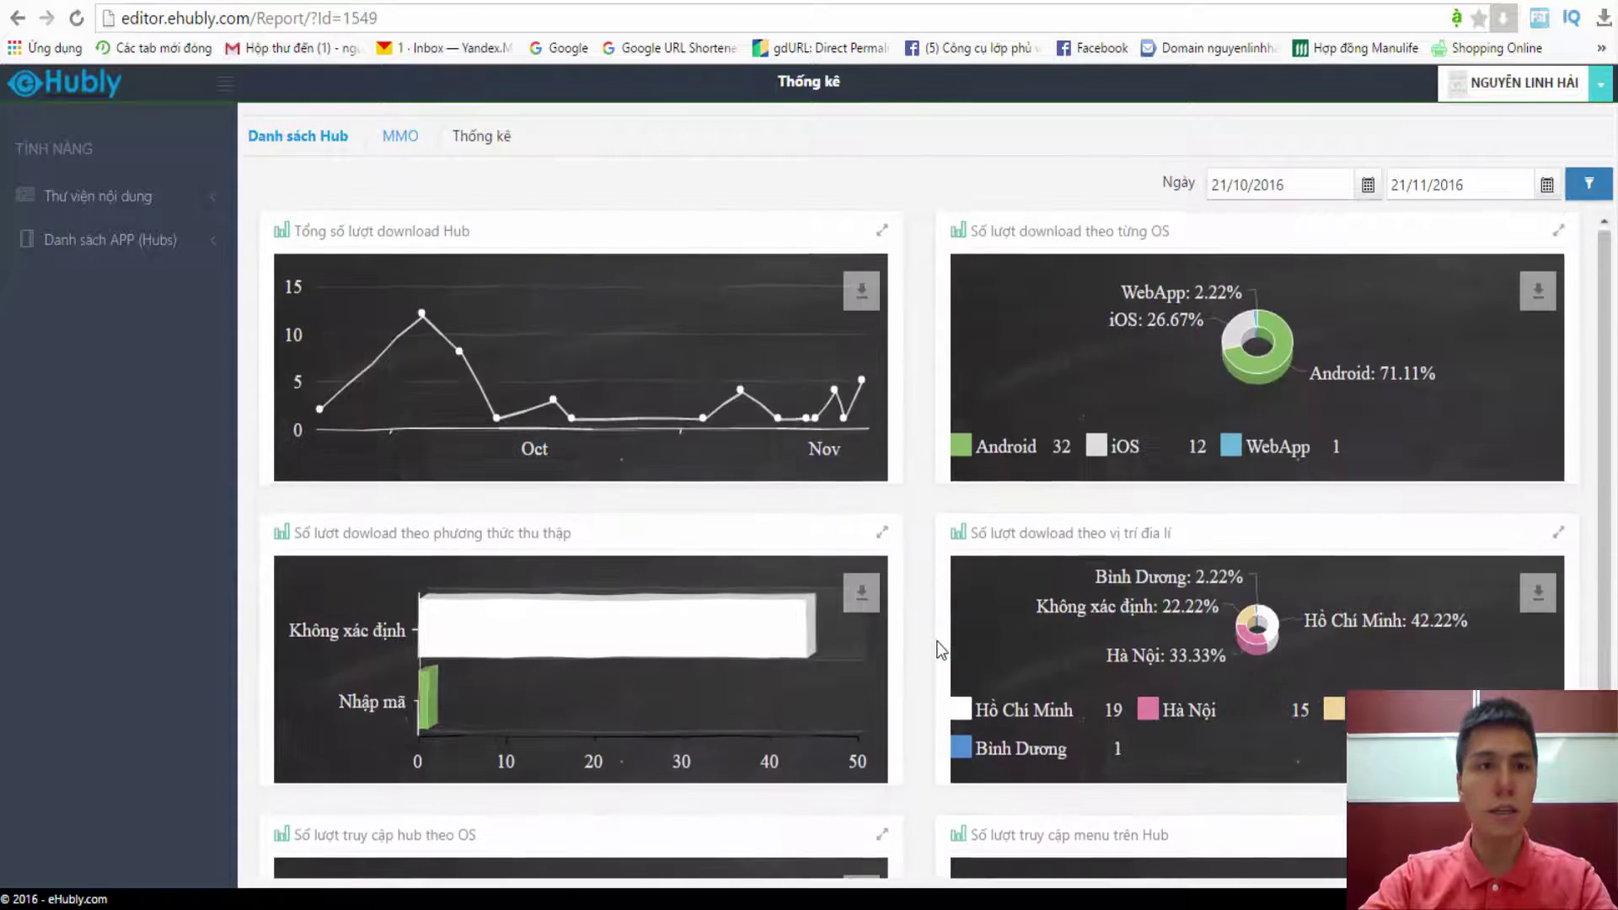
Create a new notification for the MMO hub's users with the title "thông báo".
{"action": "left_click", "coordinate": [404, 141]}
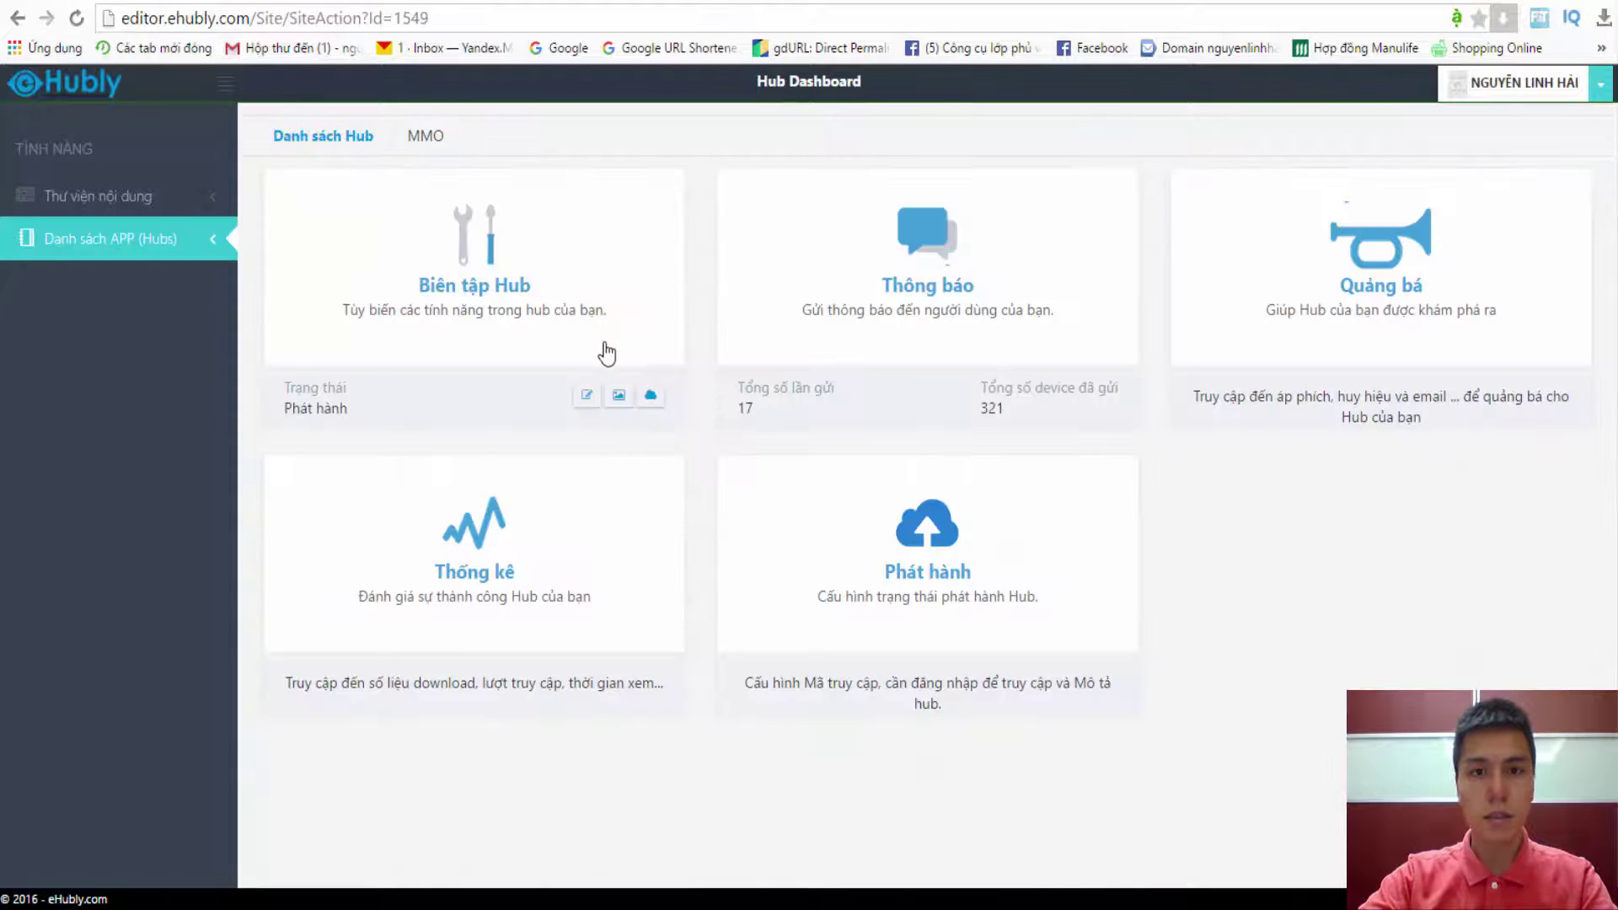
{"action": "left_click", "coordinate": [917, 241]}
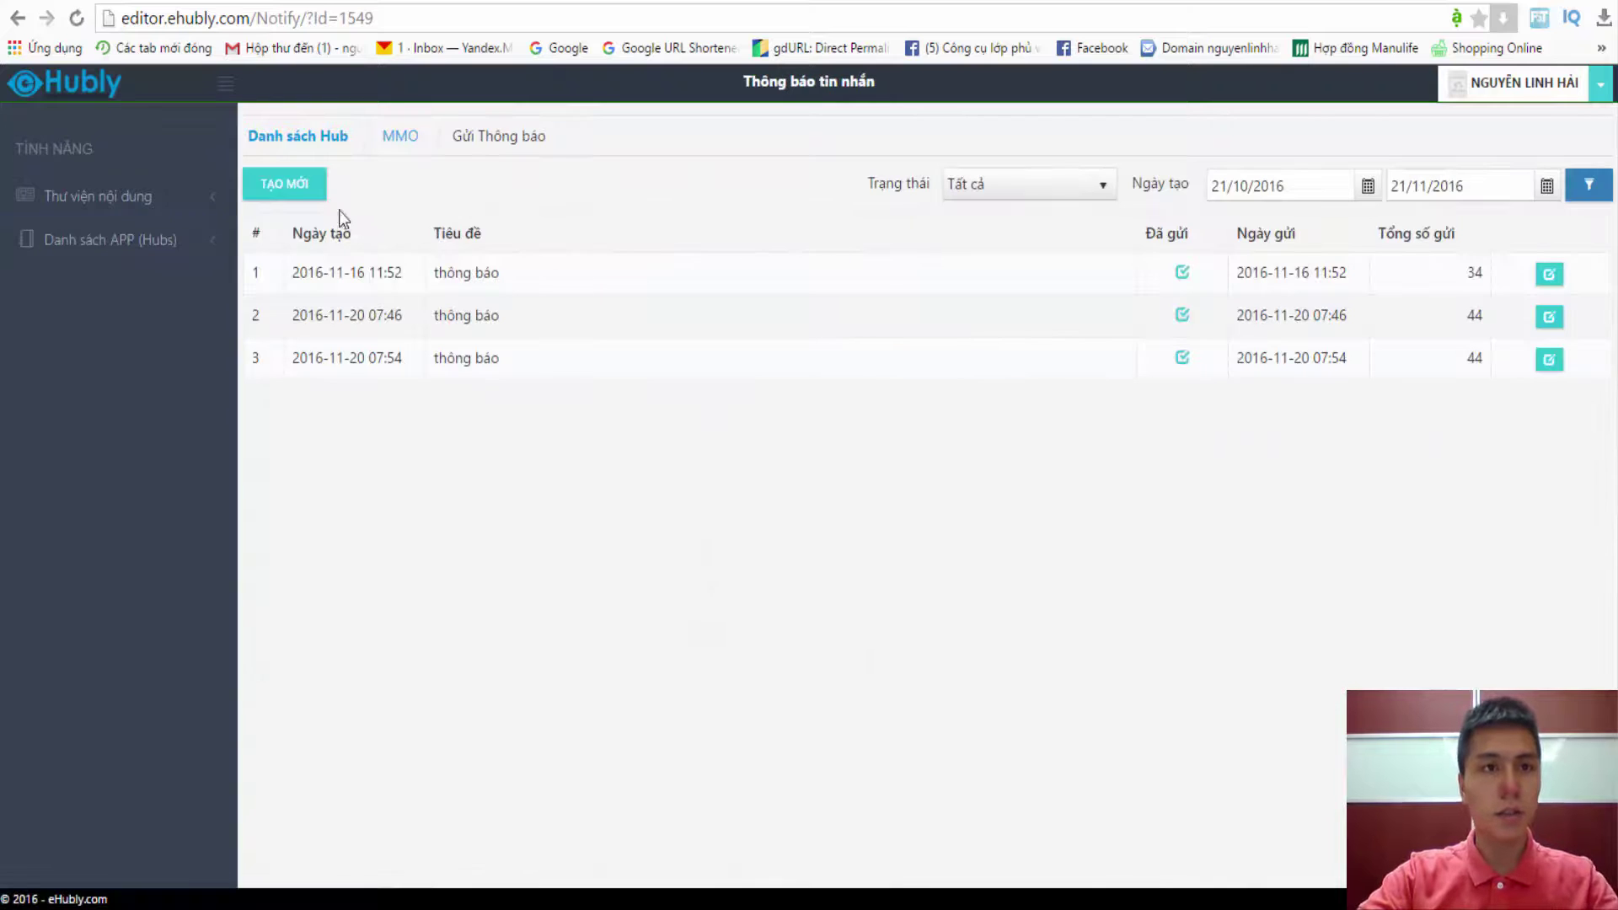
{"action": "left_click", "coordinate": [283, 184]}
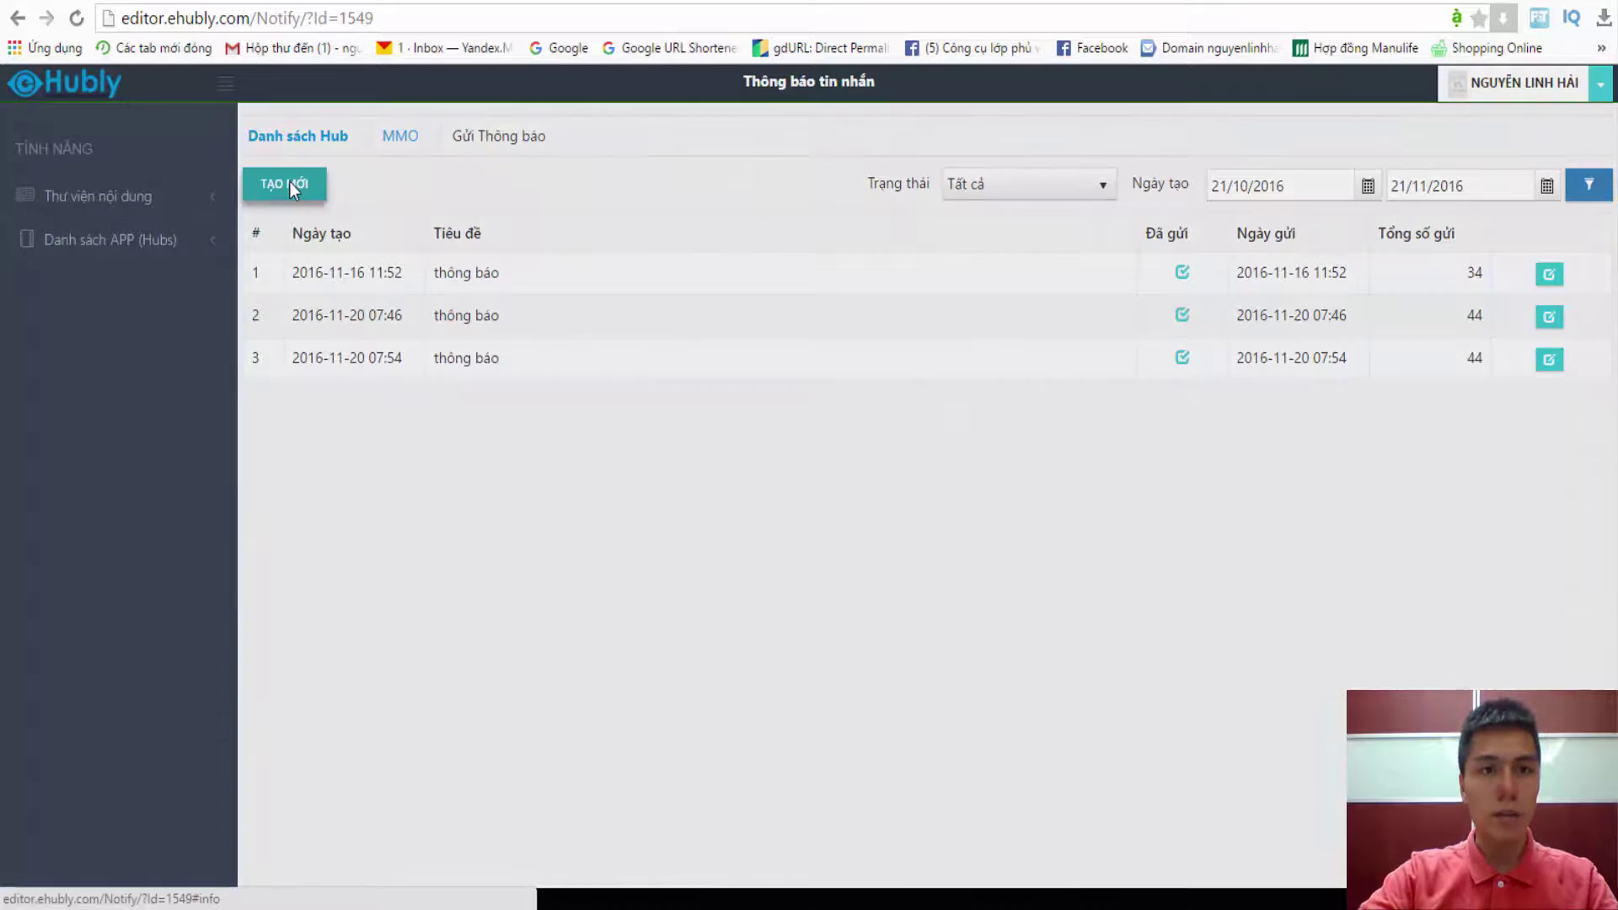
{"action": "left_click", "coordinate": [531, 321]}
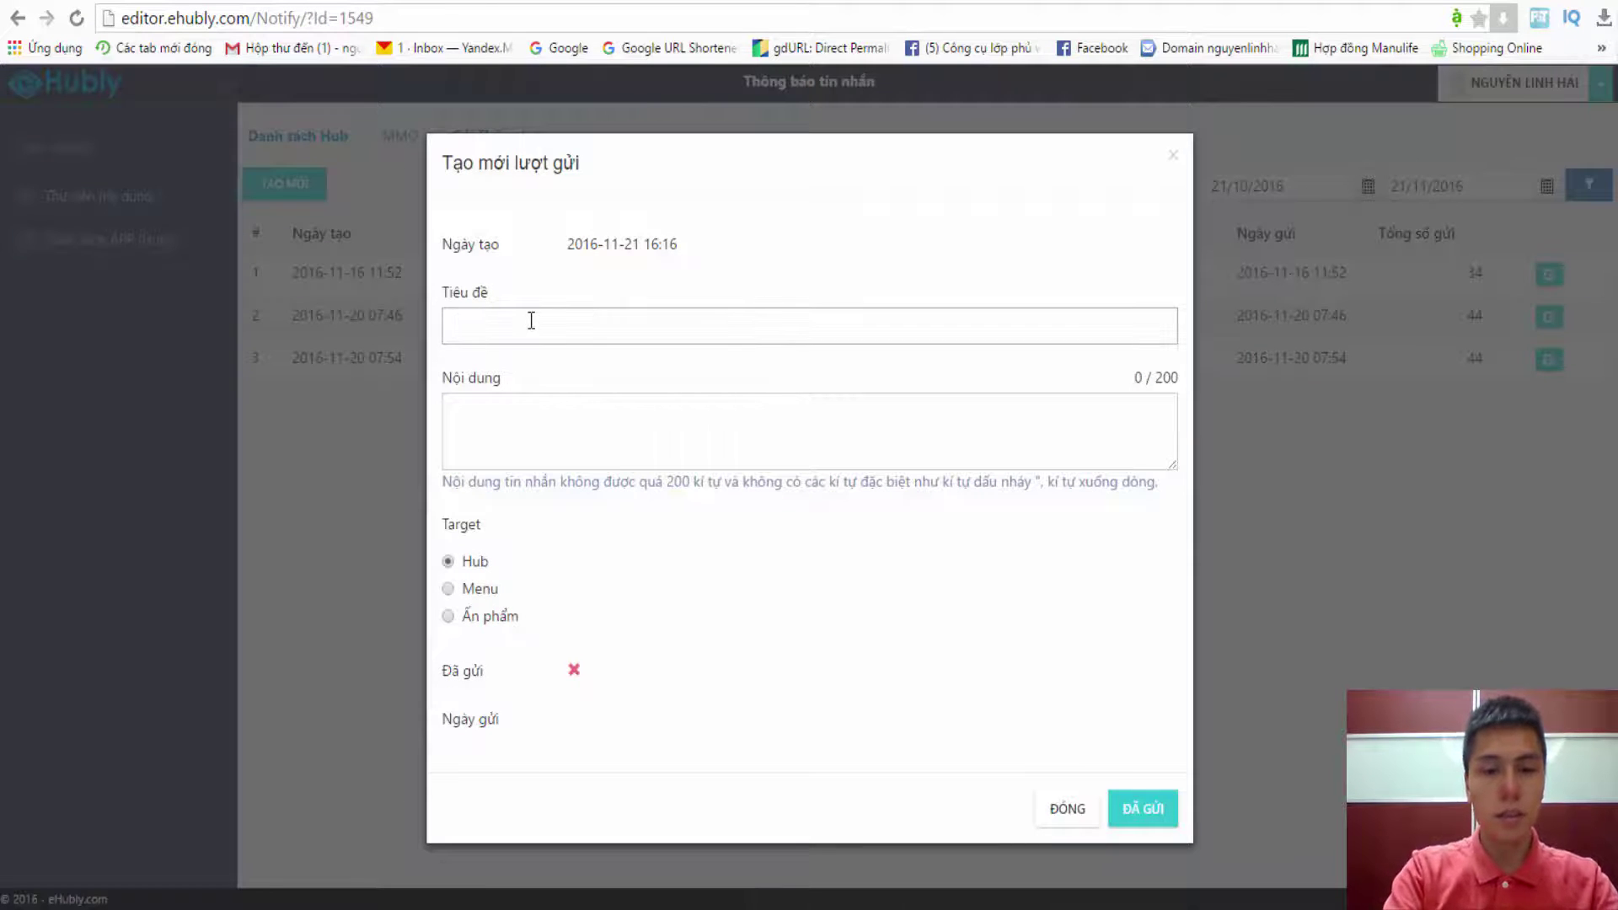
{"action": "type", "text": "thoon"}
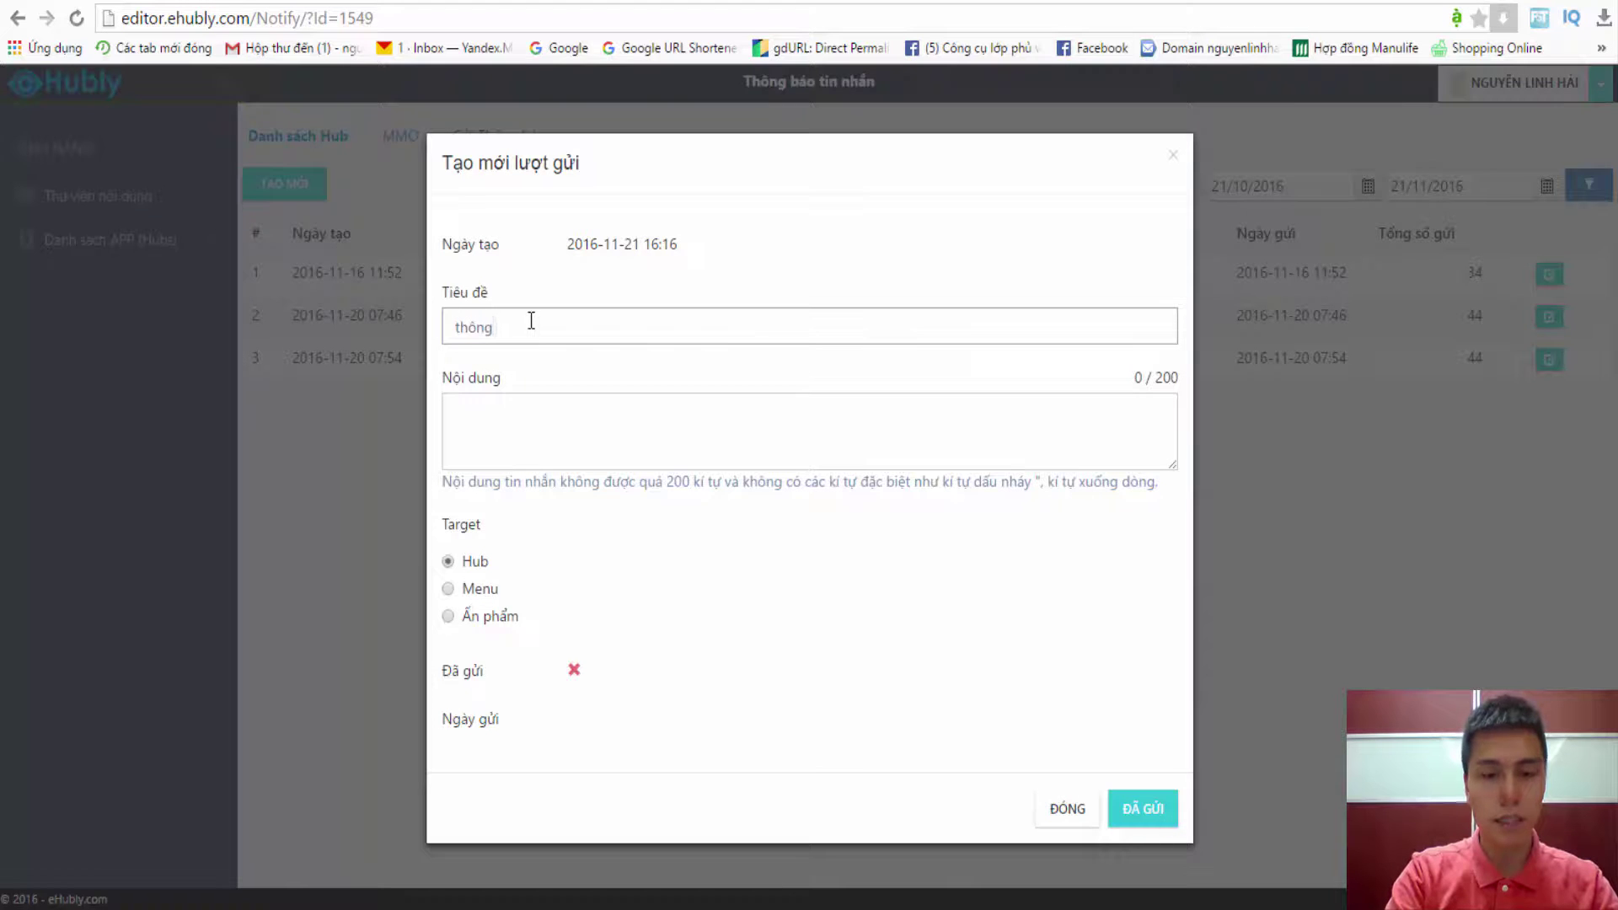
{"action": "type", "text": "g báo"}
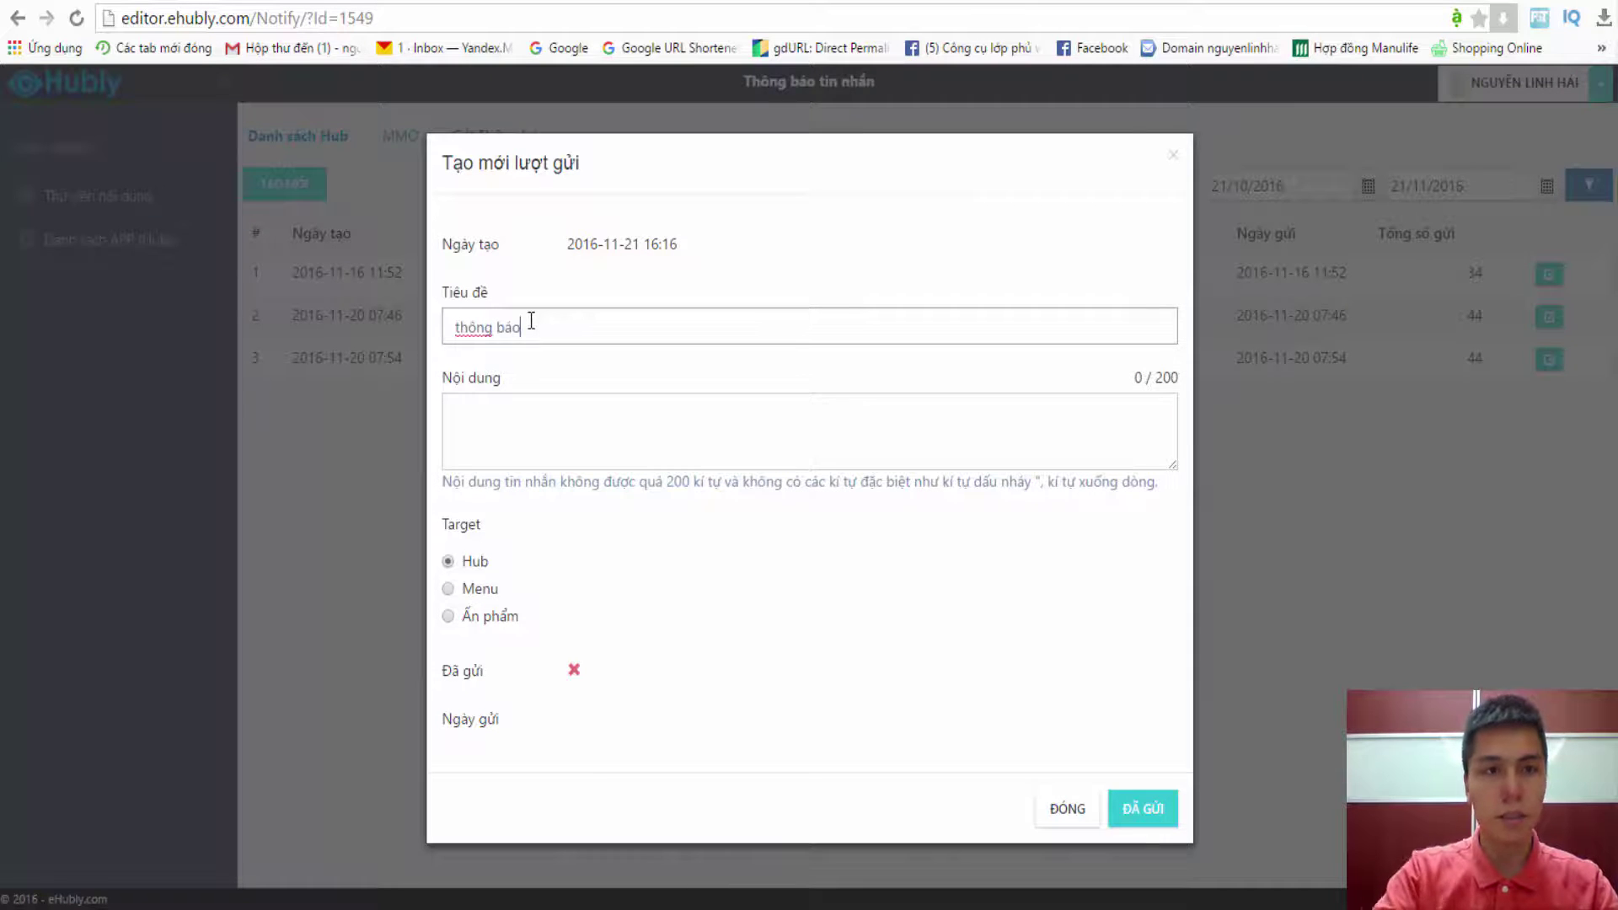
Enter "Đọc ebook for sale hàng ngày" as the notification's content and send it with the Hub as target.
{"action": "left_click", "coordinate": [530, 419]}
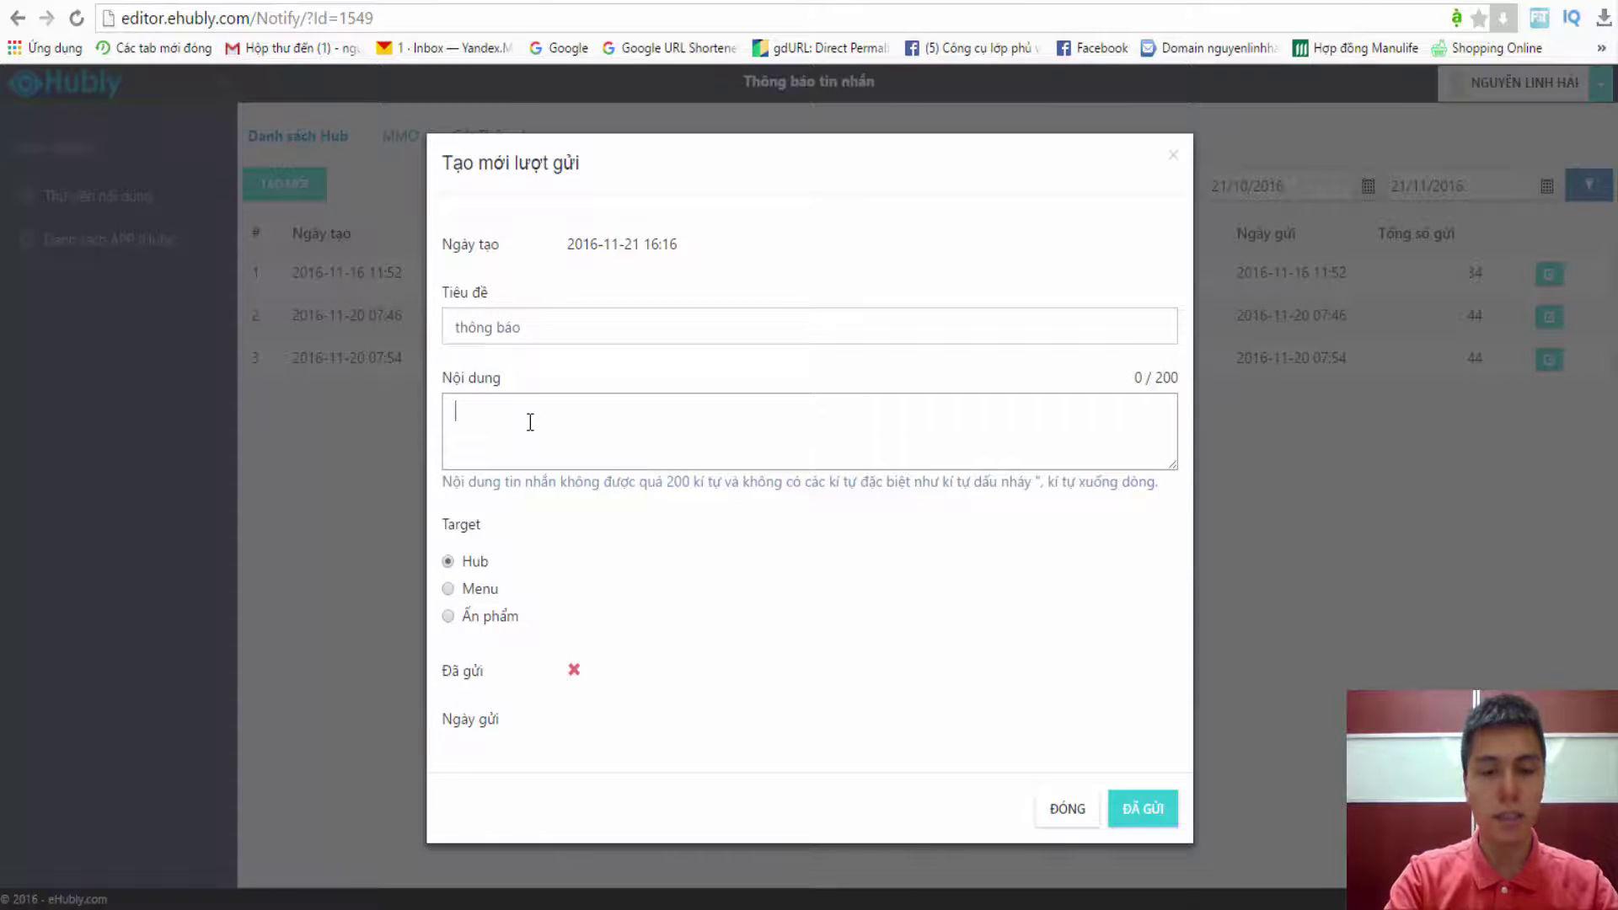
{"action": "type", "text": "Đọc ebook"}
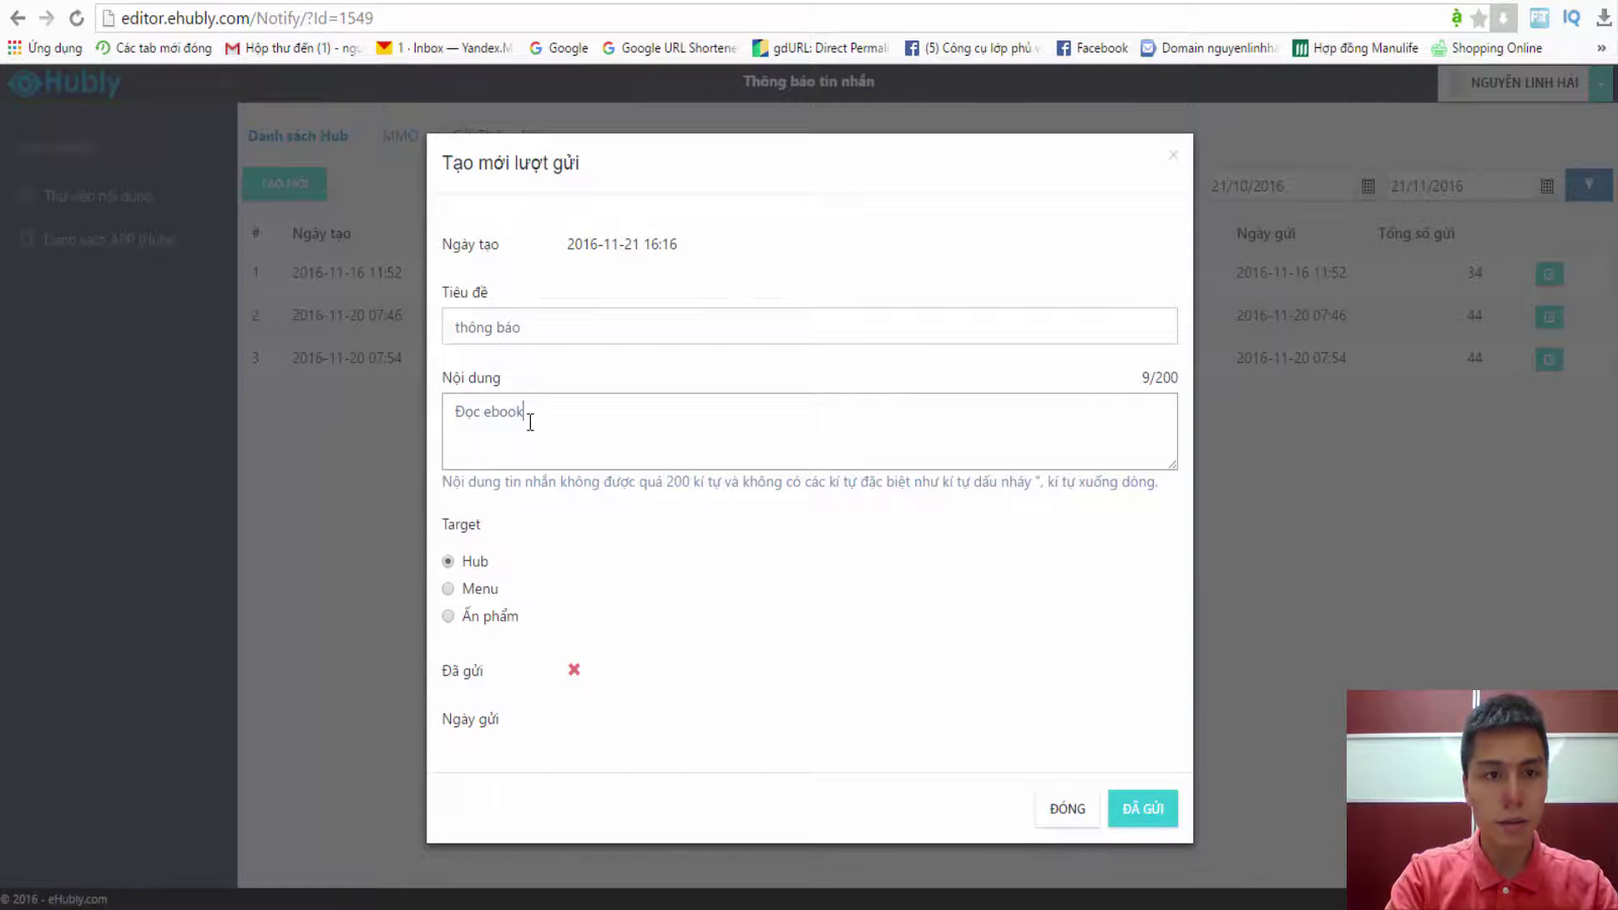
{"action": "type", "text": " for"}
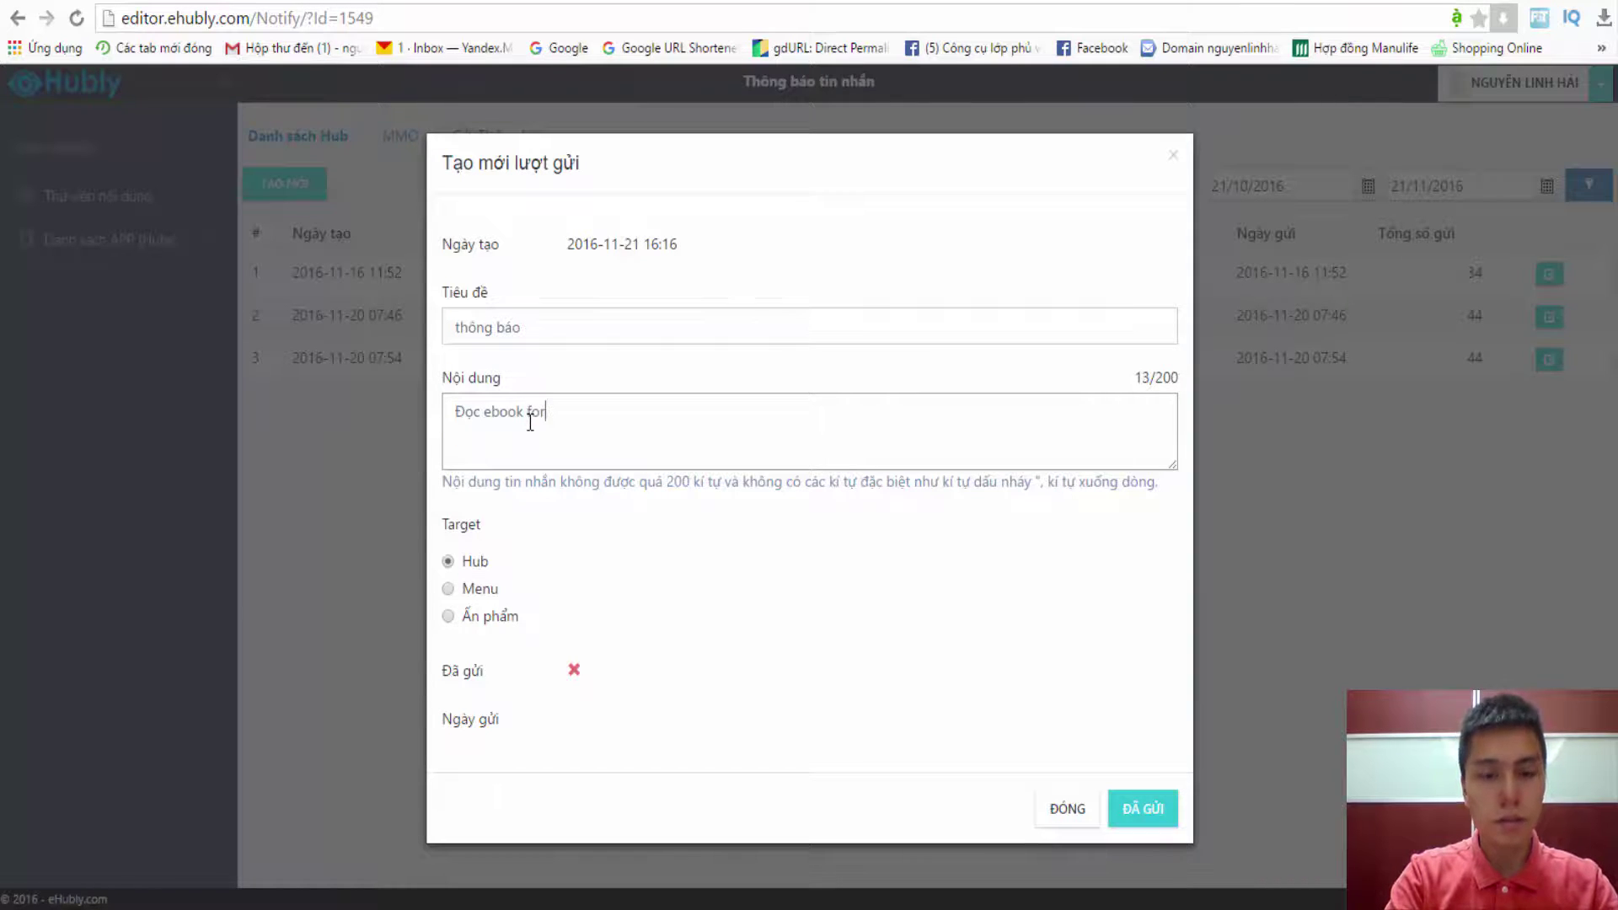
{"action": "type", "text": " sal"}
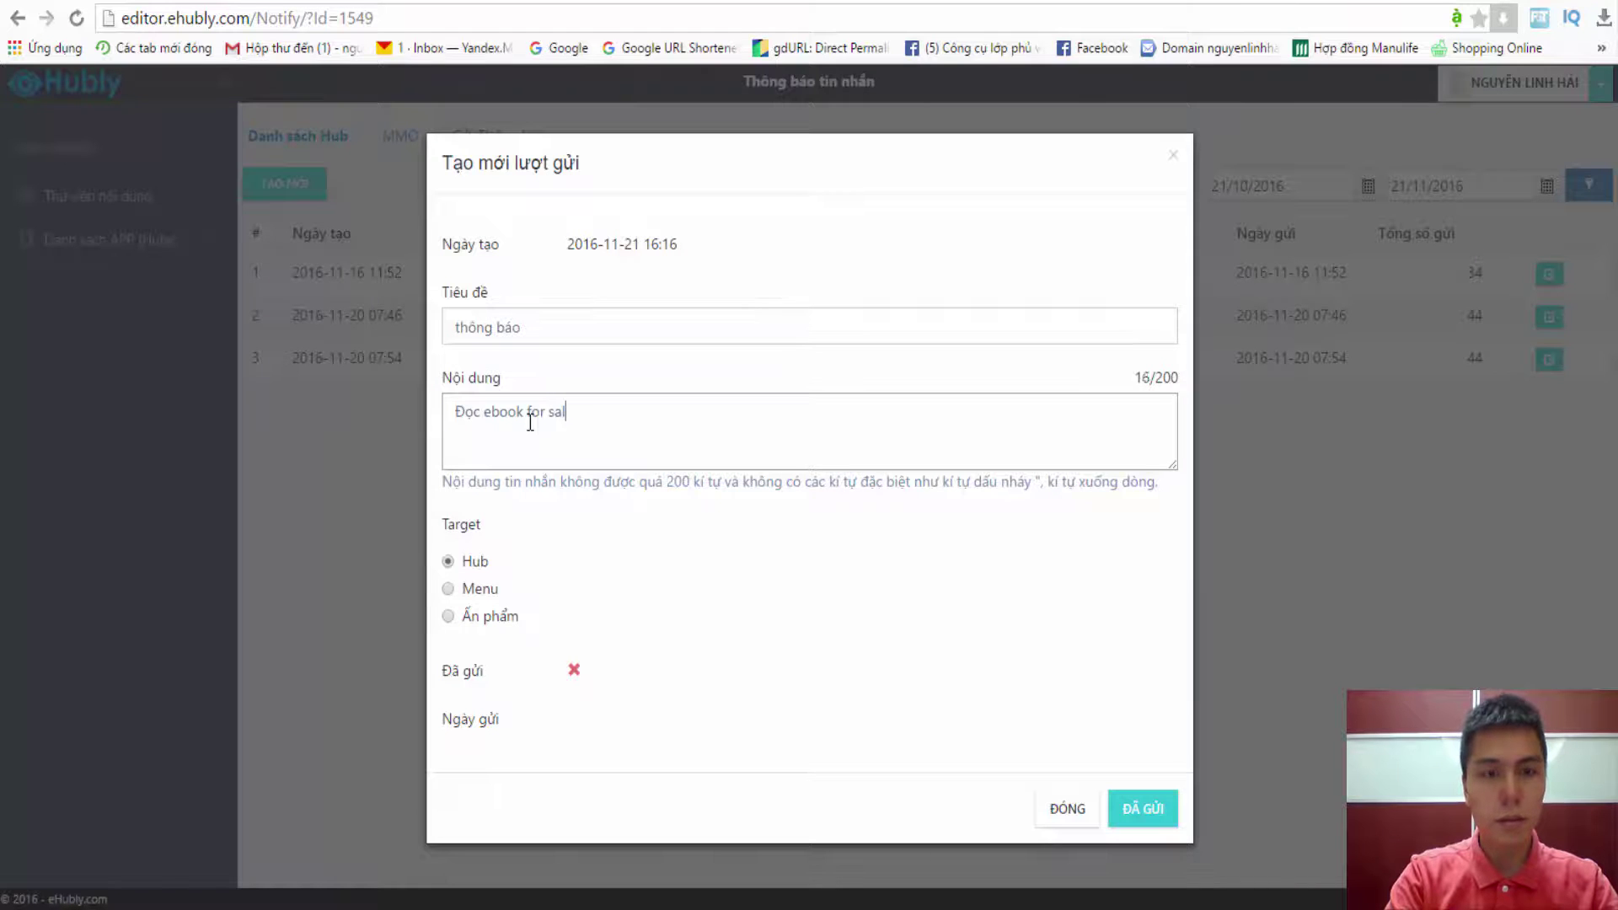
{"action": "type", "text": "e hàng "}
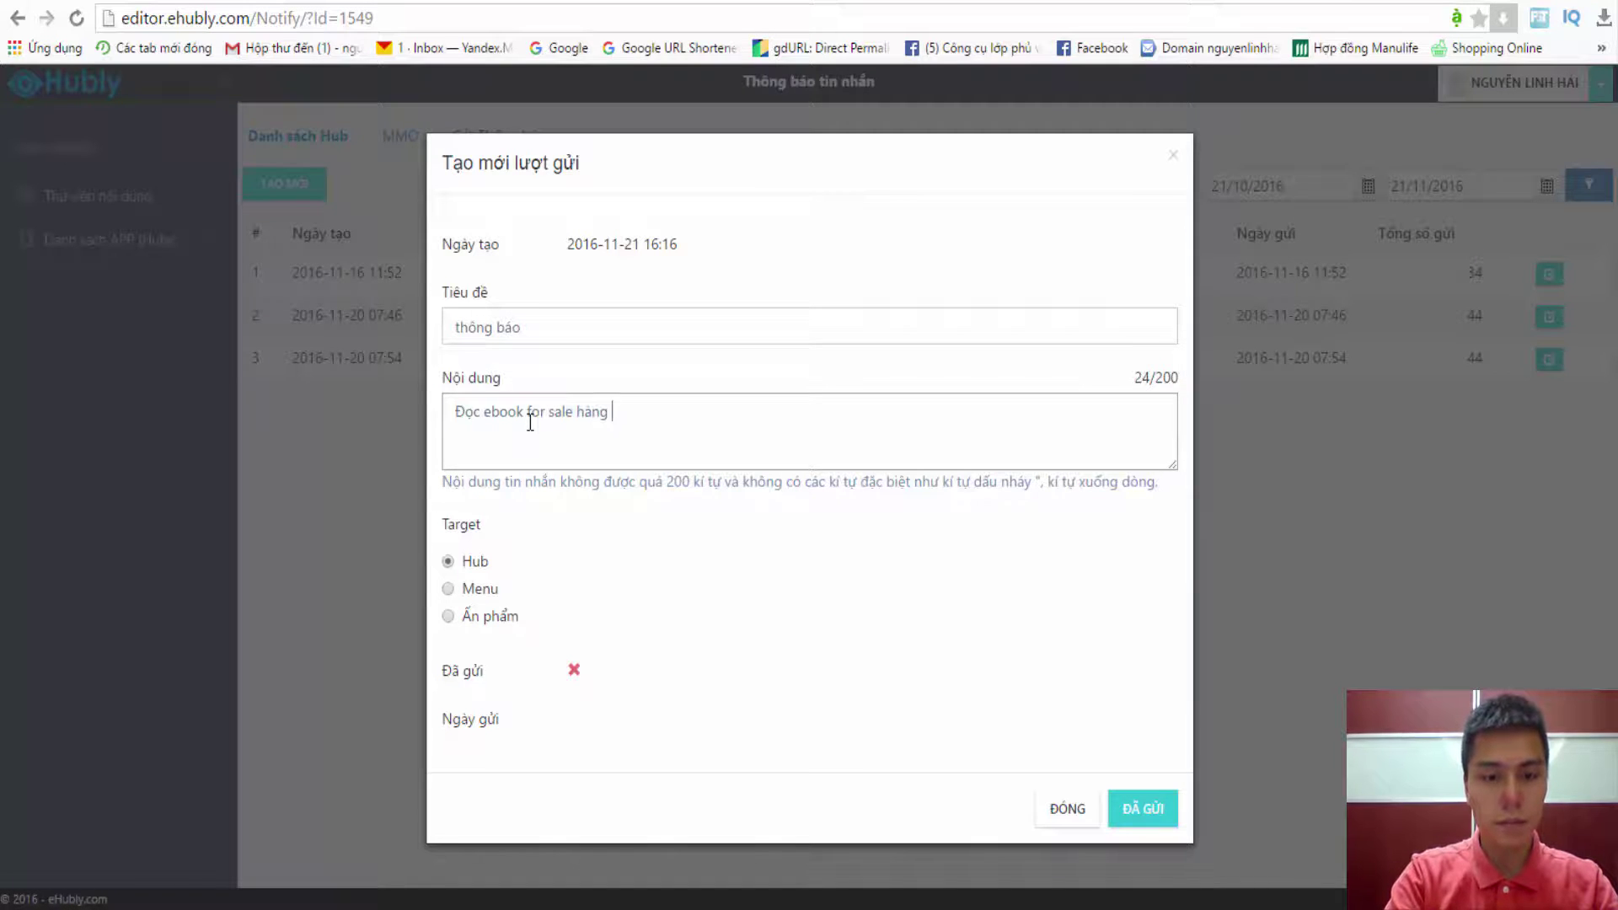
{"action": "type", "text": "ngày"}
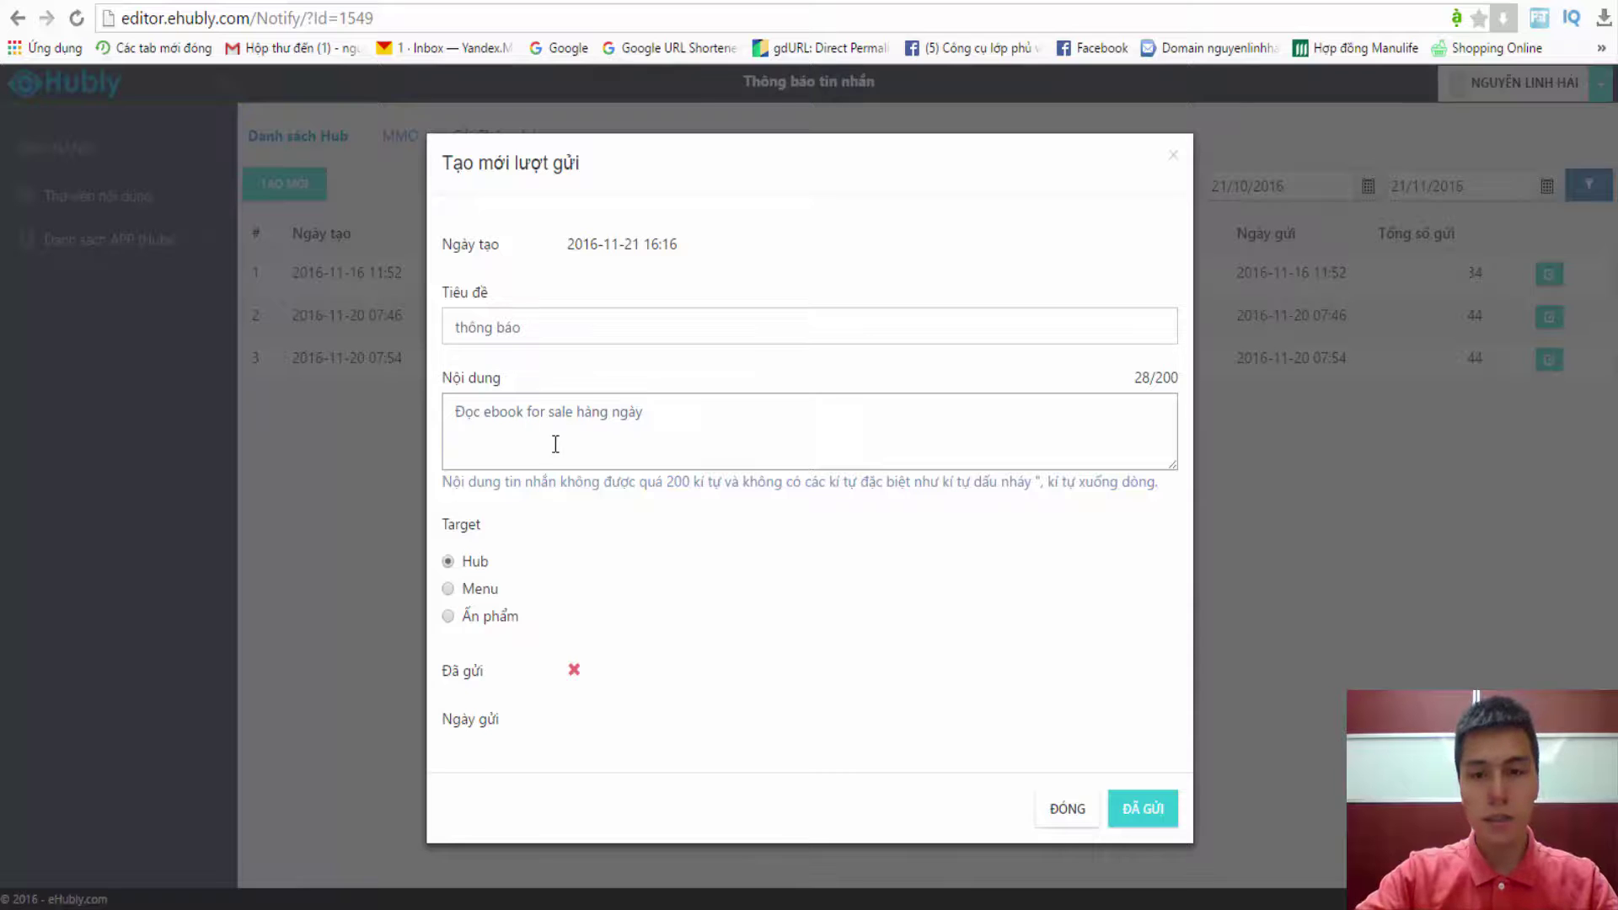
{"action": "left_click", "coordinate": [1142, 809]}
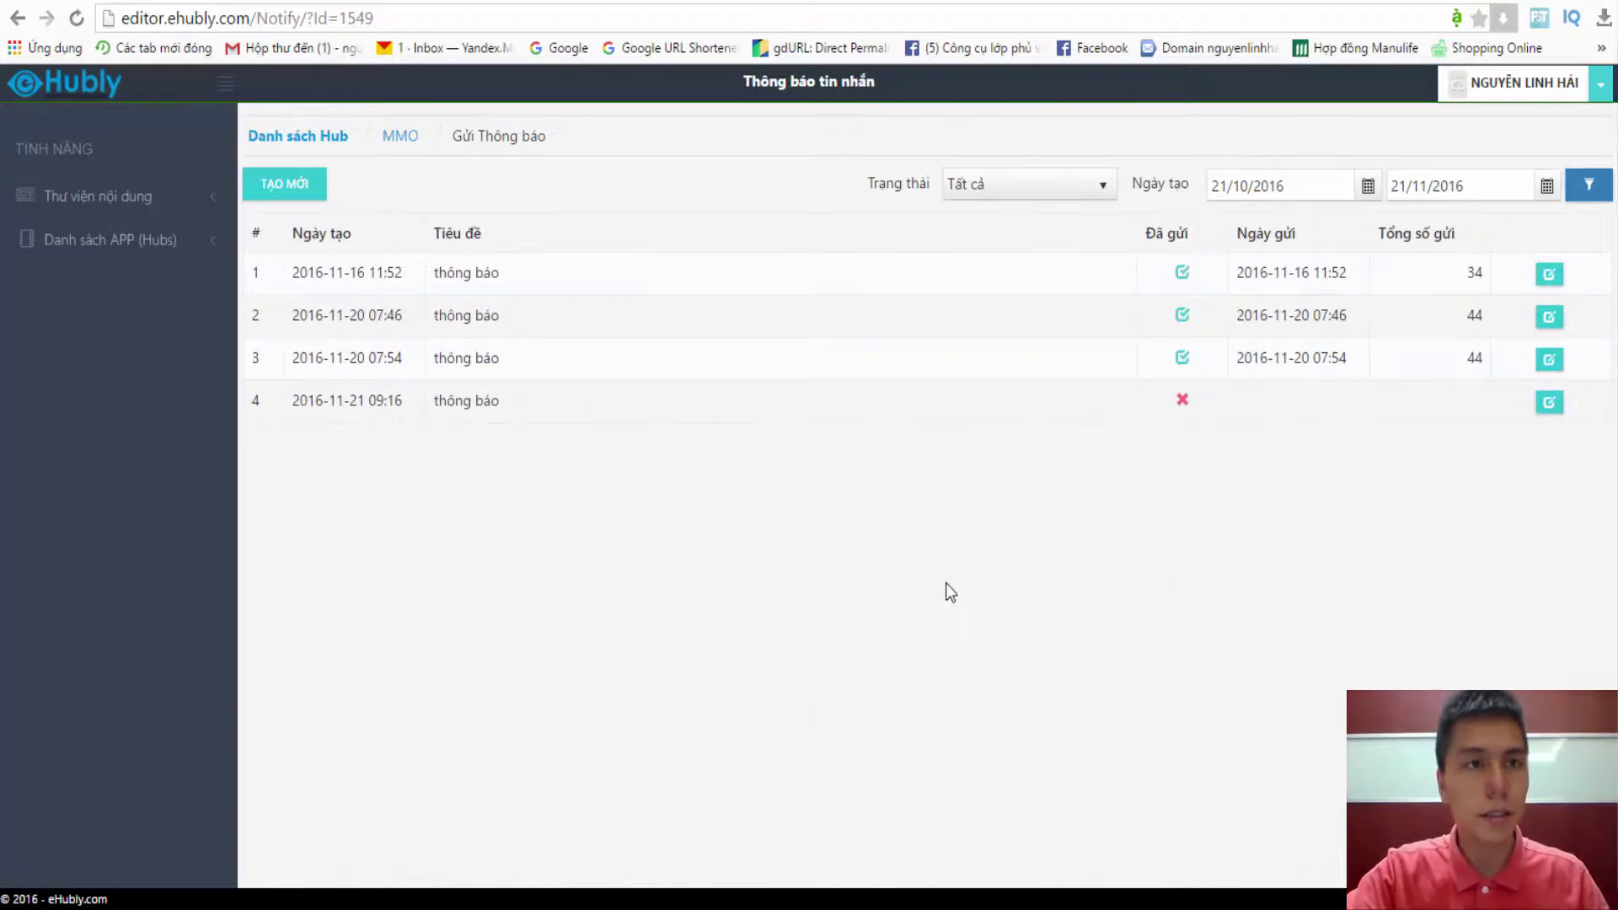
Review the MMO hub's promotion options for web links, social media sharing, website badge, and logos and QR code, and return to the hub dashboard.
{"action": "left_click", "coordinate": [399, 139]}
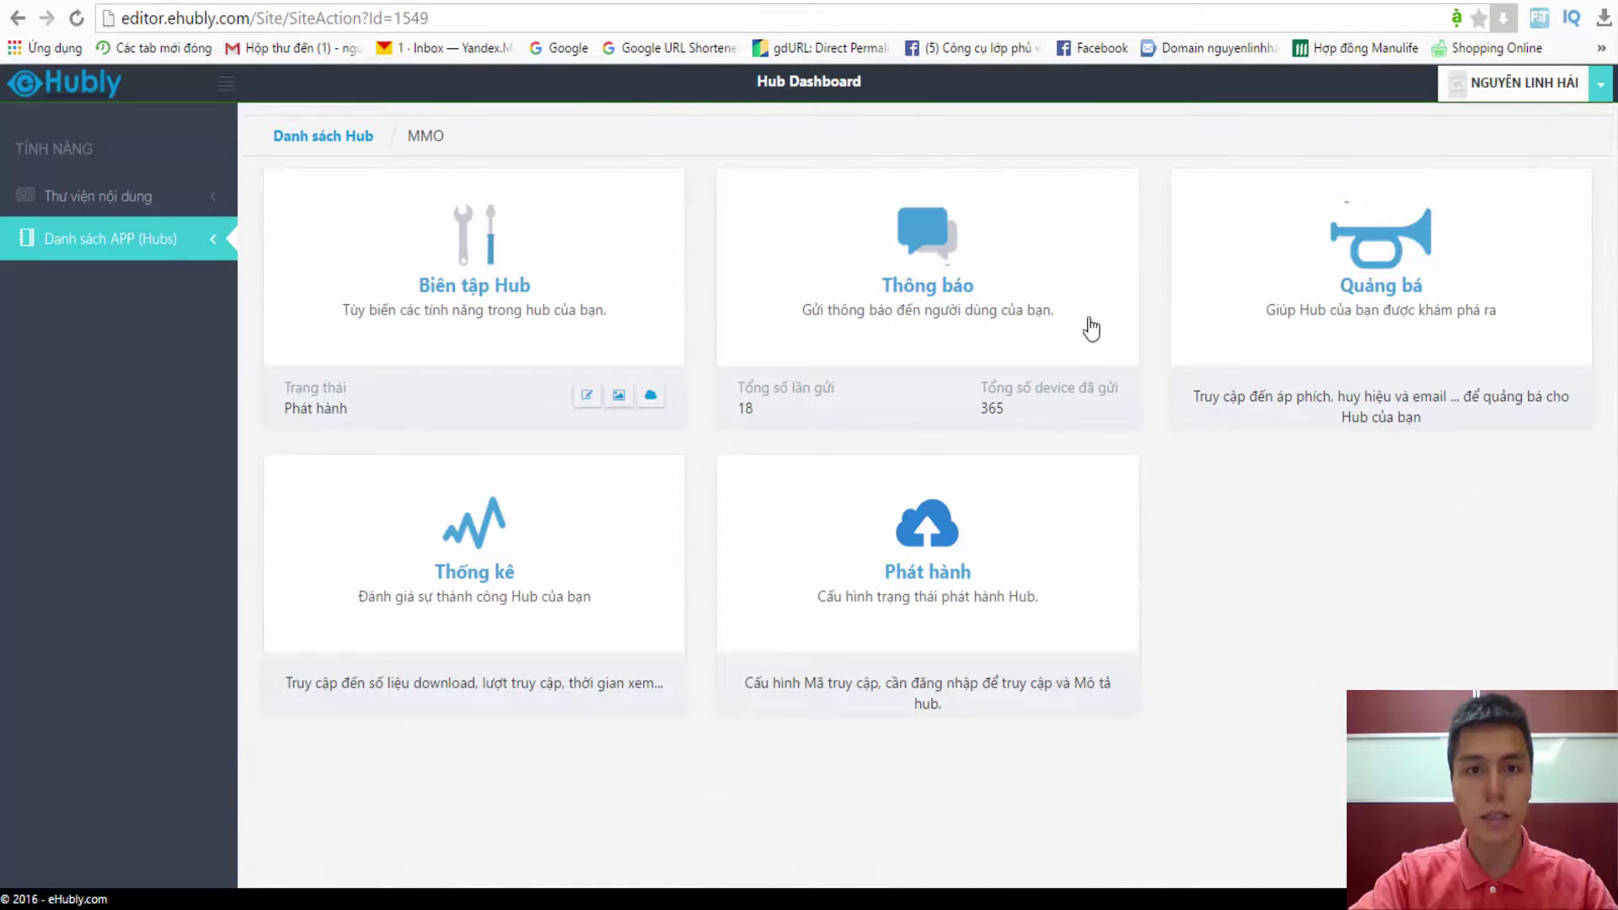
{"action": "left_click", "coordinate": [1377, 245]}
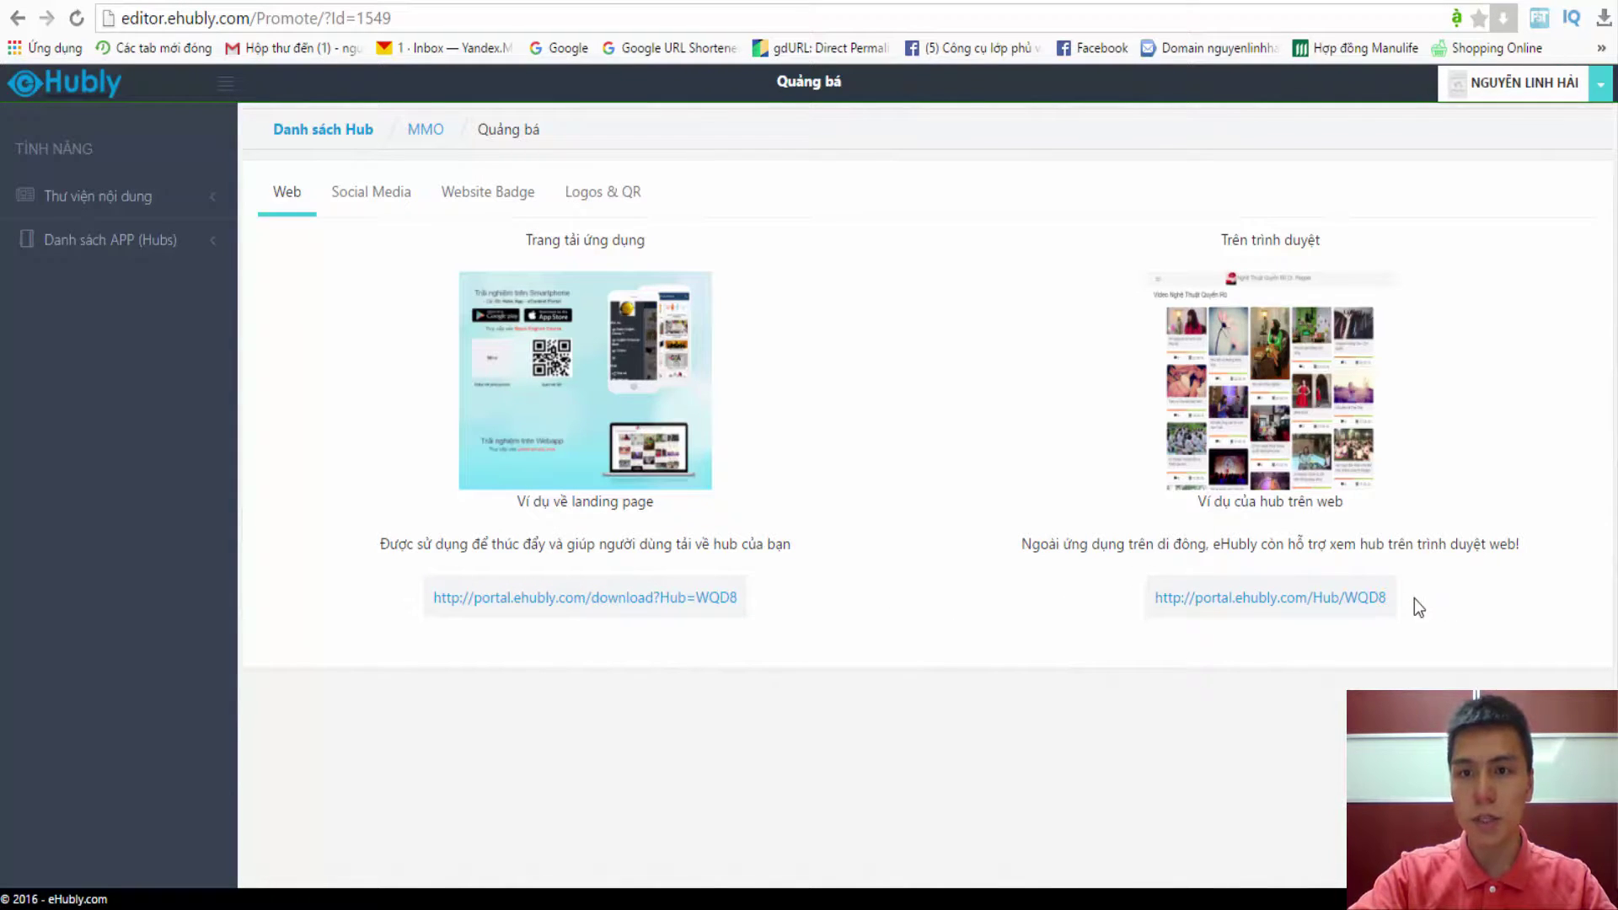
{"action": "left_click_drag", "start_coordinate": [1405, 598], "coordinate": [1164, 608]}
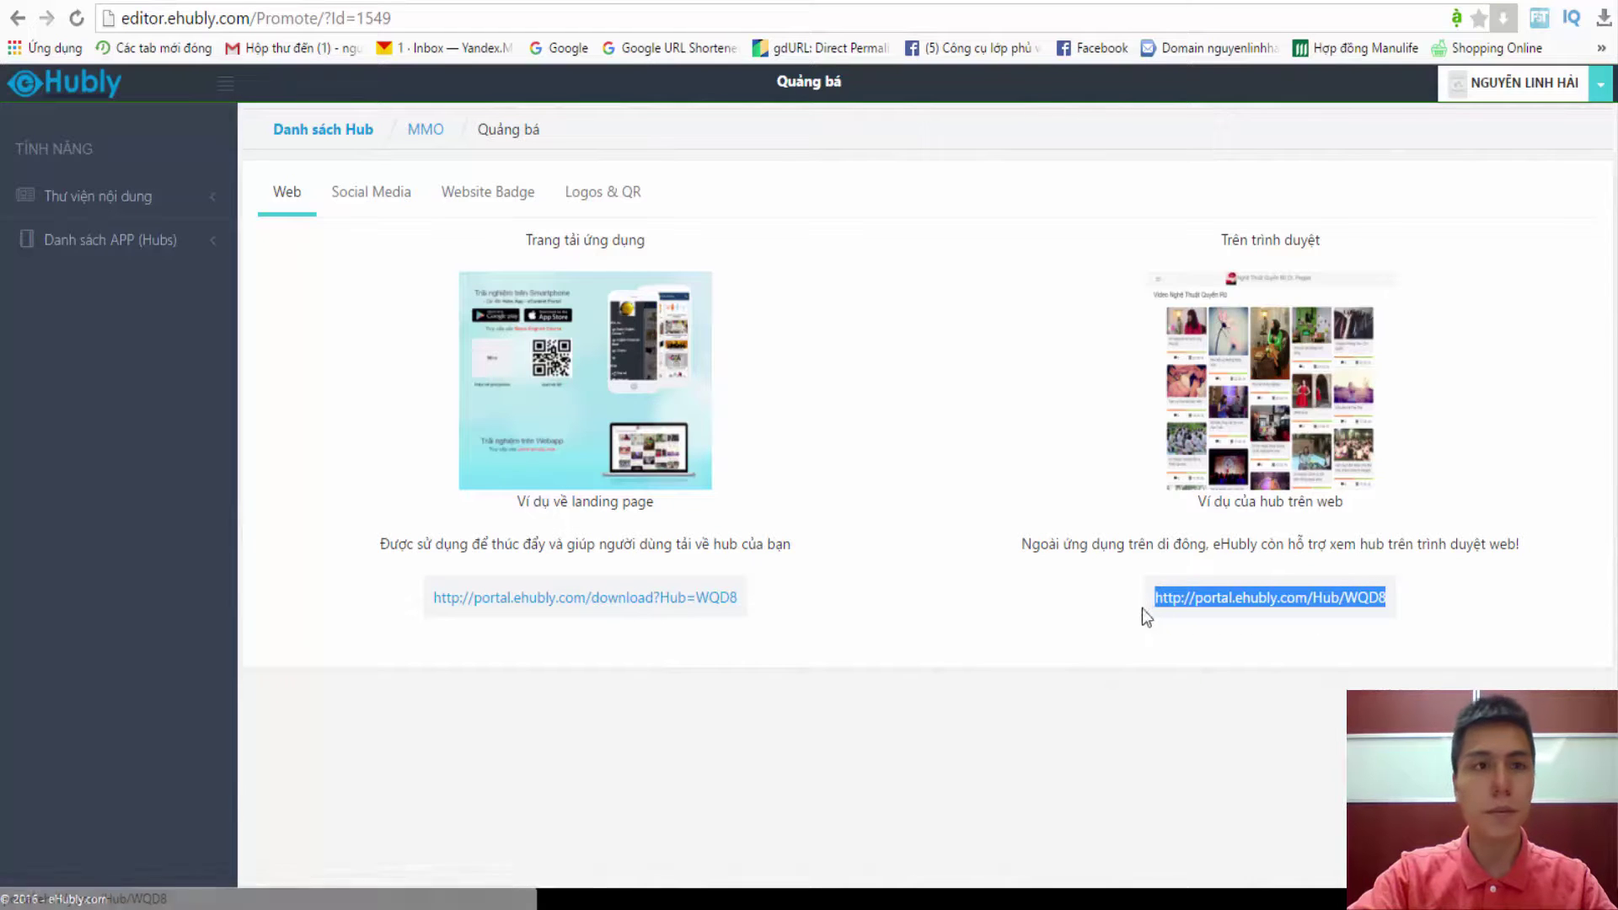
{"action": "left_click", "coordinate": [969, 618]}
{"action": "left_click", "coordinate": [379, 202]}
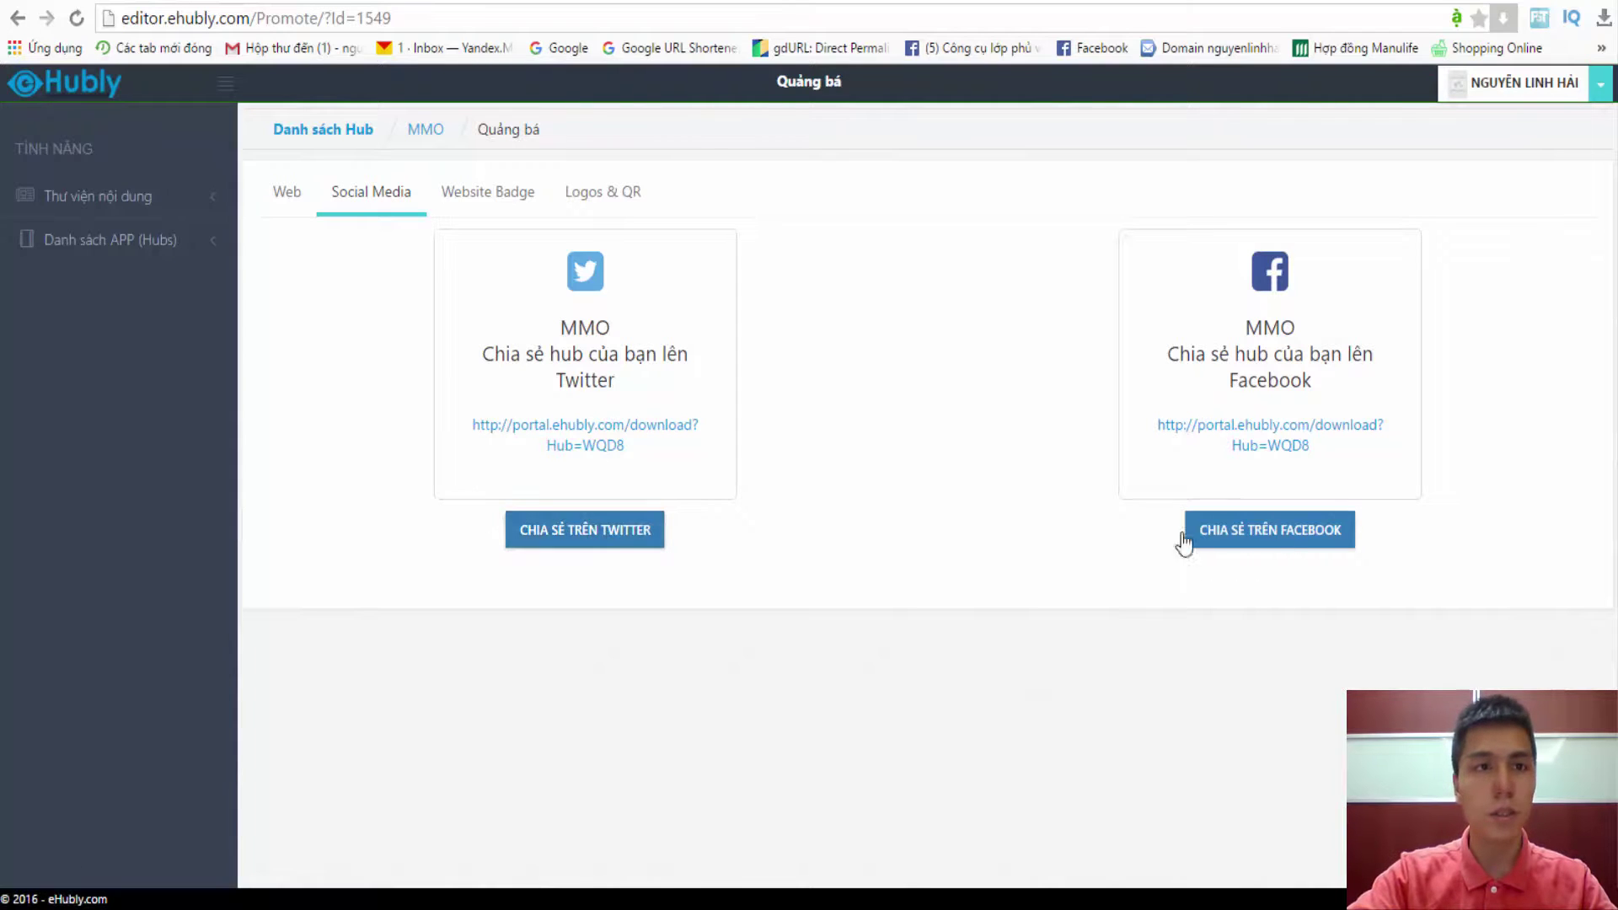
{"action": "left_click", "coordinate": [484, 200]}
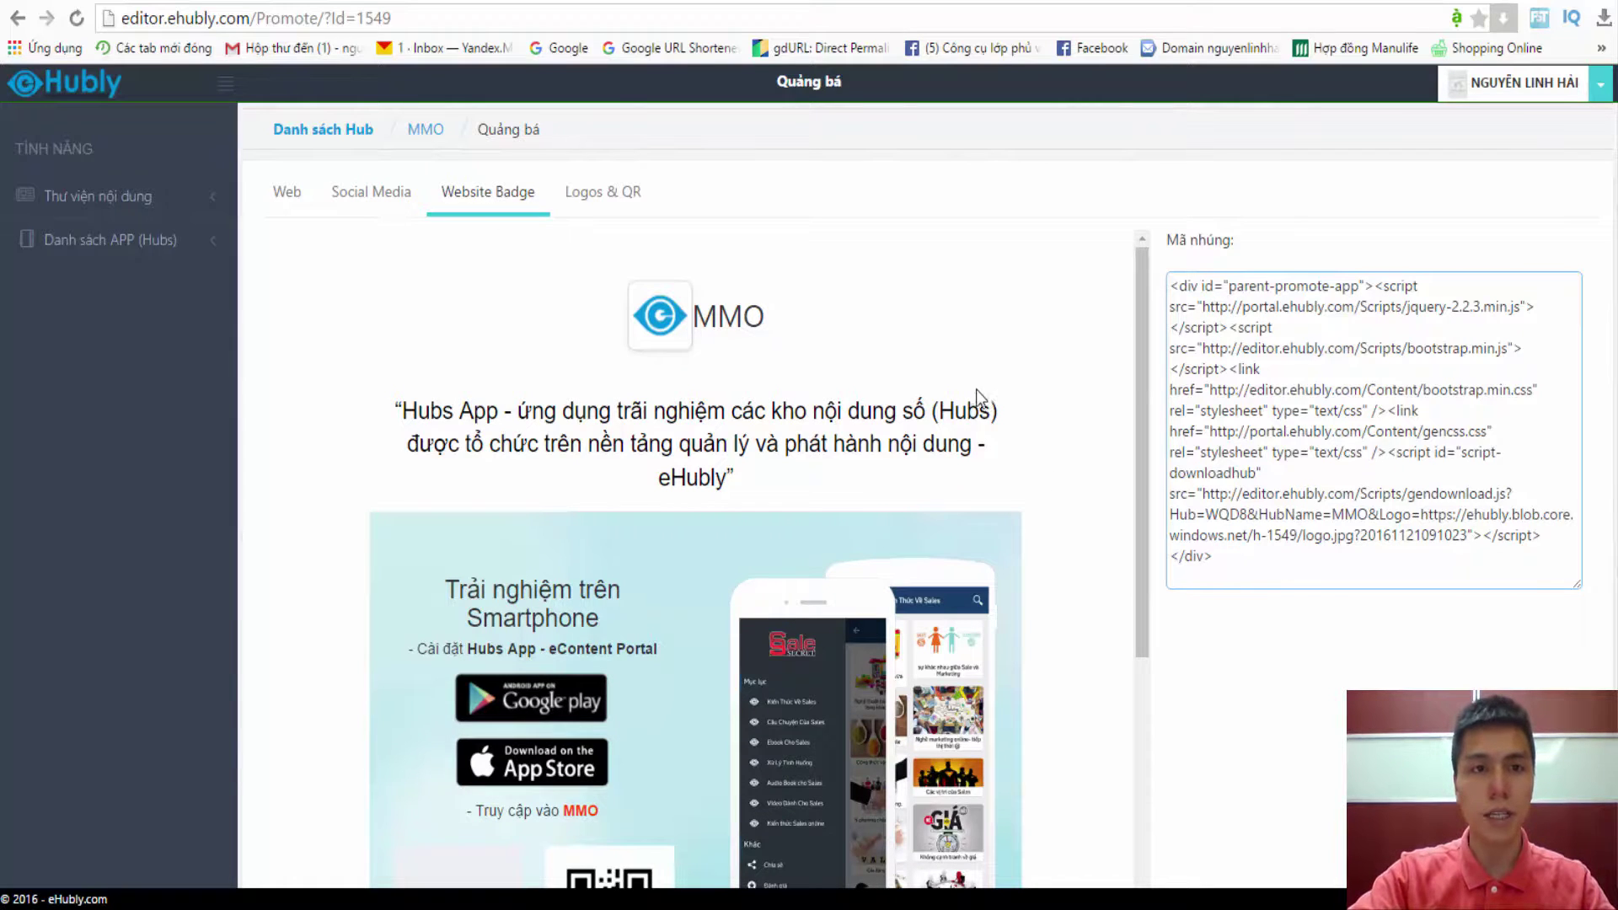
{"action": "left_click", "coordinate": [600, 195]}
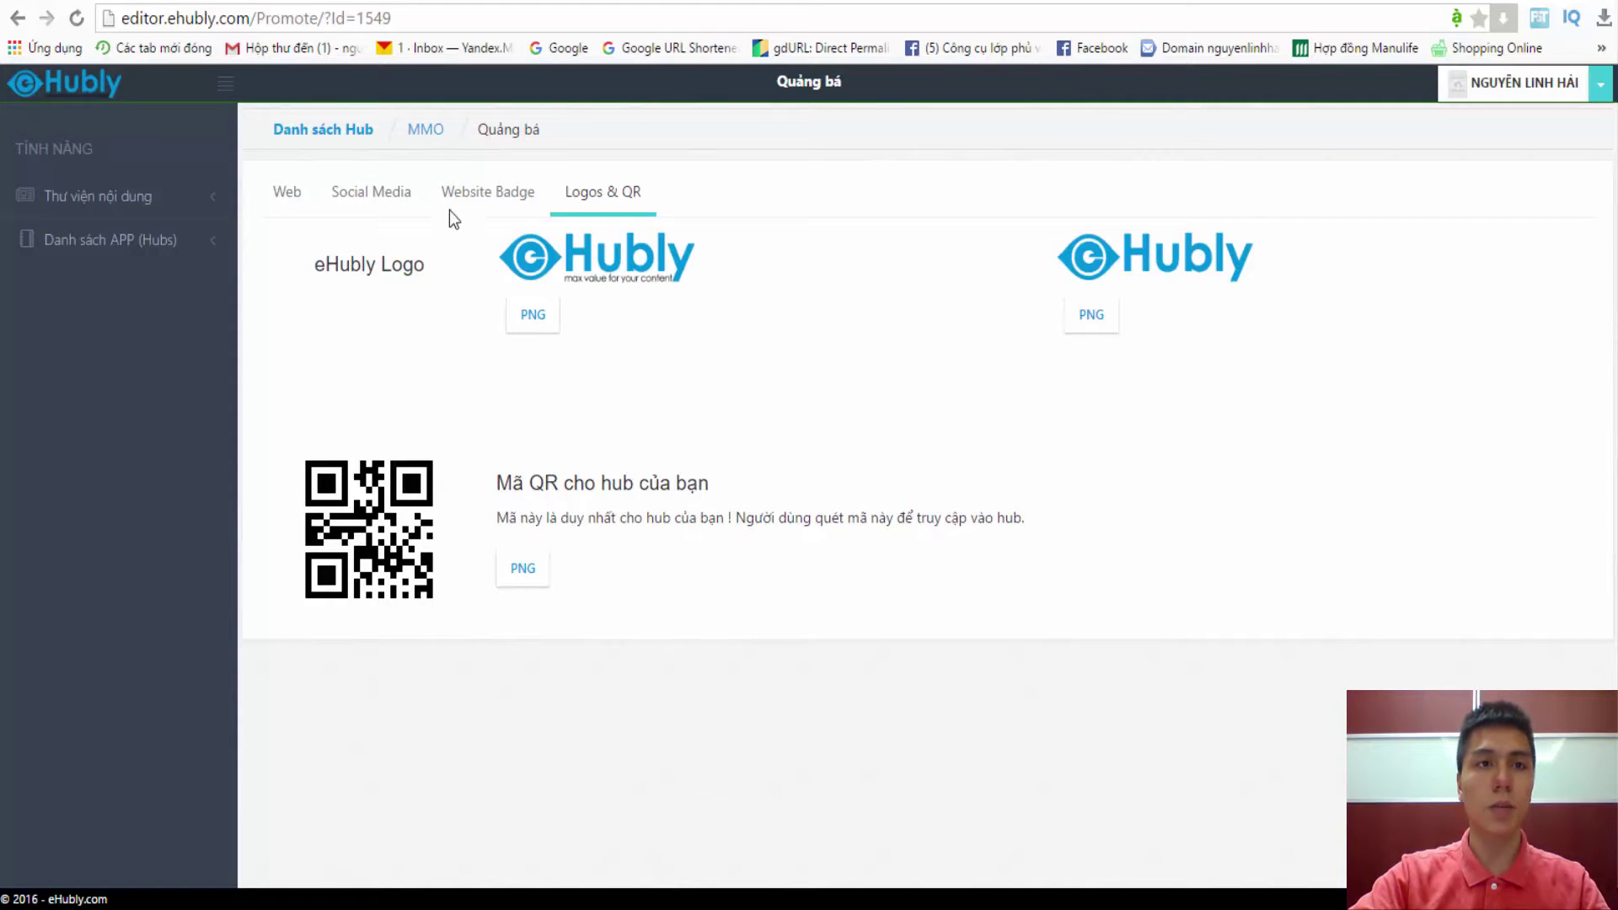
{"action": "left_click", "coordinate": [424, 132]}
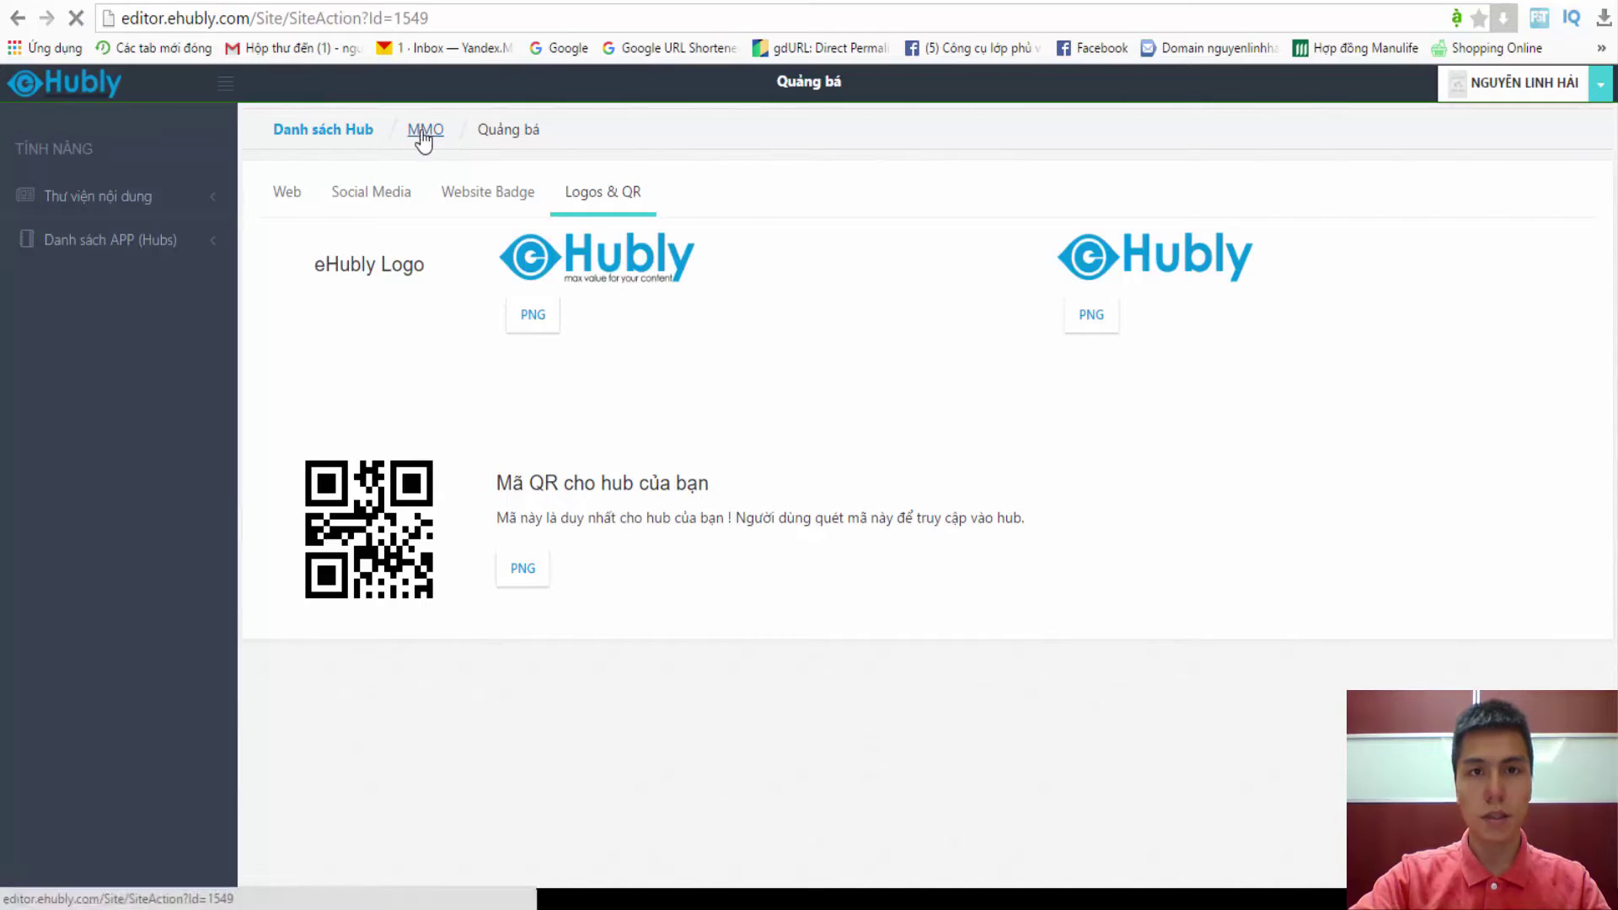